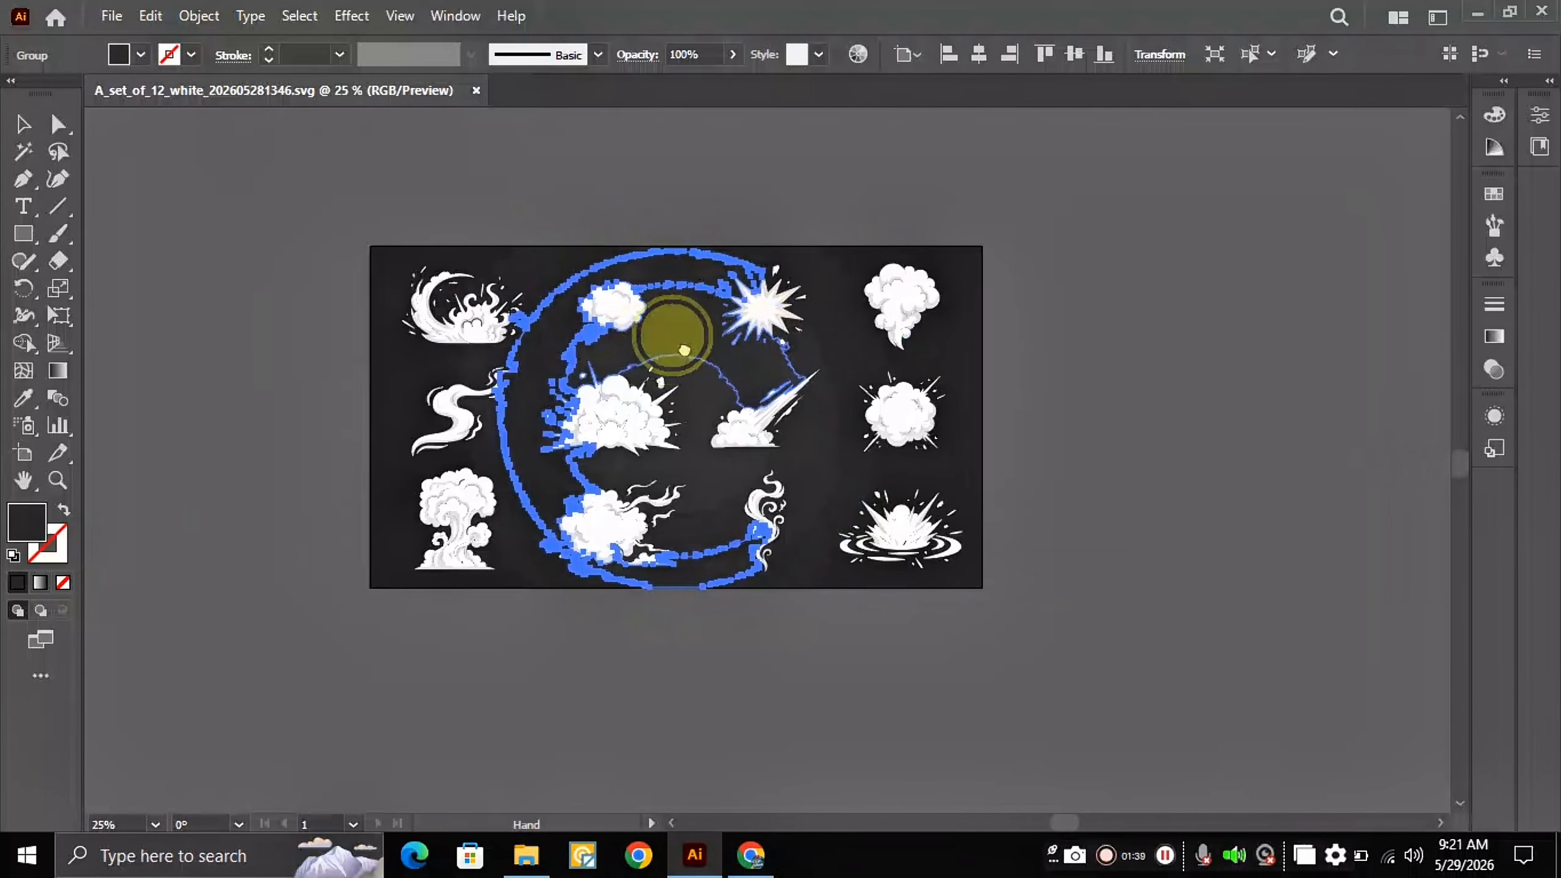
Step: Delete the dark background shapes behind the effects using the Magic Wand and show the transparency grid
{"action": "left_click", "coordinate": [1005, 308]}
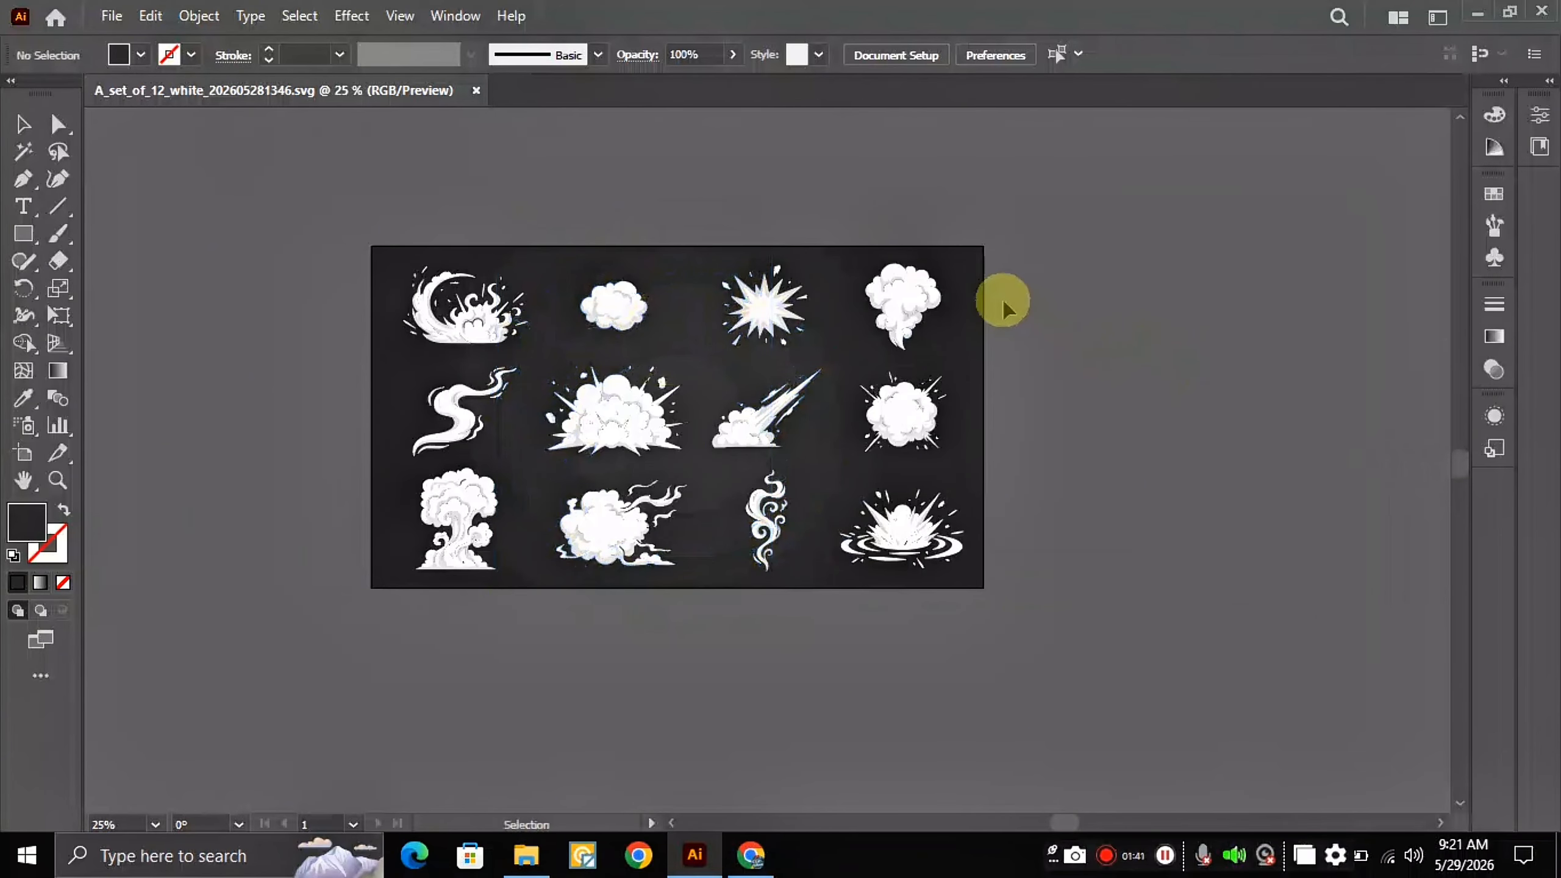
{"action": "left_click", "coordinate": [24, 151]}
{"action": "left_click", "coordinate": [550, 335]}
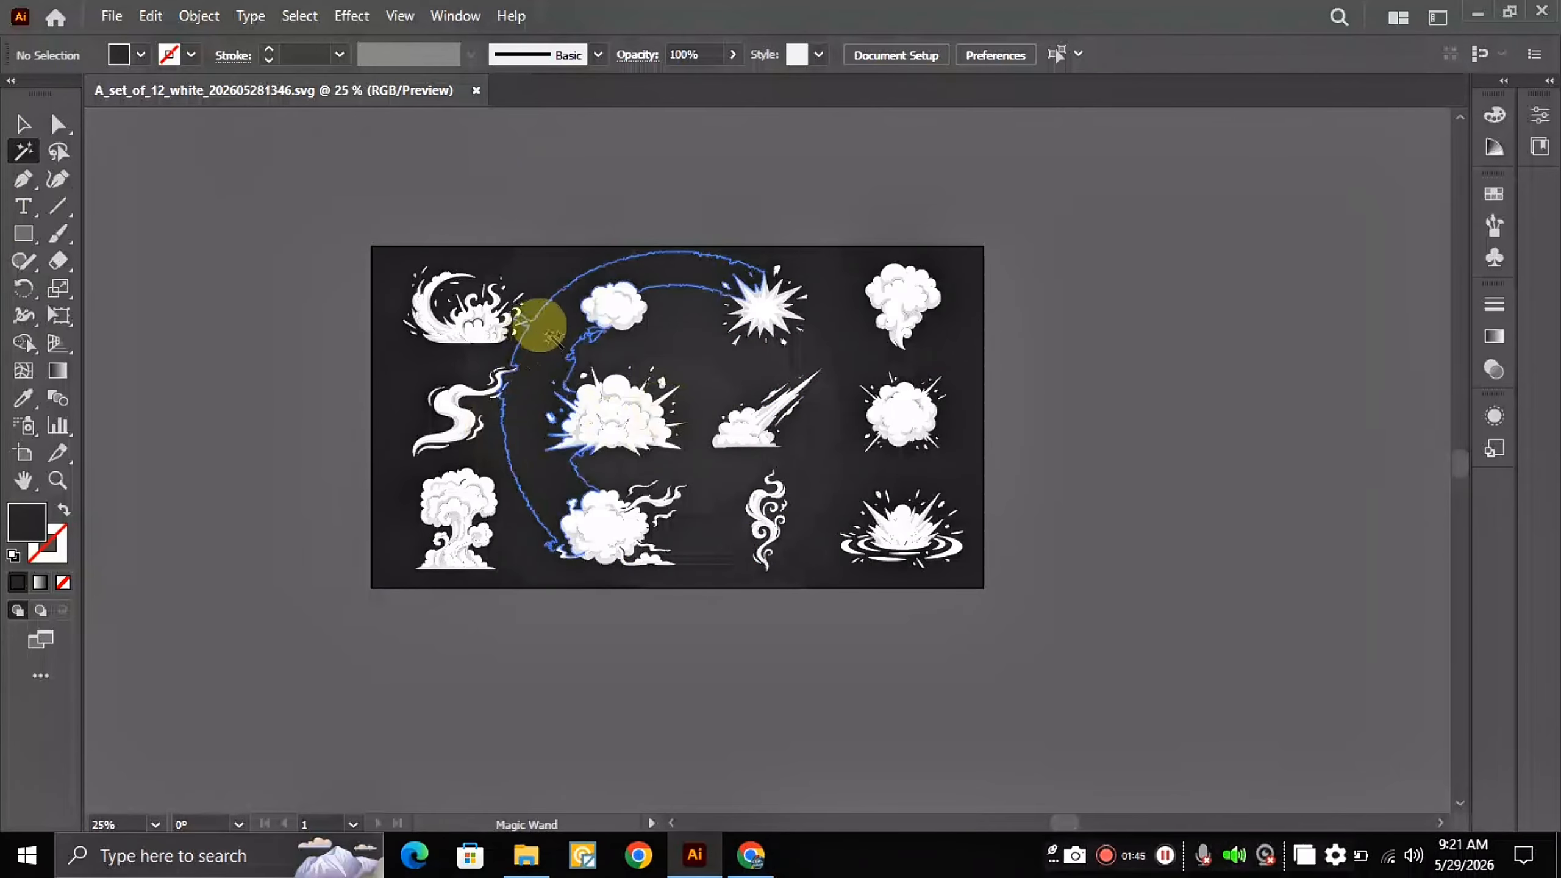
{"action": "key", "text": "Delete"}
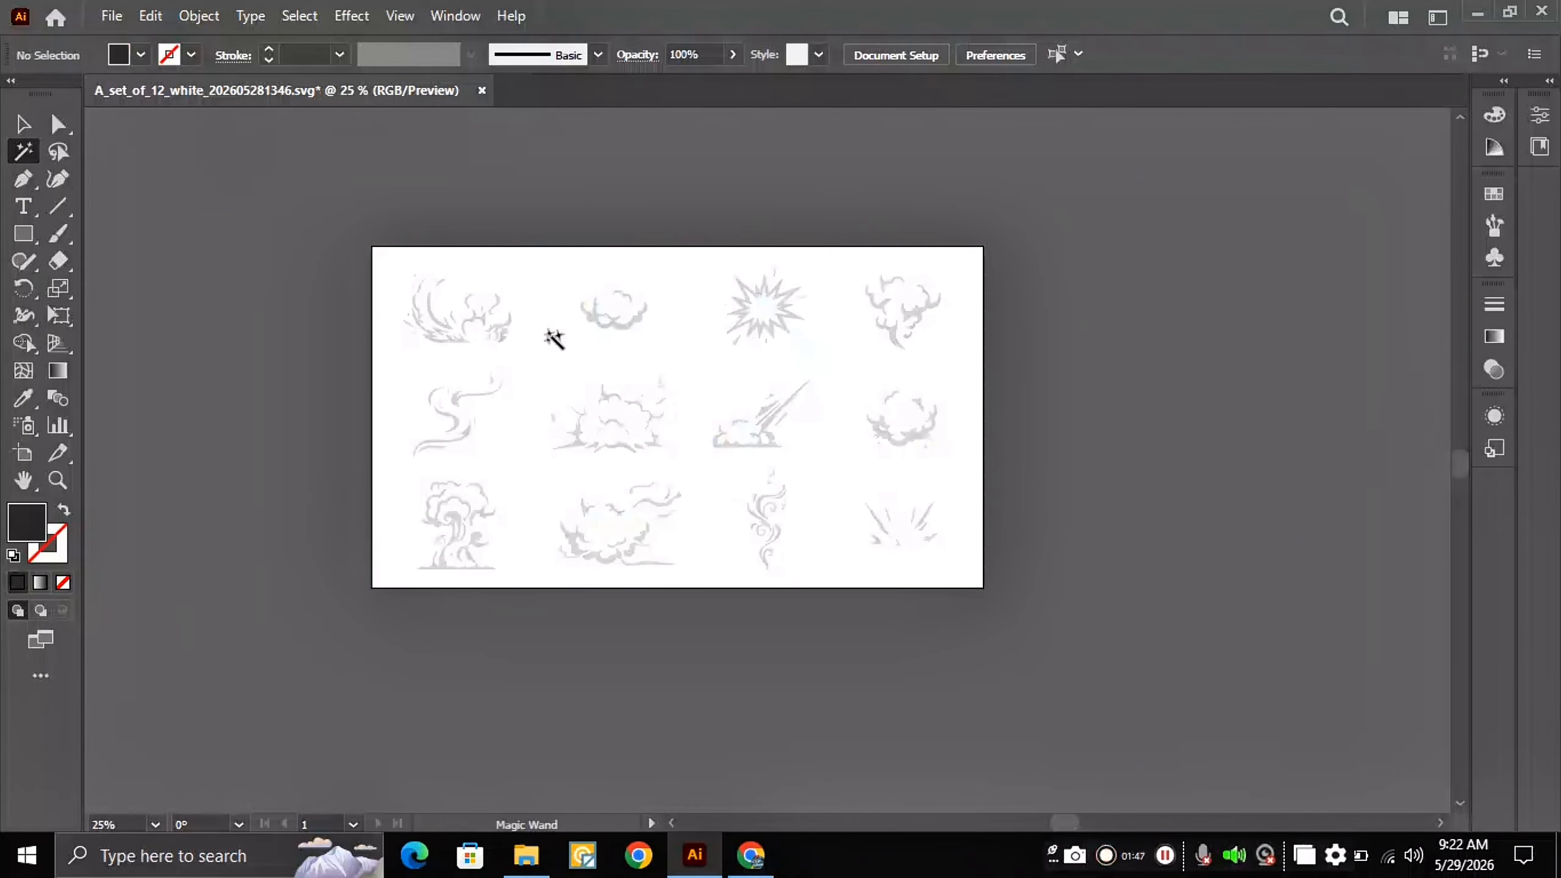
{"action": "key", "text": "shift+ctrl+d"}
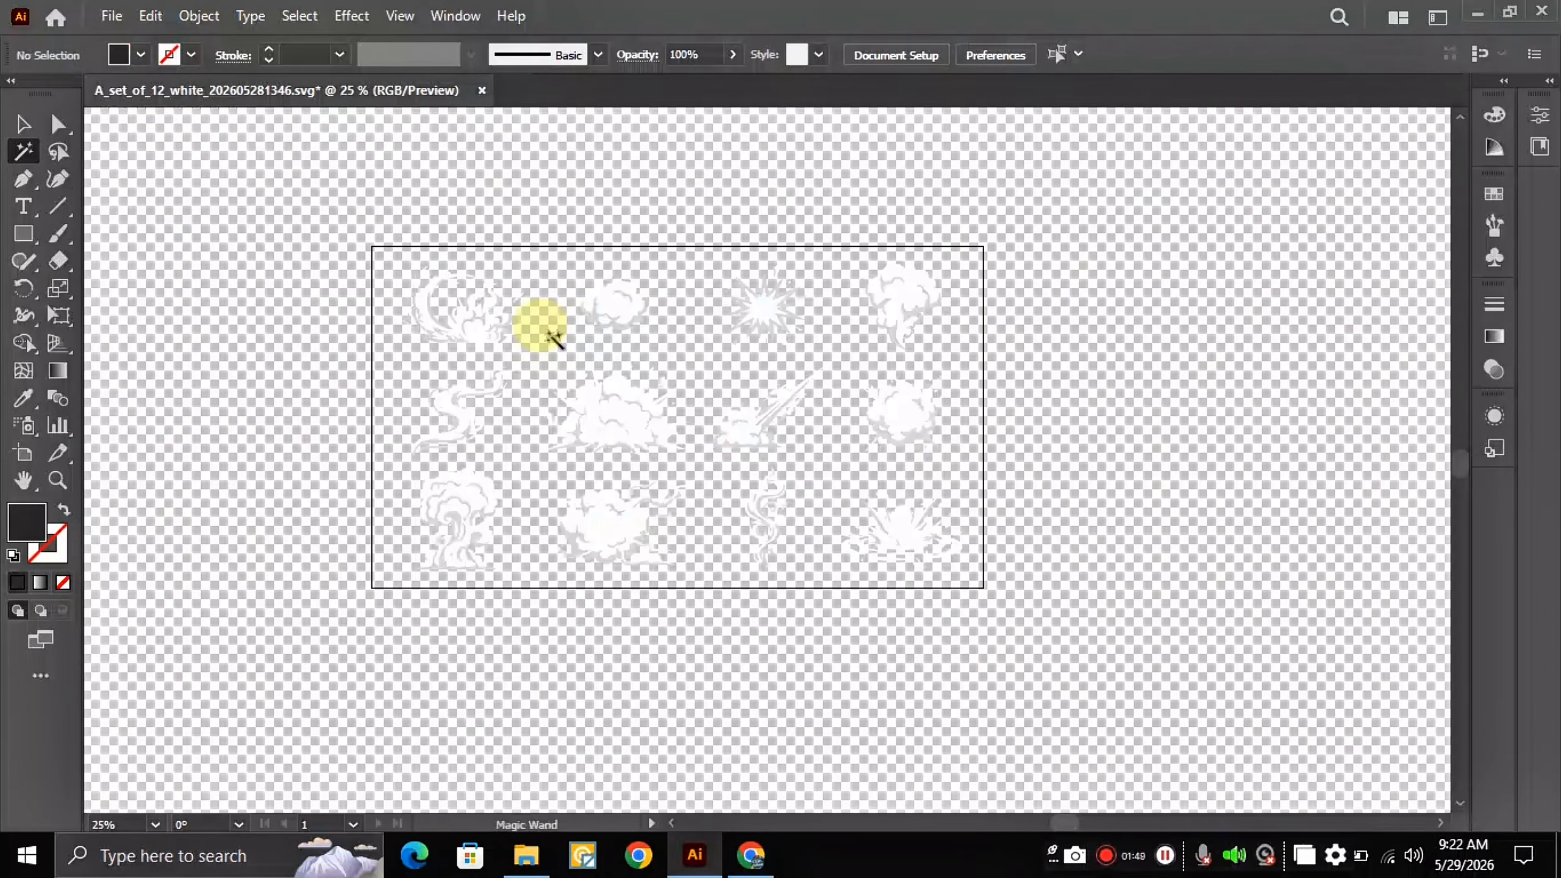
Step: Ungroup the whole artwork and group the pieces of the crescent-shaped splash in the first row
{"action": "left_click", "coordinate": [22, 124]}
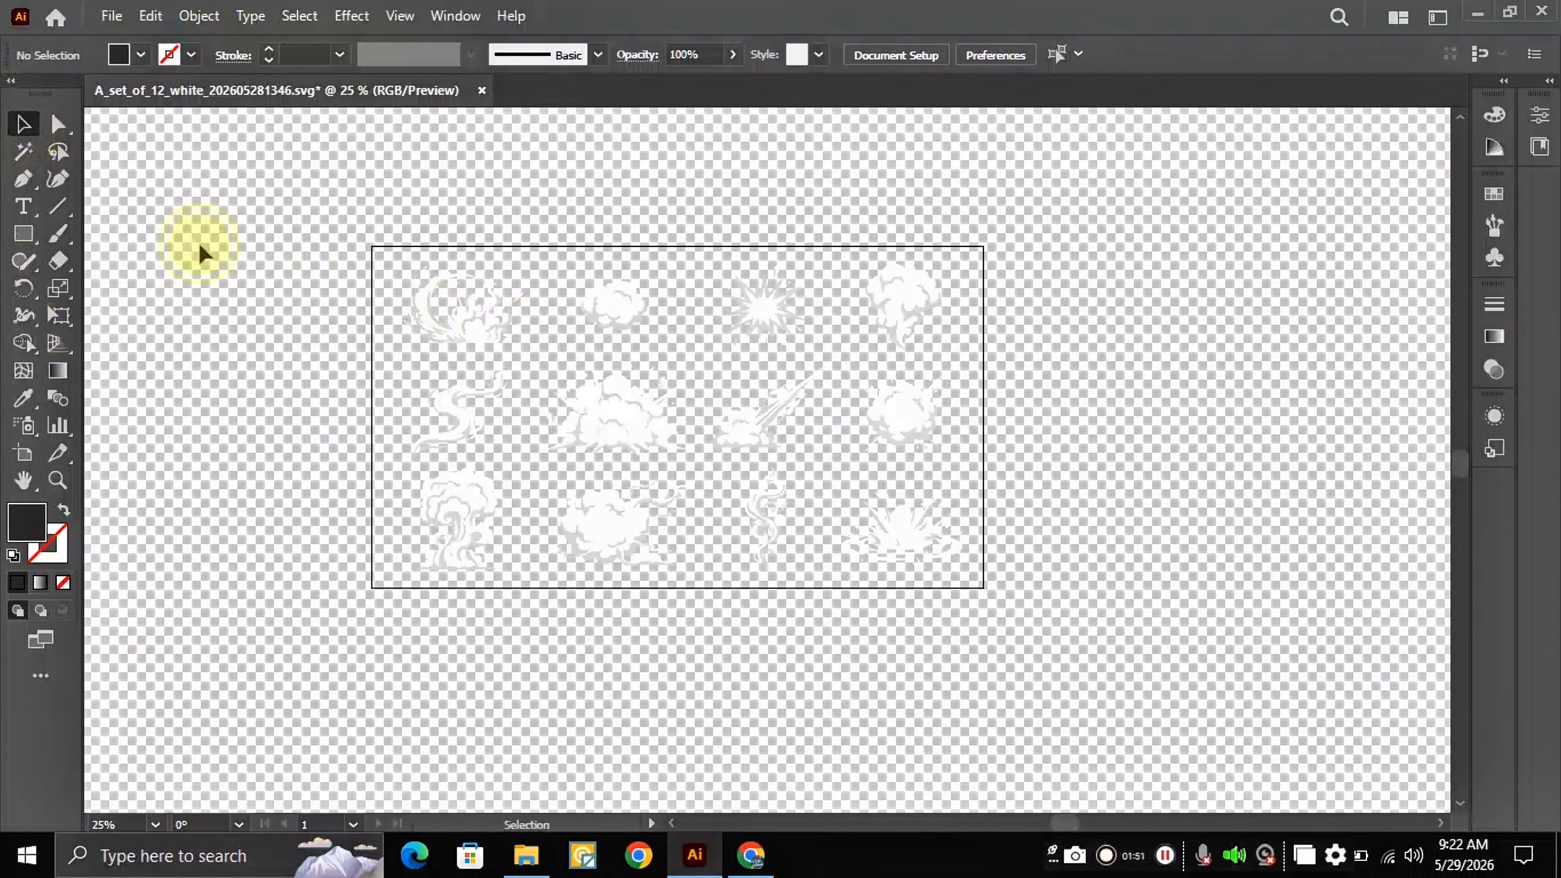
{"action": "left_click_drag", "start_coordinate": [395, 259], "coordinate": [536, 356]}
{"action": "key", "text": "shift+ctrl+g"}
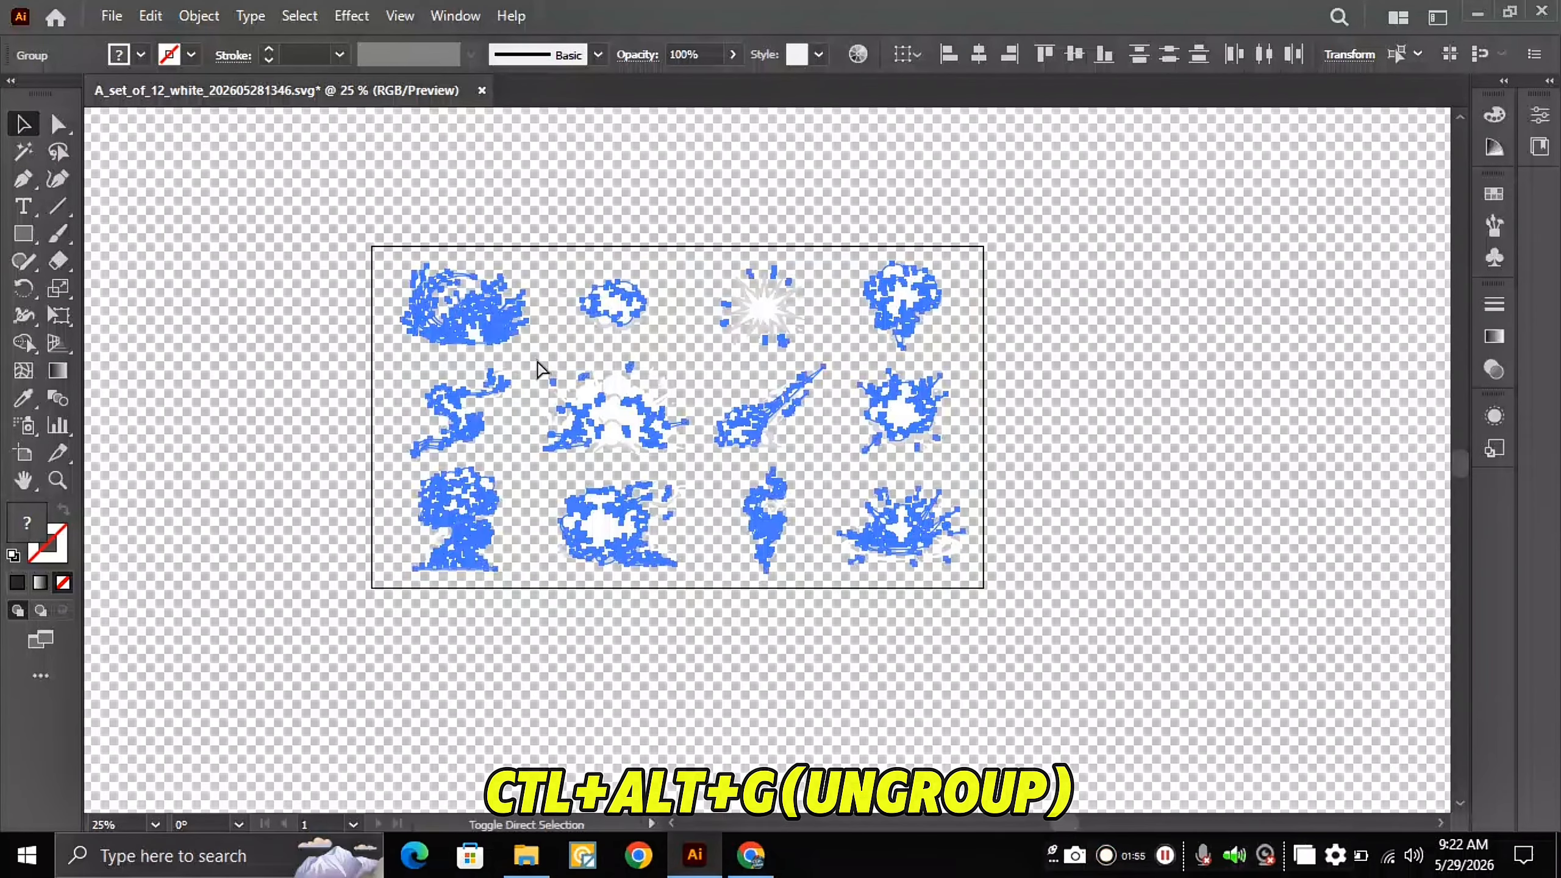
{"action": "left_click", "coordinate": [447, 166]}
{"action": "left_click_drag", "start_coordinate": [405, 257], "coordinate": [530, 363]}
{"action": "key", "text": "ctrl+g"}
Step: Group the small cloud's pieces, and ungroup and regroup the starburst in the first row as a separate object
{"action": "left_click_drag", "start_coordinate": [566, 255], "coordinate": [655, 338]}
{"action": "key", "text": "ctrl+g"}
{"action": "left_click_drag", "start_coordinate": [721, 259], "coordinate": [812, 346]}
{"action": "key", "text": "ctrl+shift+g"}
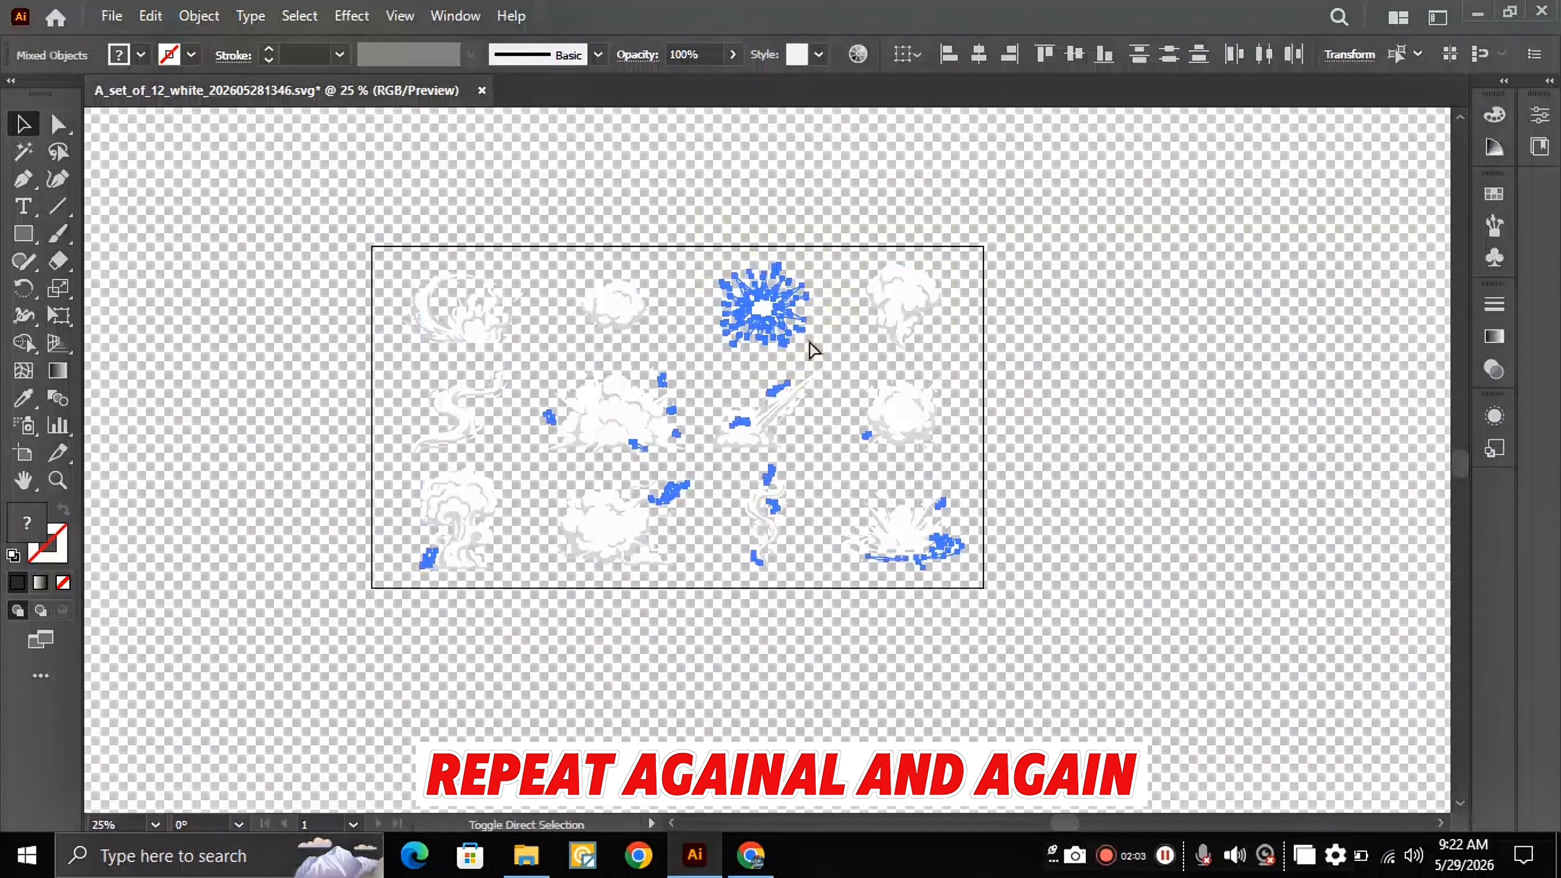
{"action": "left_click", "coordinate": [758, 190]}
{"action": "left_click_drag", "start_coordinate": [723, 258], "coordinate": [804, 353]}
{"action": "key", "text": "ctrl+g"}
Step: Ungroup the tall smoke puff at the end of the first row and regroup only its own pieces
{"action": "left_click_drag", "start_coordinate": [854, 247], "coordinate": [939, 347]}
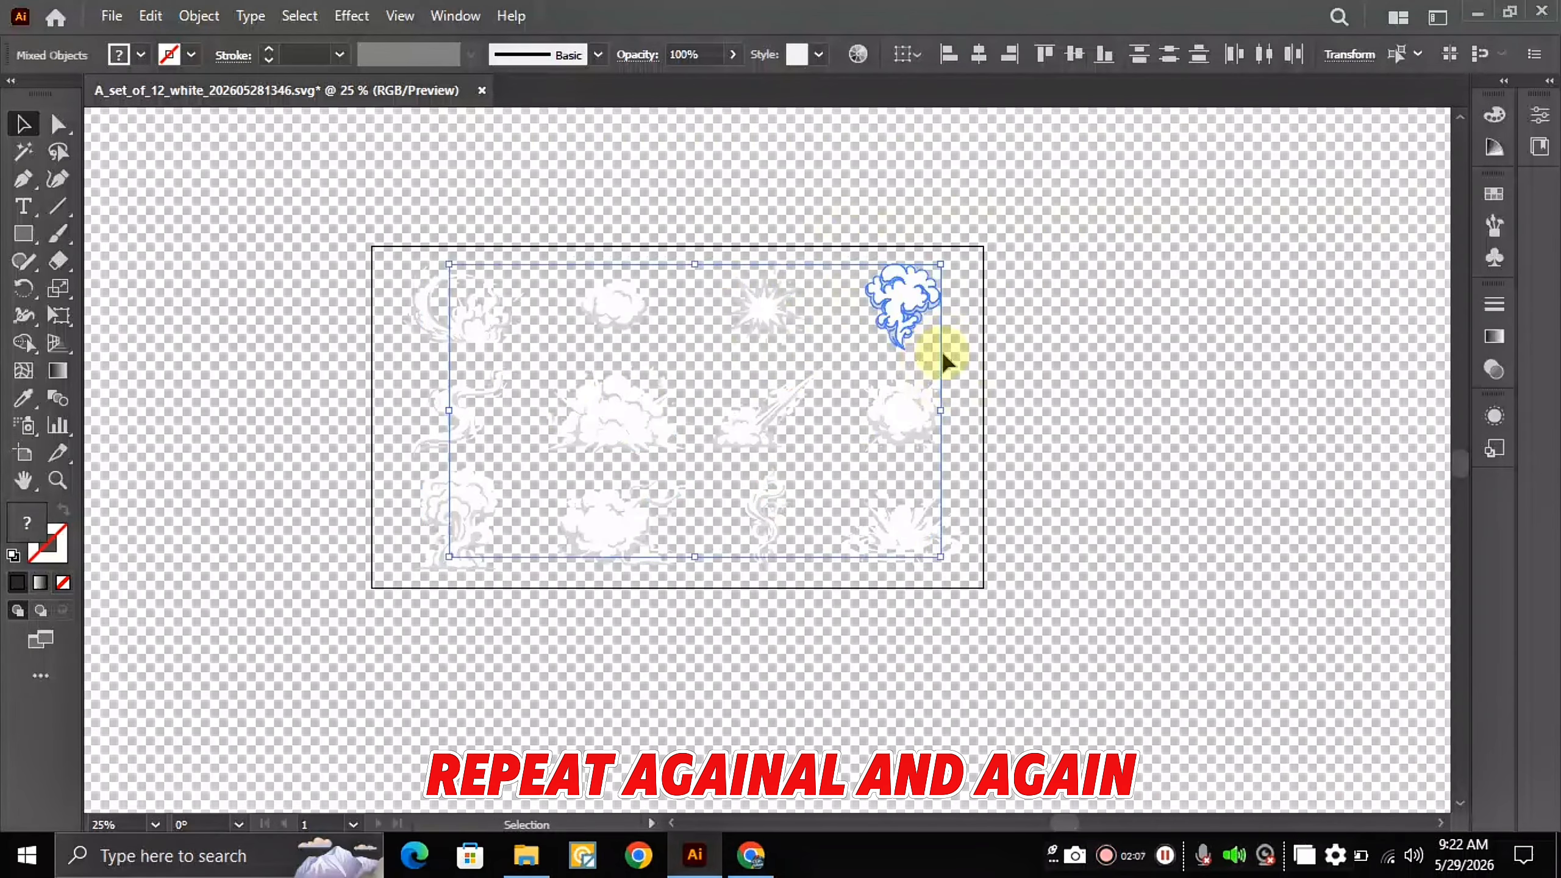
{"action": "key", "text": "ctrl+shift+g"}
{"action": "left_click", "coordinate": [876, 159]}
{"action": "left_click_drag", "start_coordinate": [849, 252], "coordinate": [956, 357]}
{"action": "key", "text": "ctrl+g"}
Step: Ungroup the S-shaped smoke trail in the second row and regroup its pieces as one object
{"action": "left_click_drag", "start_coordinate": [423, 360], "coordinate": [510, 443]}
{"action": "key", "text": "ctrl+shift+g"}
{"action": "left_click", "coordinate": [409, 363]}
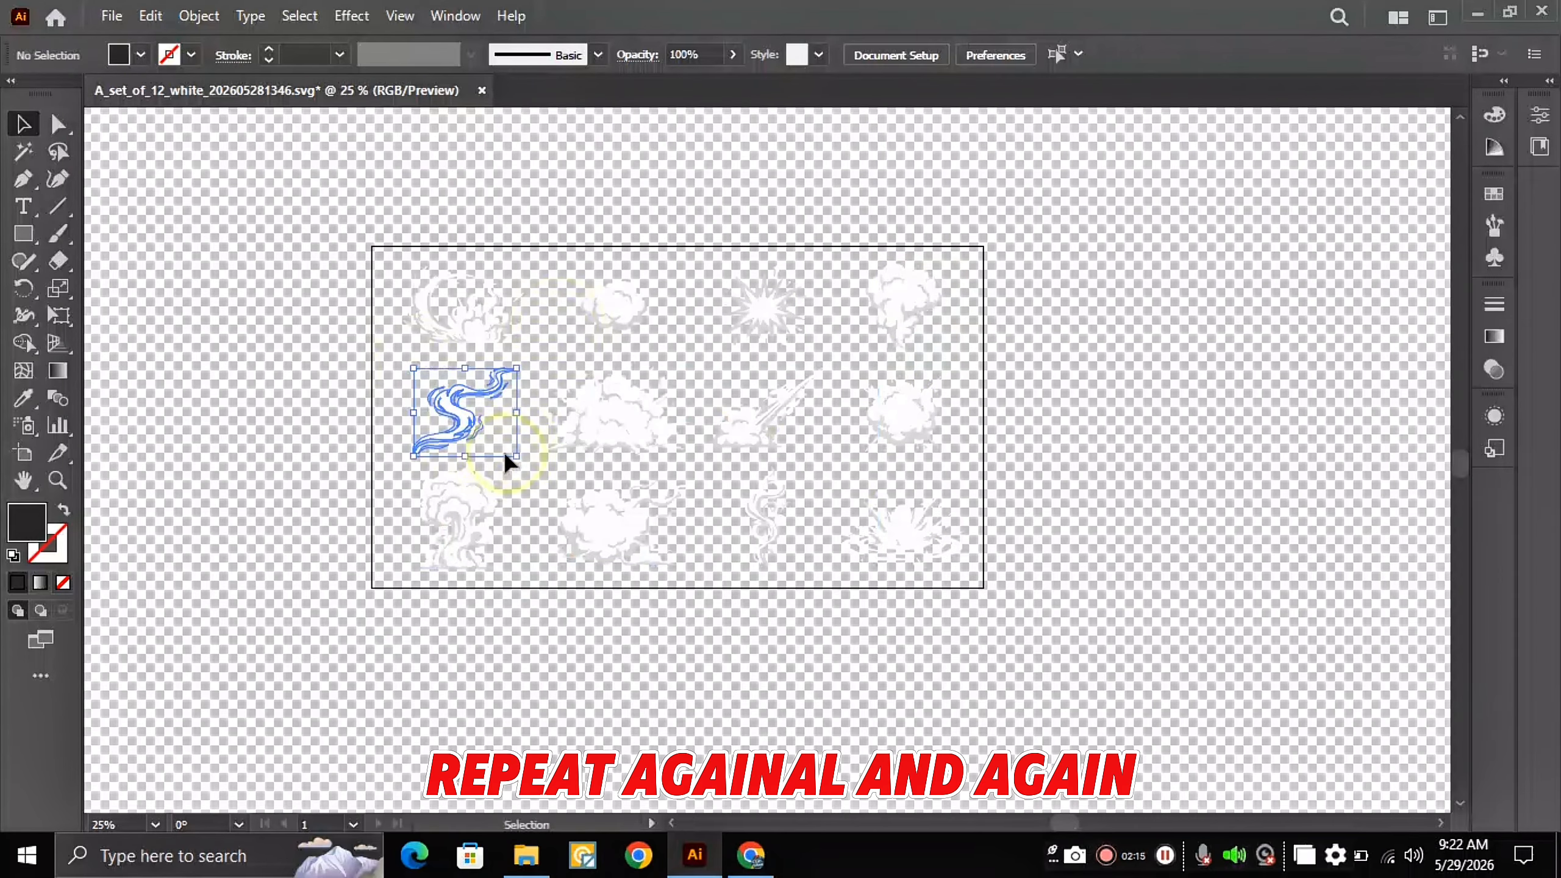
{"action": "key", "text": "ctrl+g"}
Step: Ungroup the large explosion cloud in the second row and regroup its pieces as one object
{"action": "left_click_drag", "start_coordinate": [546, 352], "coordinate": [687, 447]}
{"action": "key", "text": "ctrl+shift+g"}
{"action": "left_click", "coordinate": [682, 347]}
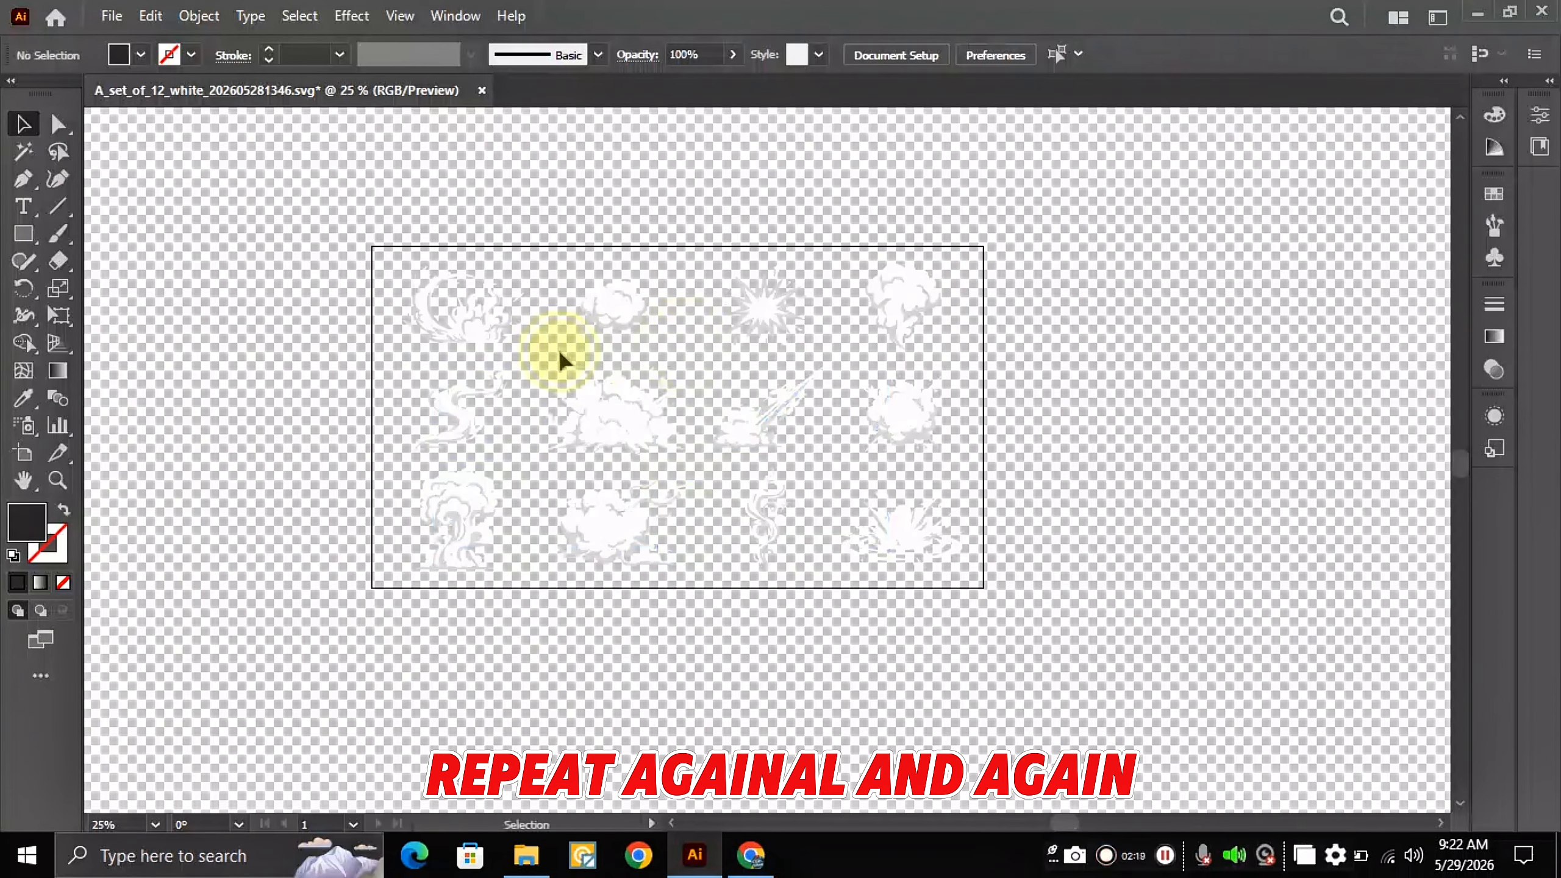
{"action": "left_click_drag", "start_coordinate": [559, 349], "coordinate": [673, 454]}
{"action": "key", "text": "ctrl+g"}
Step: Ungroup the dust cloud with the diagonal streak in the second row and regroup it as one object
{"action": "mouse_move", "coordinate": [714, 361]}
{"action": "left_mouse_down"}
{"action": "mouse_move", "coordinate": [829, 467]}
{"action": "mouse_move", "coordinate": [822, 454]}
{"action": "left_mouse_up"}
{"action": "key", "text": "ctrl+shift+g"}
{"action": "left_click", "coordinate": [837, 344]}
{"action": "key", "text": "ctrl+g"}
Step: Ungroup the round burst cloud at the end of the second row and regroup only its own pieces
{"action": "left_click_drag", "start_coordinate": [850, 355], "coordinate": [987, 461]}
{"action": "key", "text": "ctrl+shift+g"}
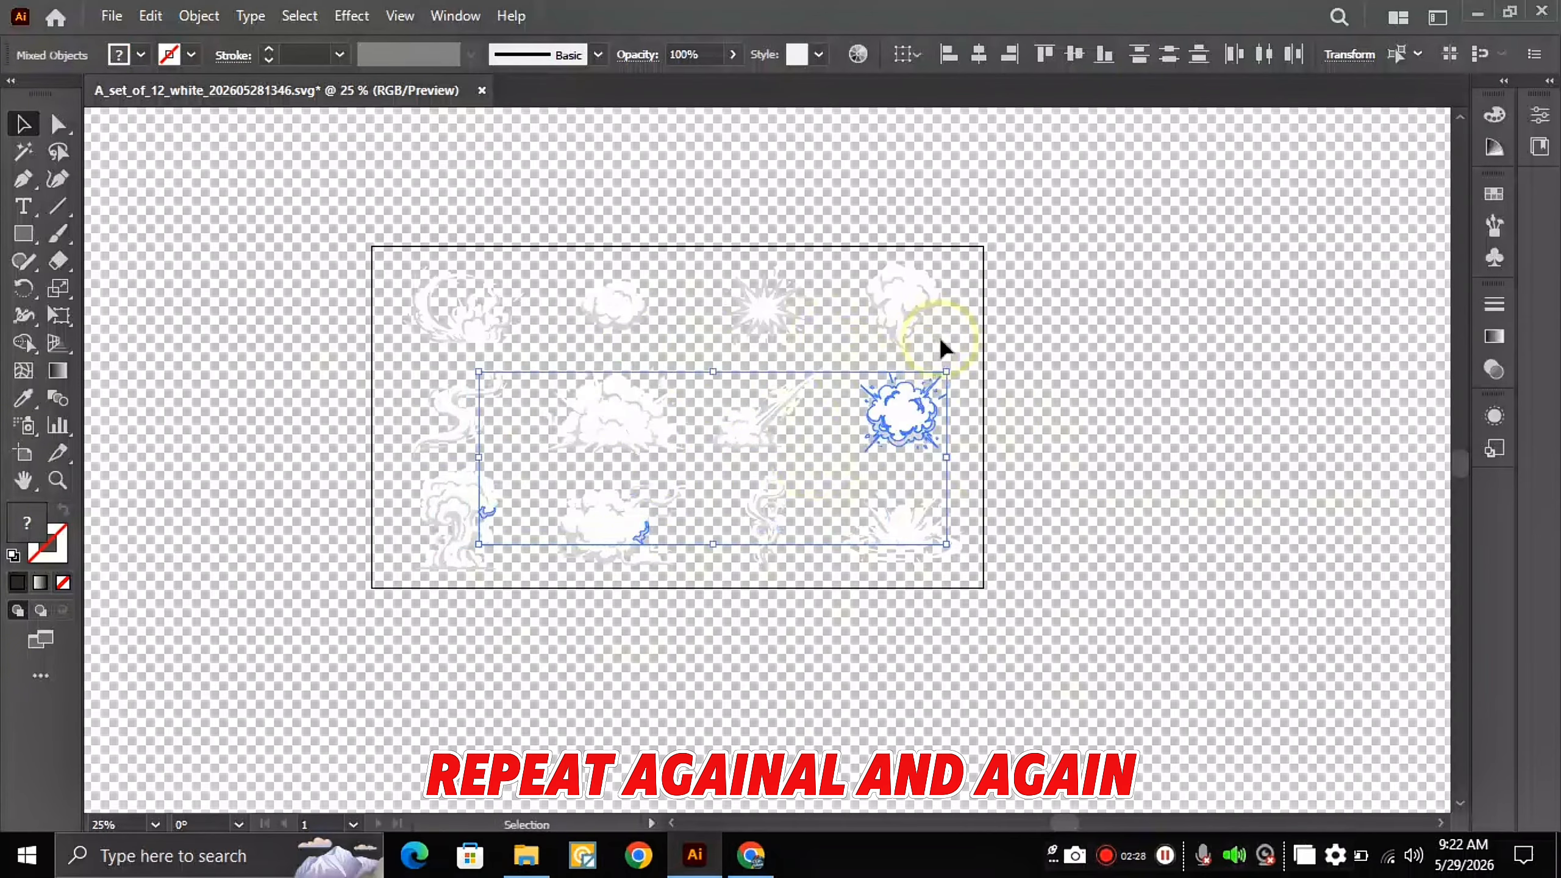
{"action": "left_click", "coordinate": [940, 338]}
{"action": "left_click_drag", "start_coordinate": [856, 361], "coordinate": [983, 447]}
{"action": "key", "text": "ctrl+g"}
Step: Group the third row's mushroom cloud, wispy cloud and curling smoke column as separate objects
{"action": "left_click_drag", "start_coordinate": [400, 462], "coordinate": [504, 586]}
{"action": "key", "text": "ctrl+g"}
{"action": "left_click_drag", "start_coordinate": [546, 472], "coordinate": [684, 573]}
{"action": "key", "text": "ctrl+g"}
{"action": "key", "text": "ctrl+shift+g"}
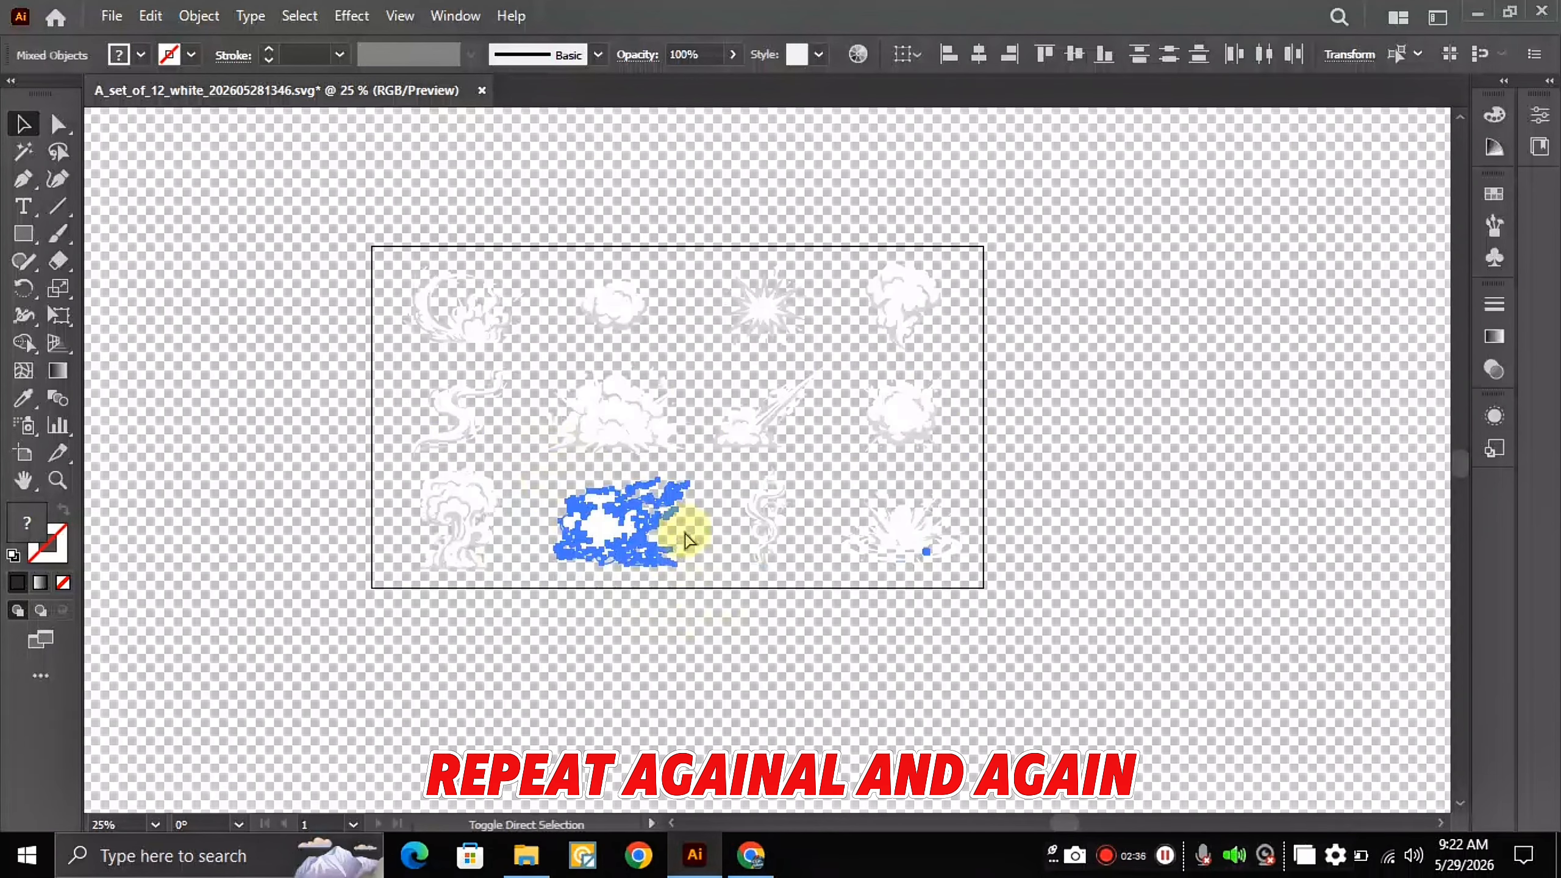
{"action": "left_click", "coordinate": [685, 426]}
{"action": "left_click_drag", "start_coordinate": [526, 481], "coordinate": [673, 593]}
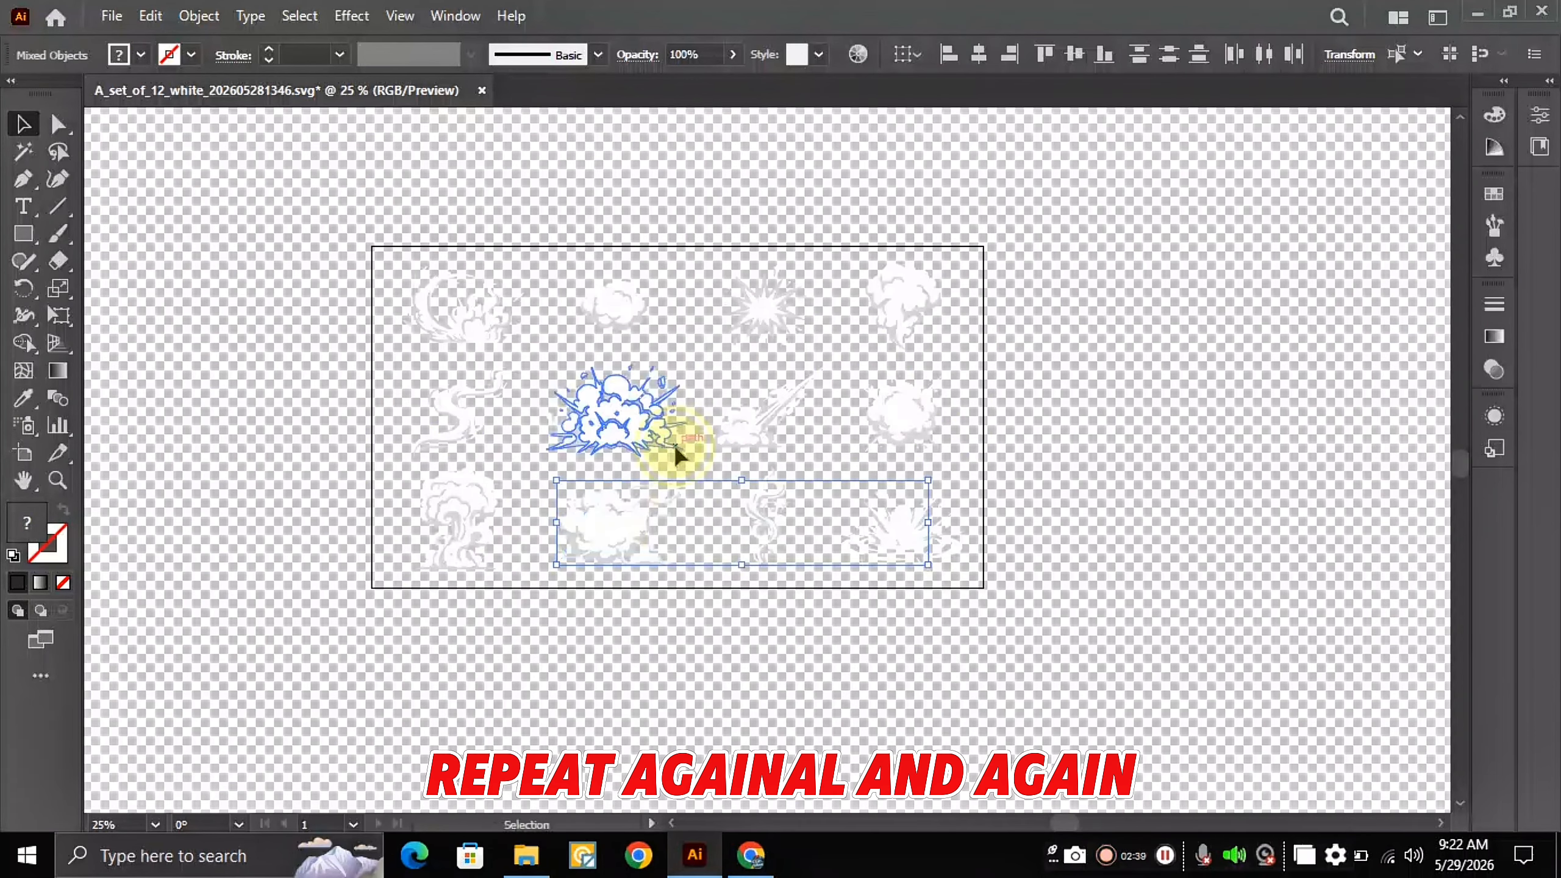
{"action": "left_click", "coordinate": [767, 492]}
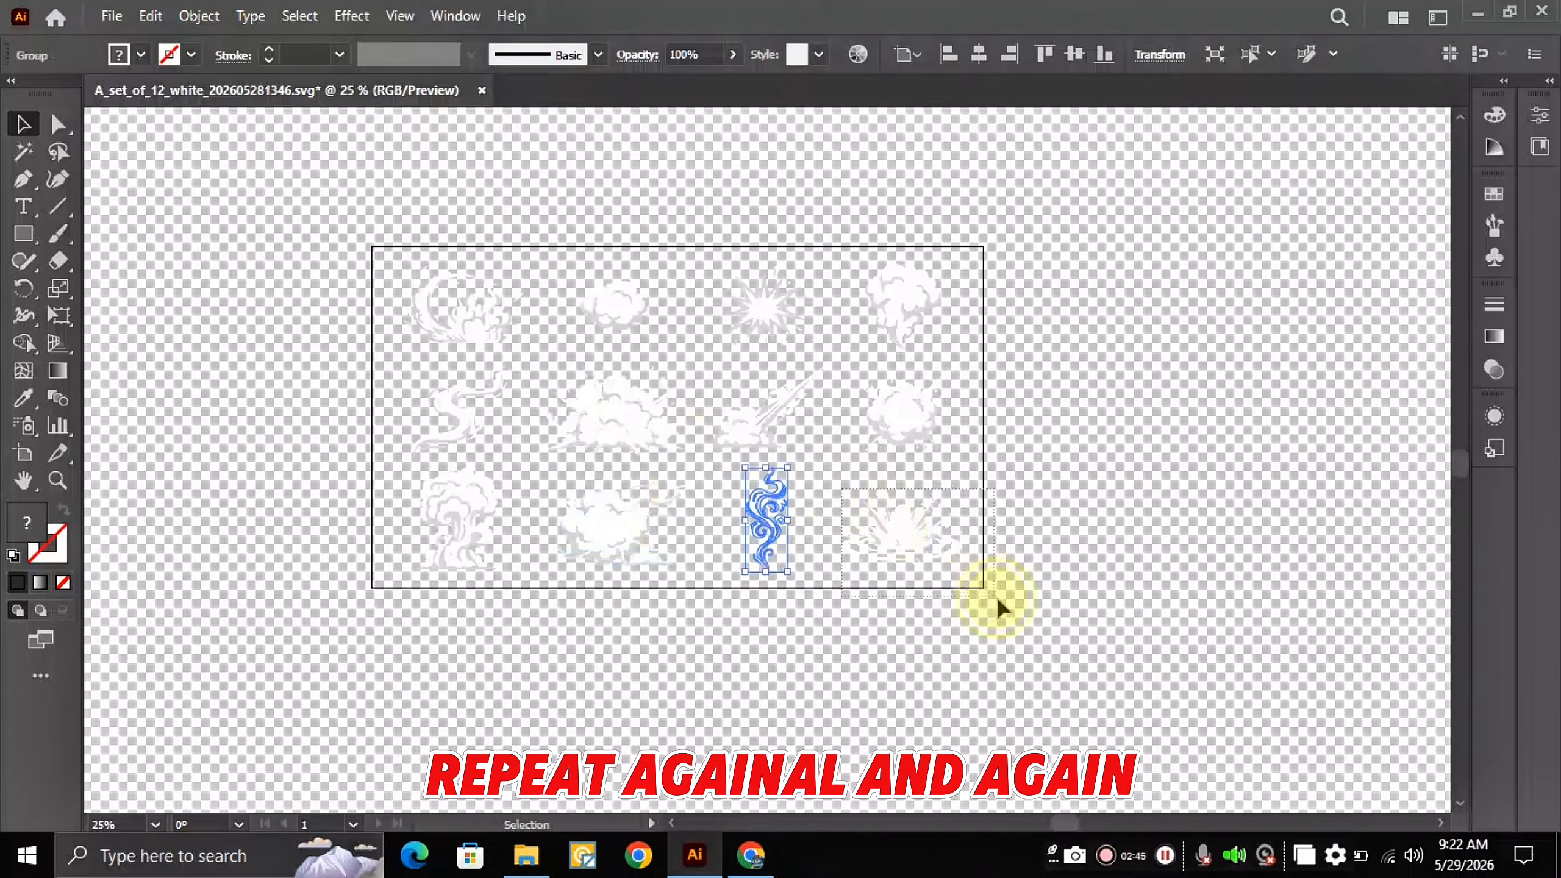
Step: Cut all the artwork and paste it into a new 6000 x 4000 pt RGB document
{"action": "key", "text": "ctrl+a"}
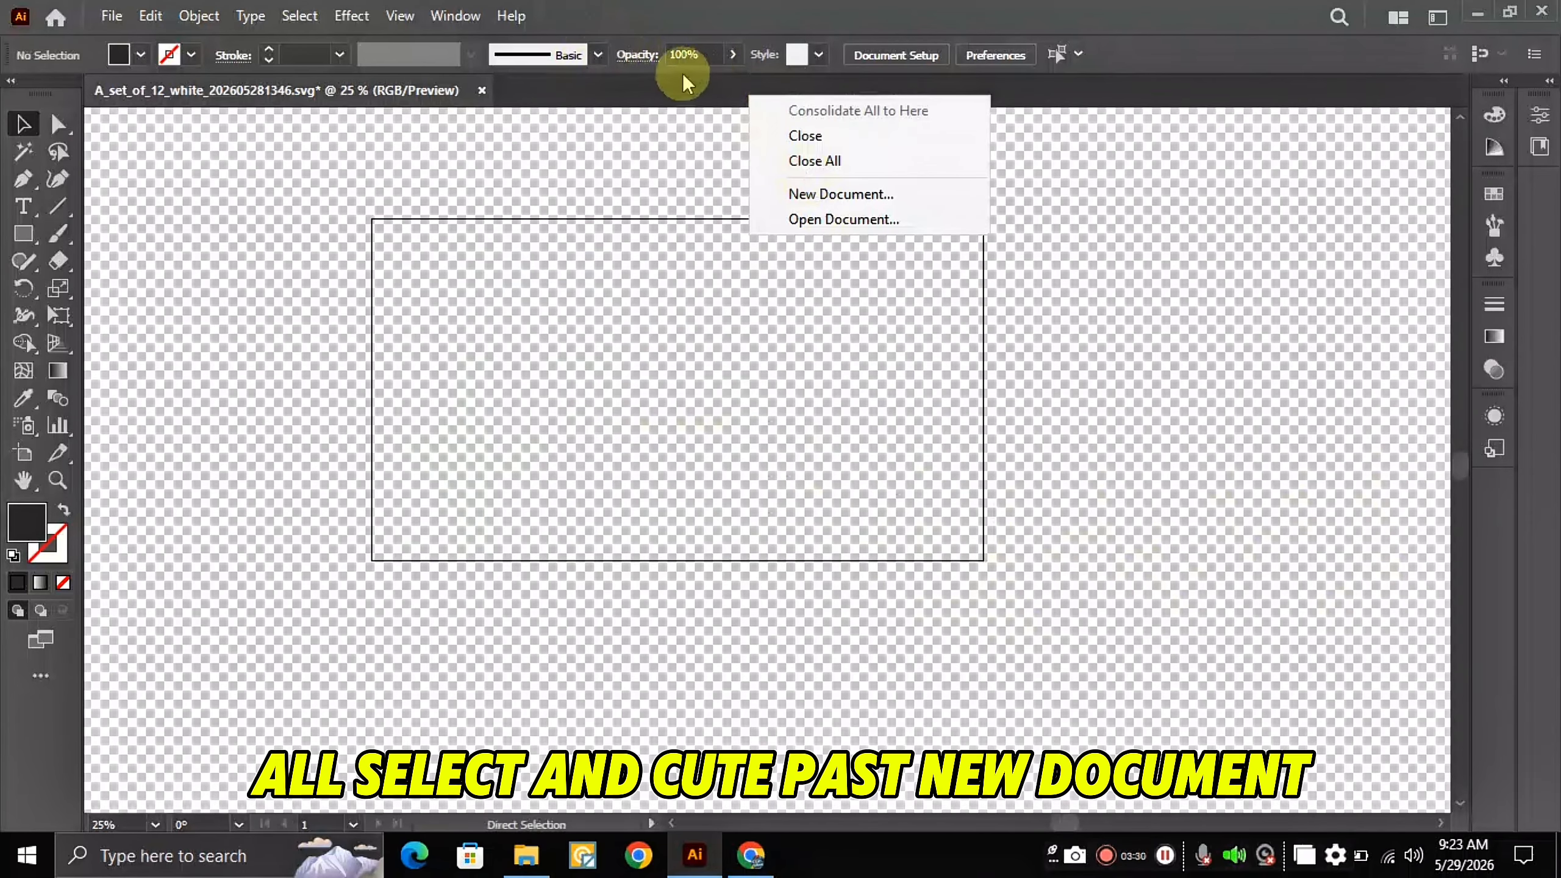
{"action": "key", "text": "Escape"}
{"action": "right_click", "coordinate": [622, 81]}
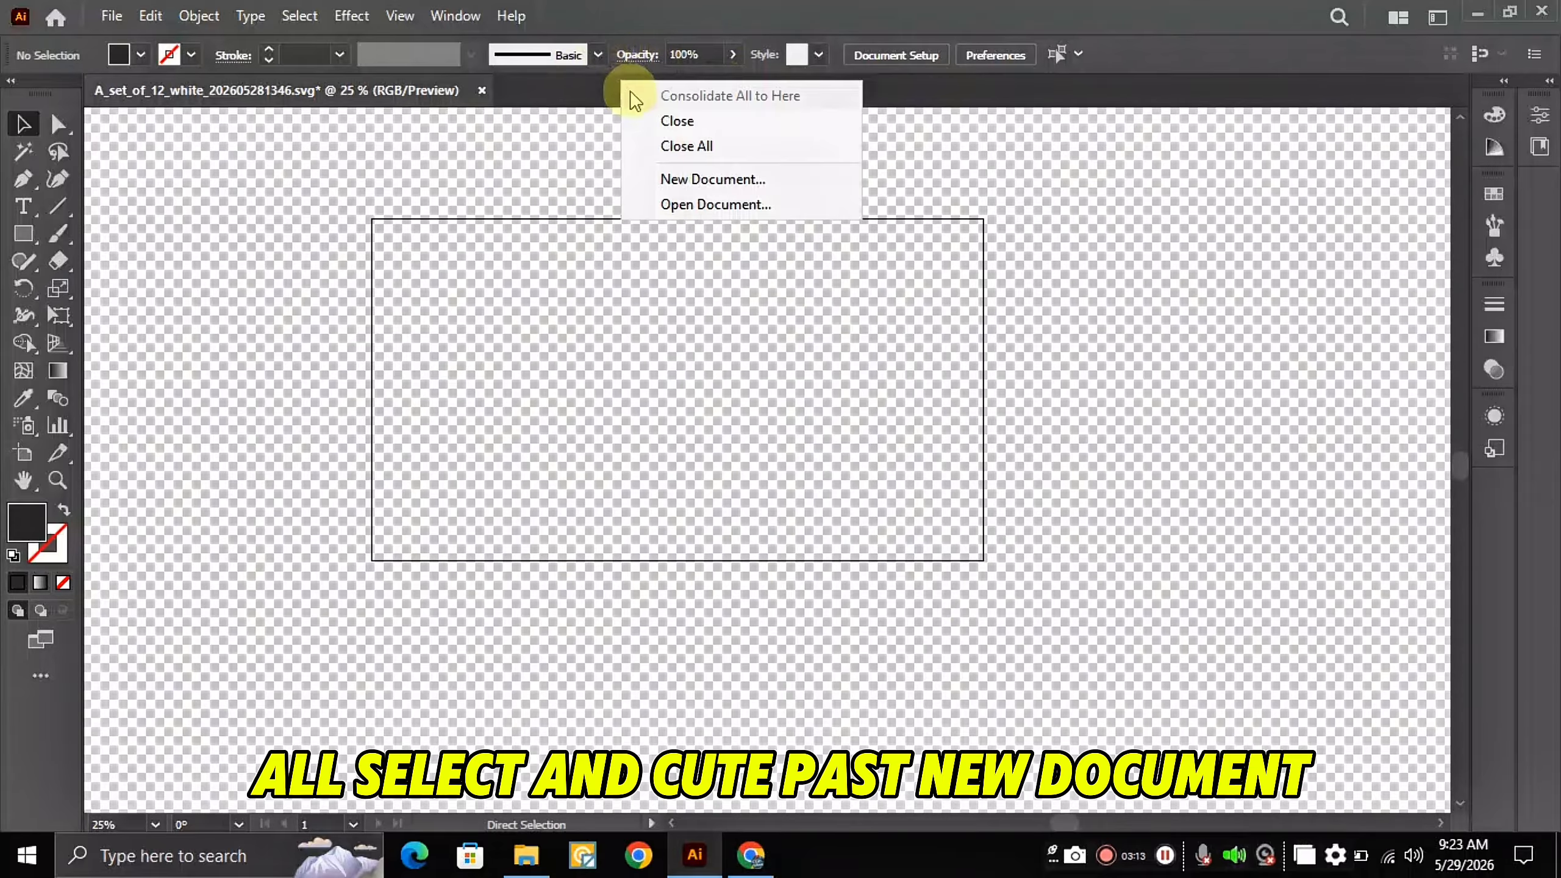
{"action": "left_click", "coordinate": [745, 179]}
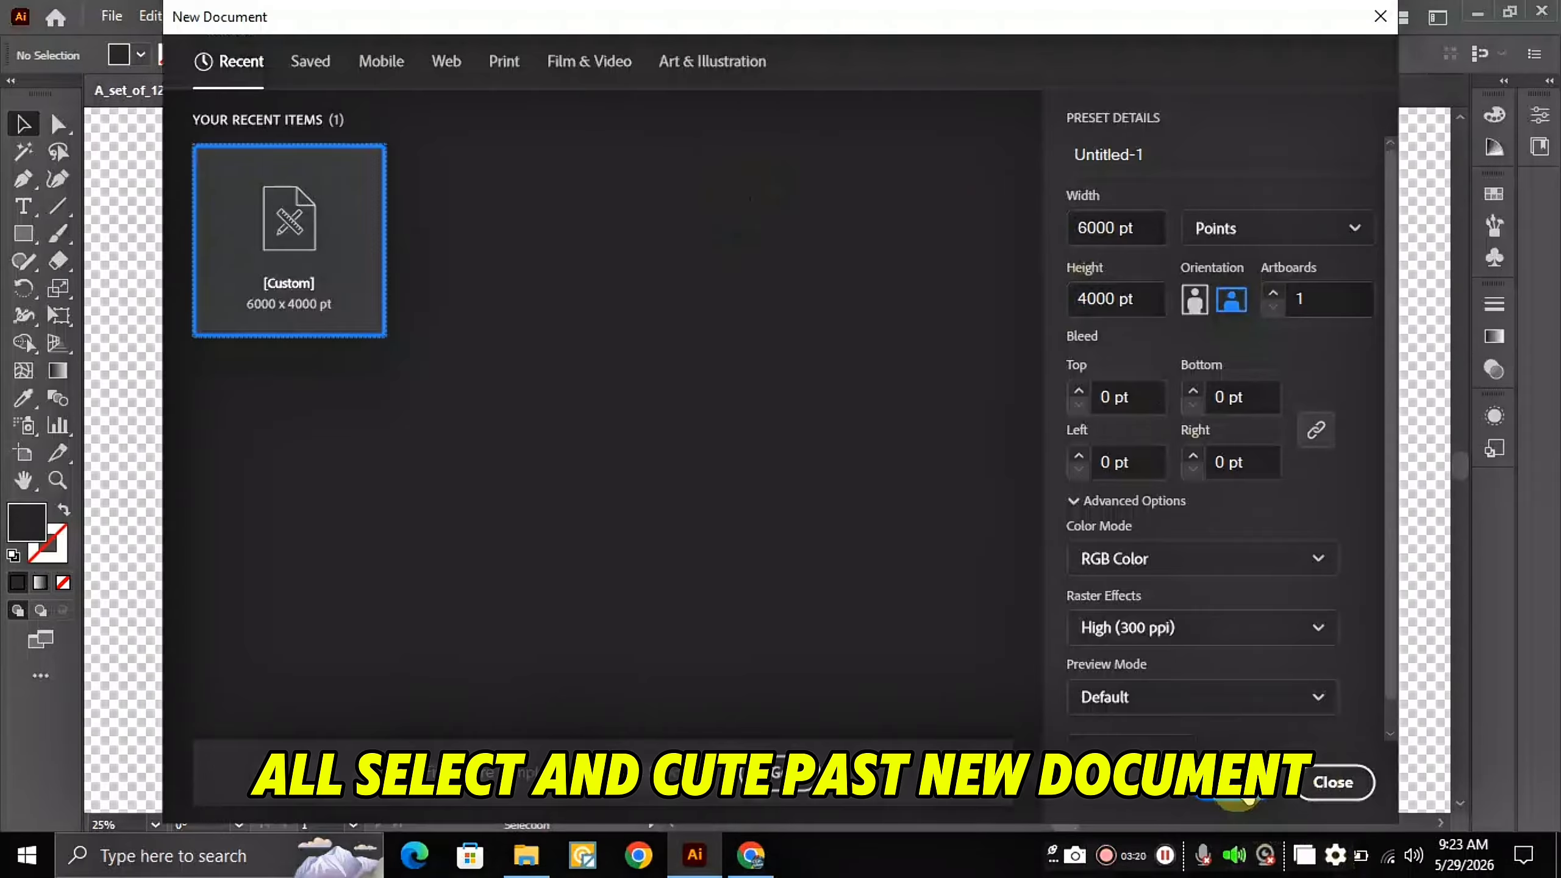
{"action": "left_click", "coordinate": [1224, 776]}
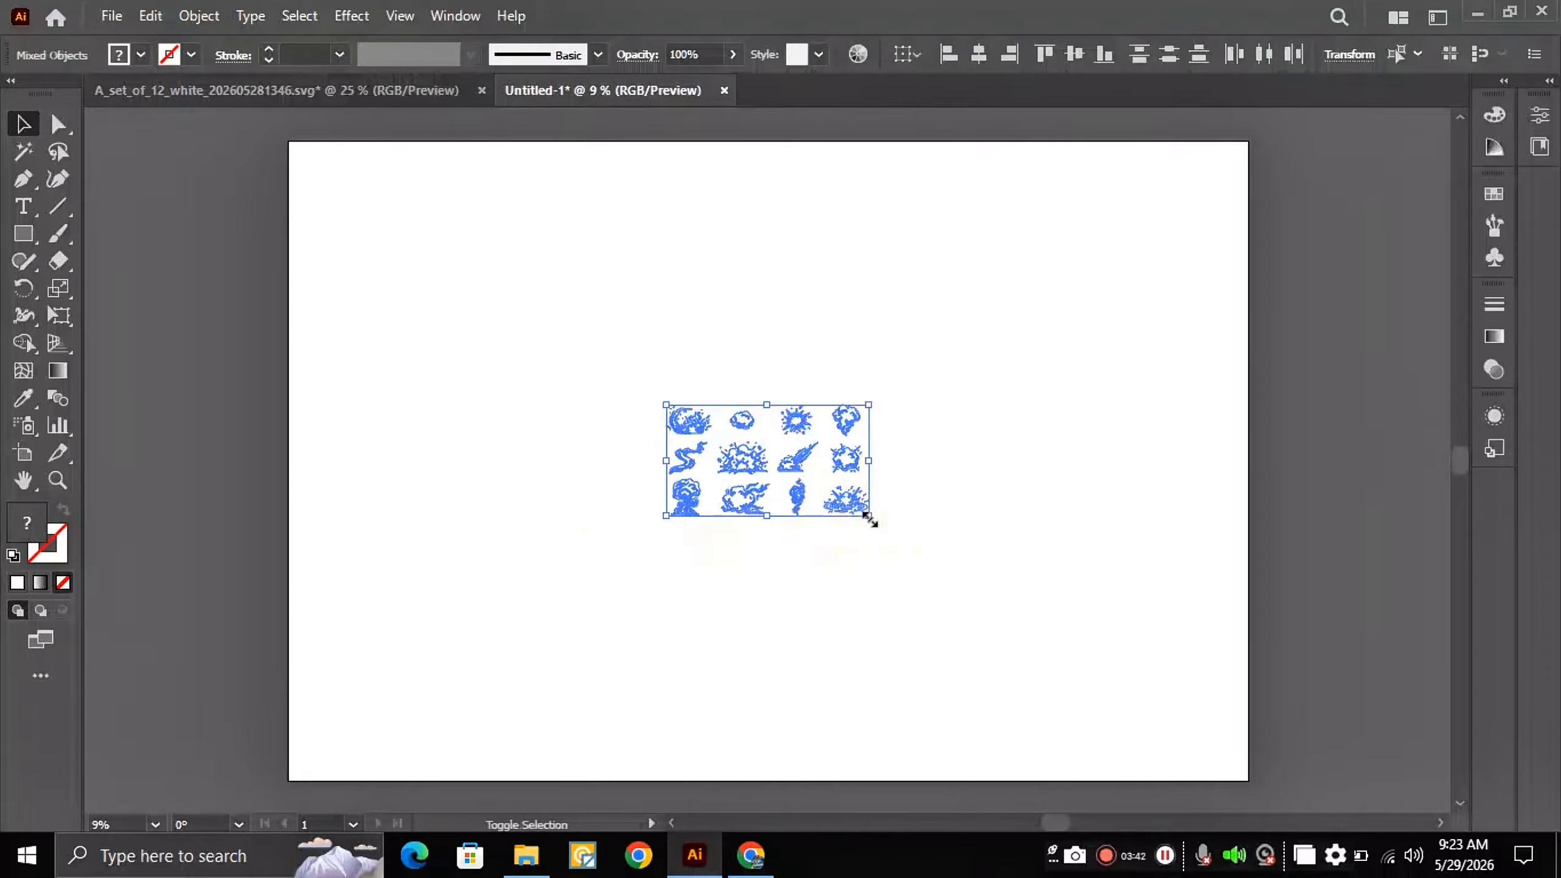
Step: Scale the pasted effects up proportionally to nearly the artboard's width and move them down to leave space above
{"action": "left_click_drag", "start_coordinate": [870, 520], "coordinate": [1217, 744]}
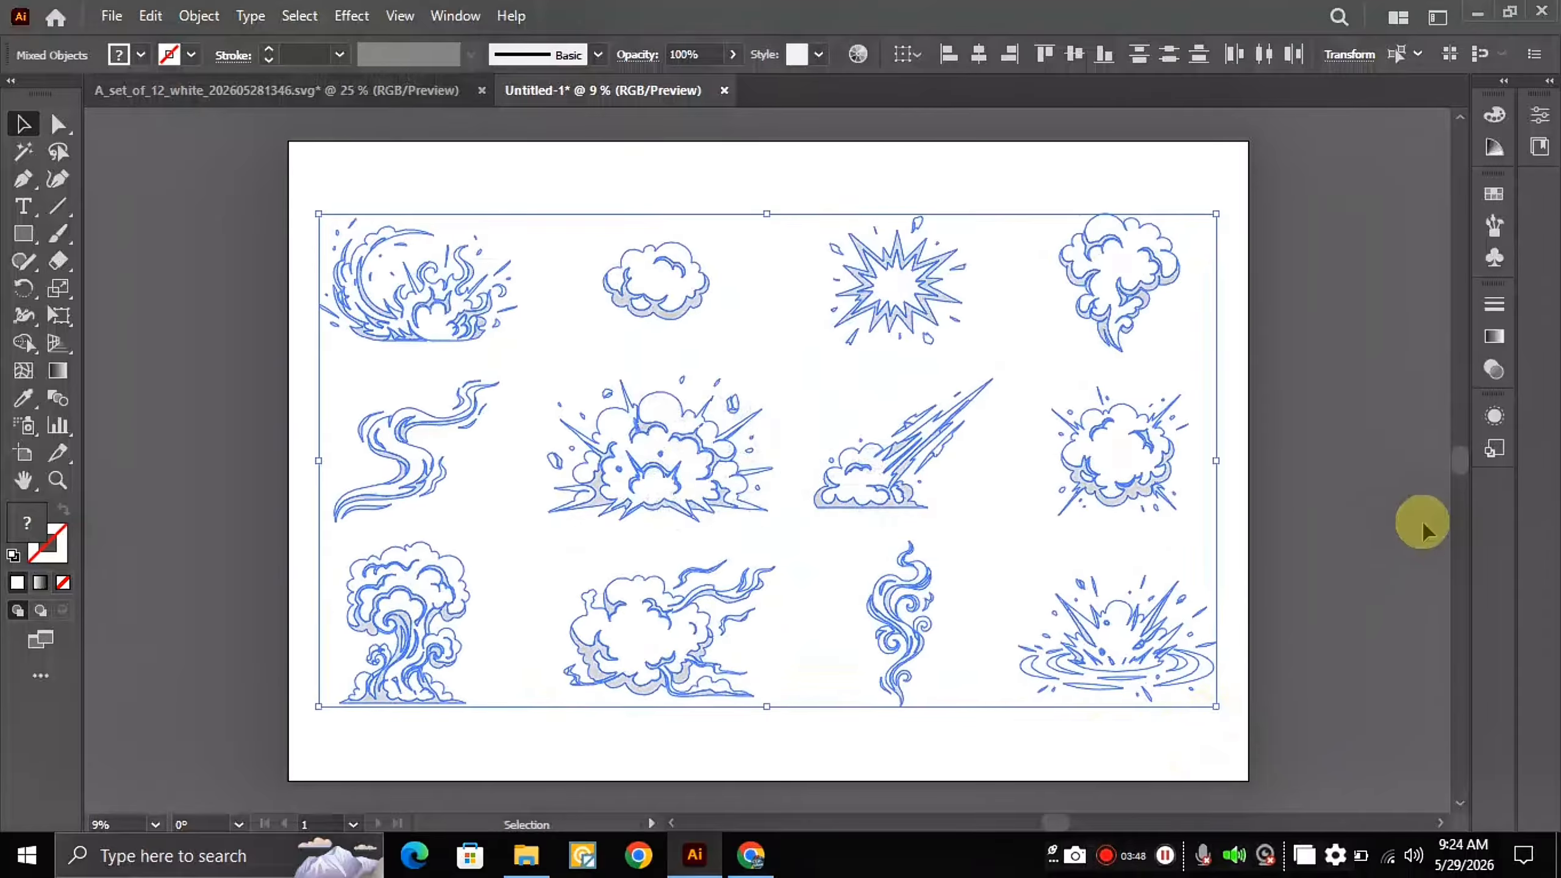
{"action": "left_click_drag", "start_coordinate": [856, 478], "coordinate": [861, 528]}
{"action": "left_click", "coordinate": [1315, 458]}
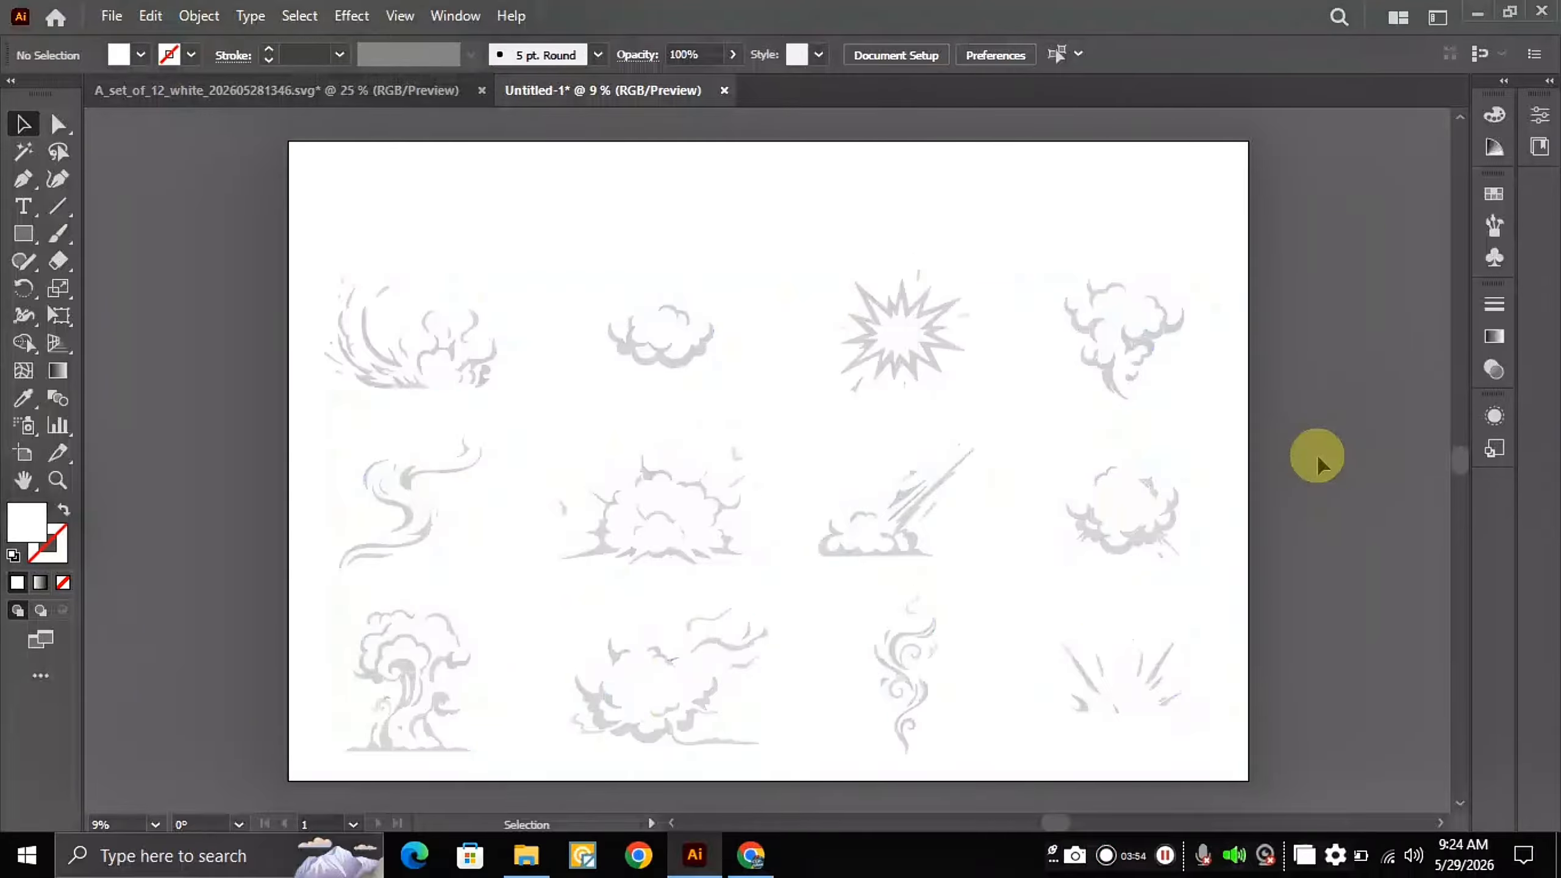
Step: Group all twelve effects and center the group horizontally on the artboard
{"action": "key", "text": "ctrl+a"}
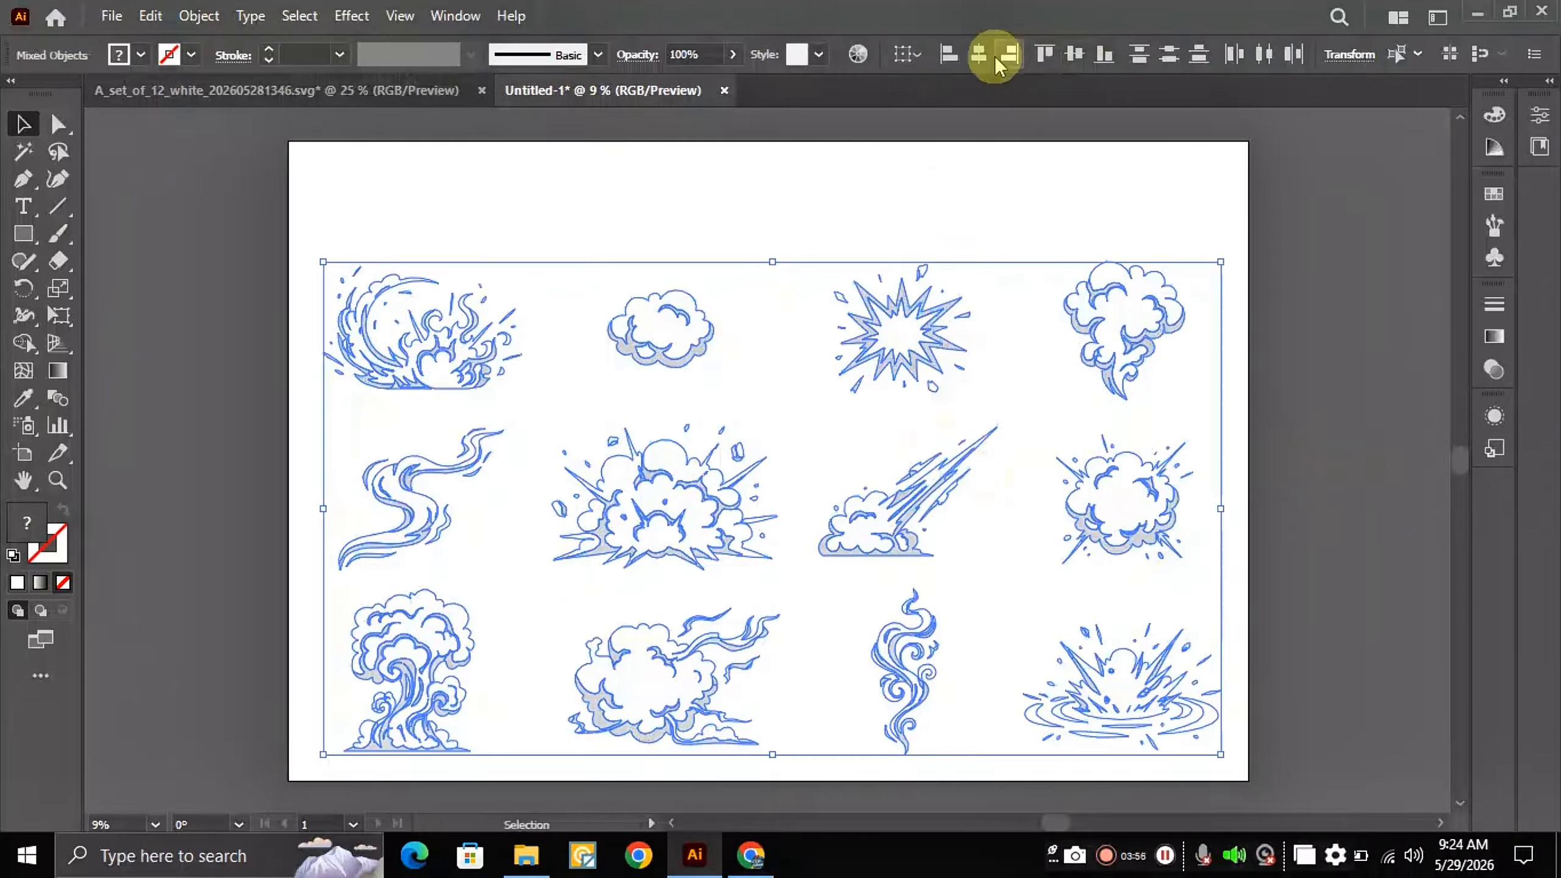
{"action": "left_click", "coordinate": [997, 59]}
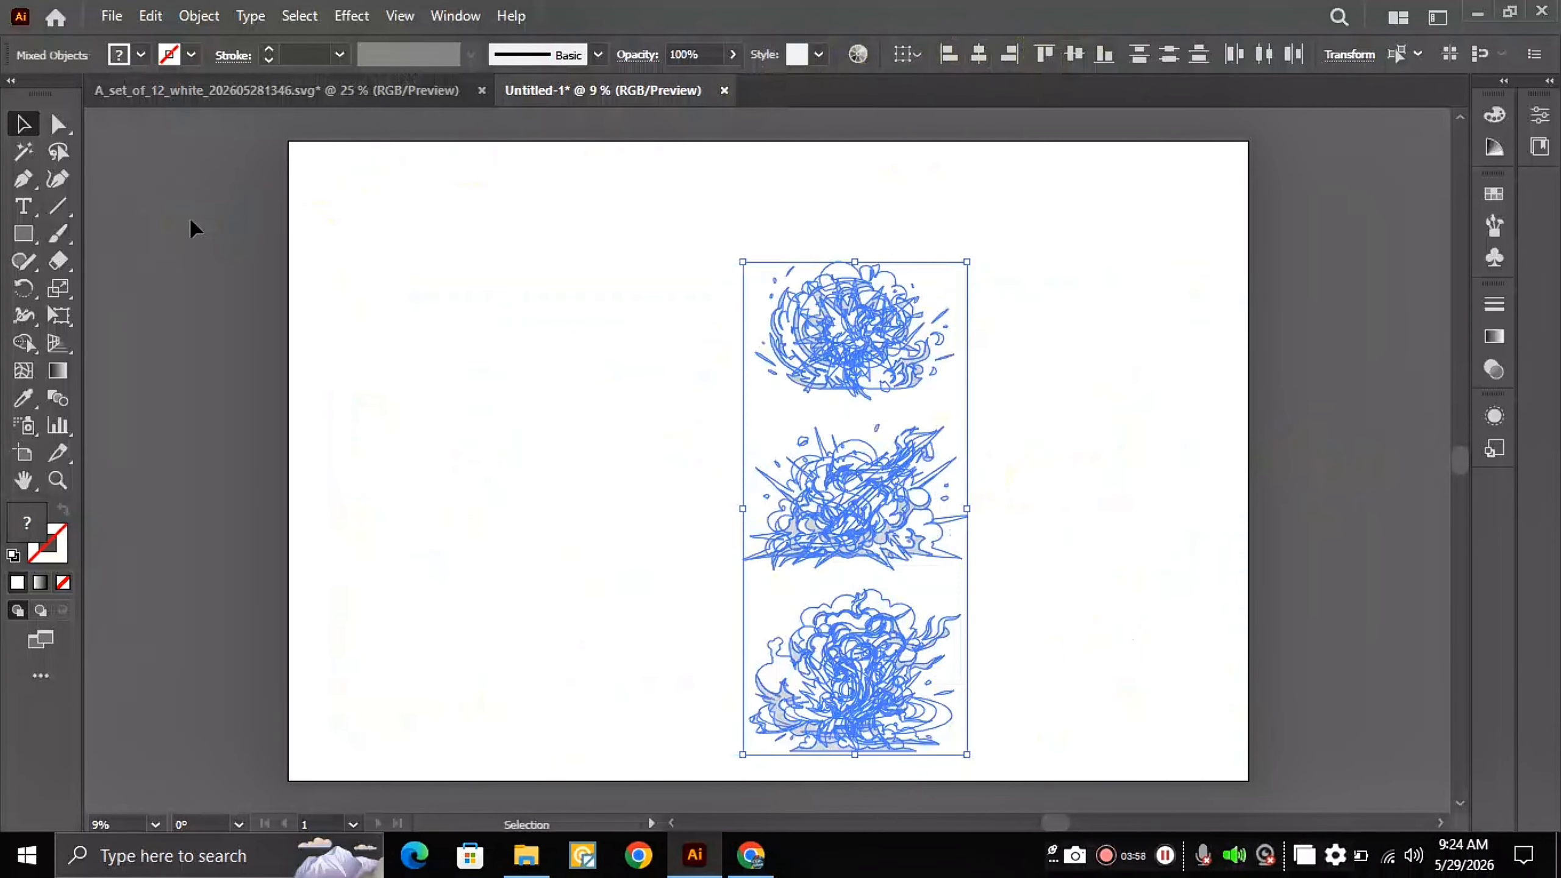
{"action": "key", "text": "ctrl+z"}
{"action": "key", "text": "ctrl+g"}
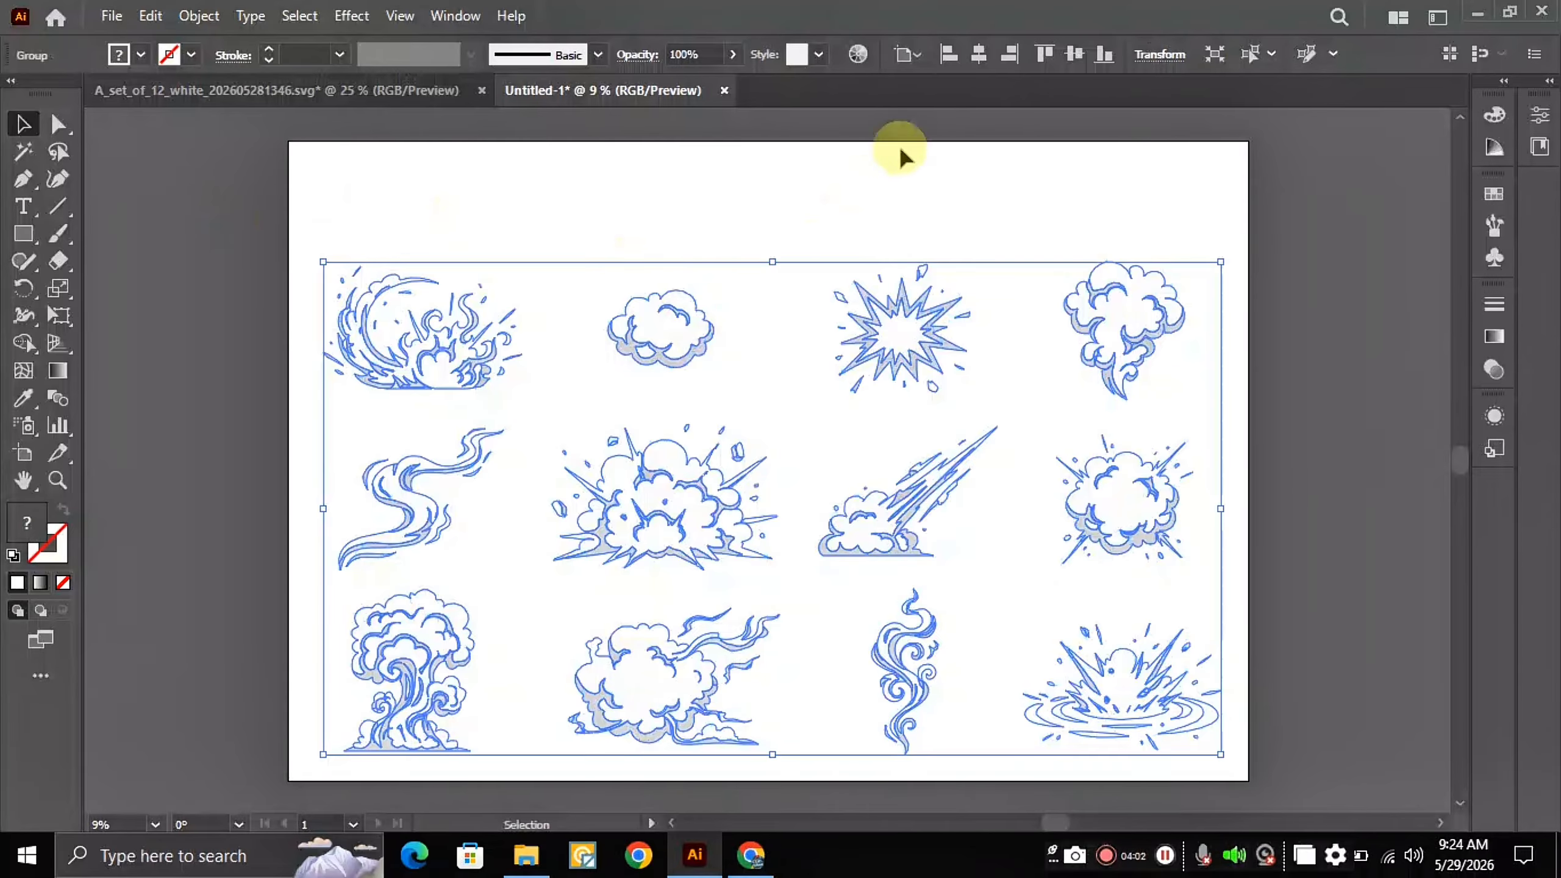
{"action": "left_click", "coordinate": [993, 53]}
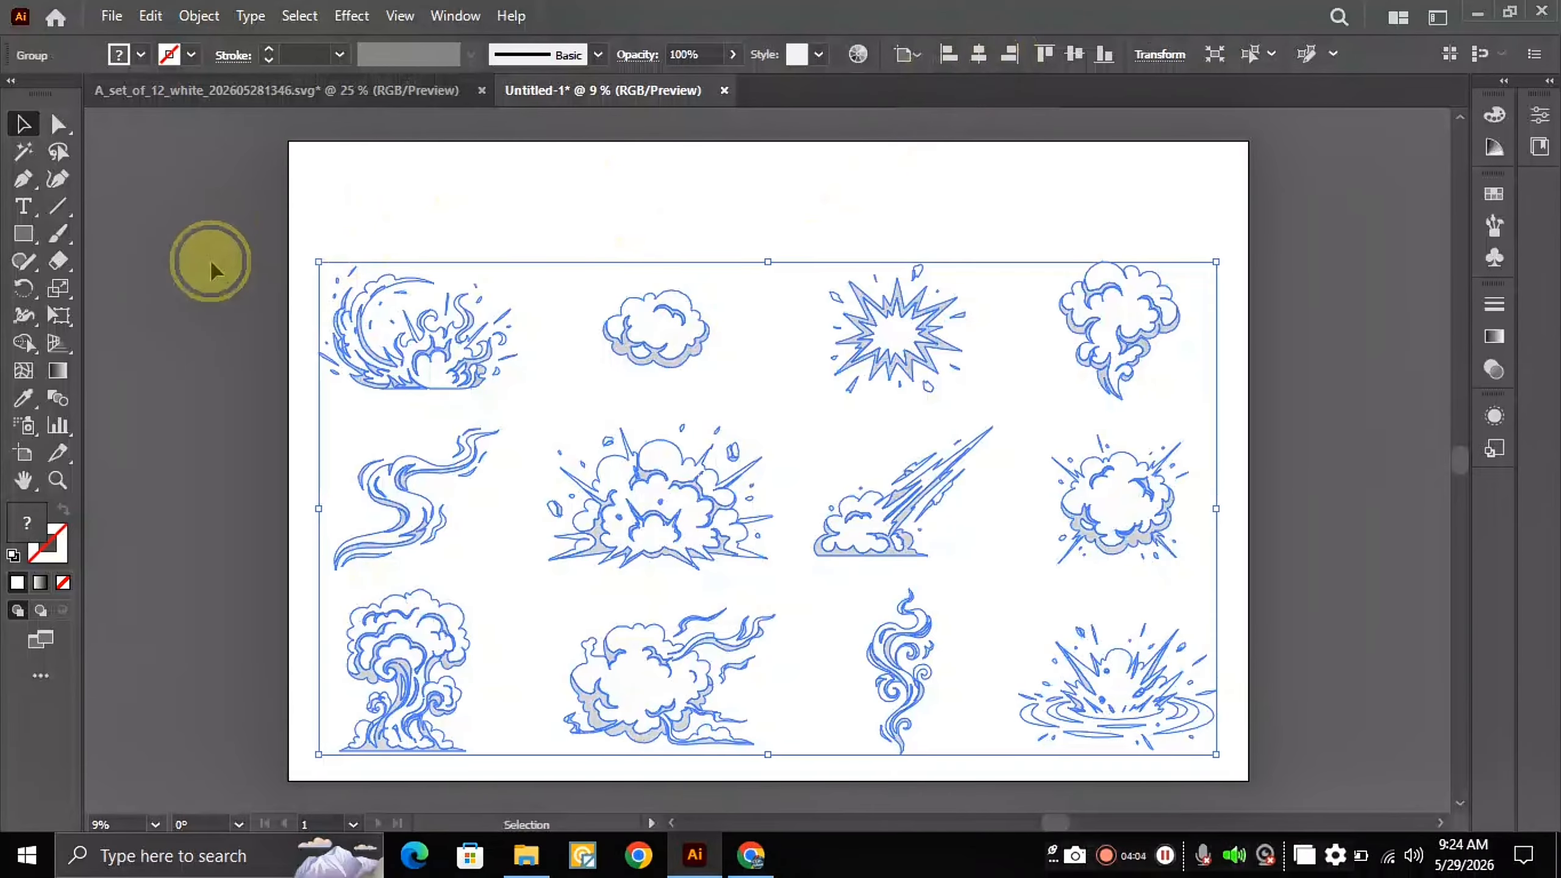
Step: Deselect the artwork and check it against the transparency grid, switching the grid on and off again
{"action": "left_click", "coordinate": [209, 261]}
{"action": "key", "text": "ctrl+shift+d"}
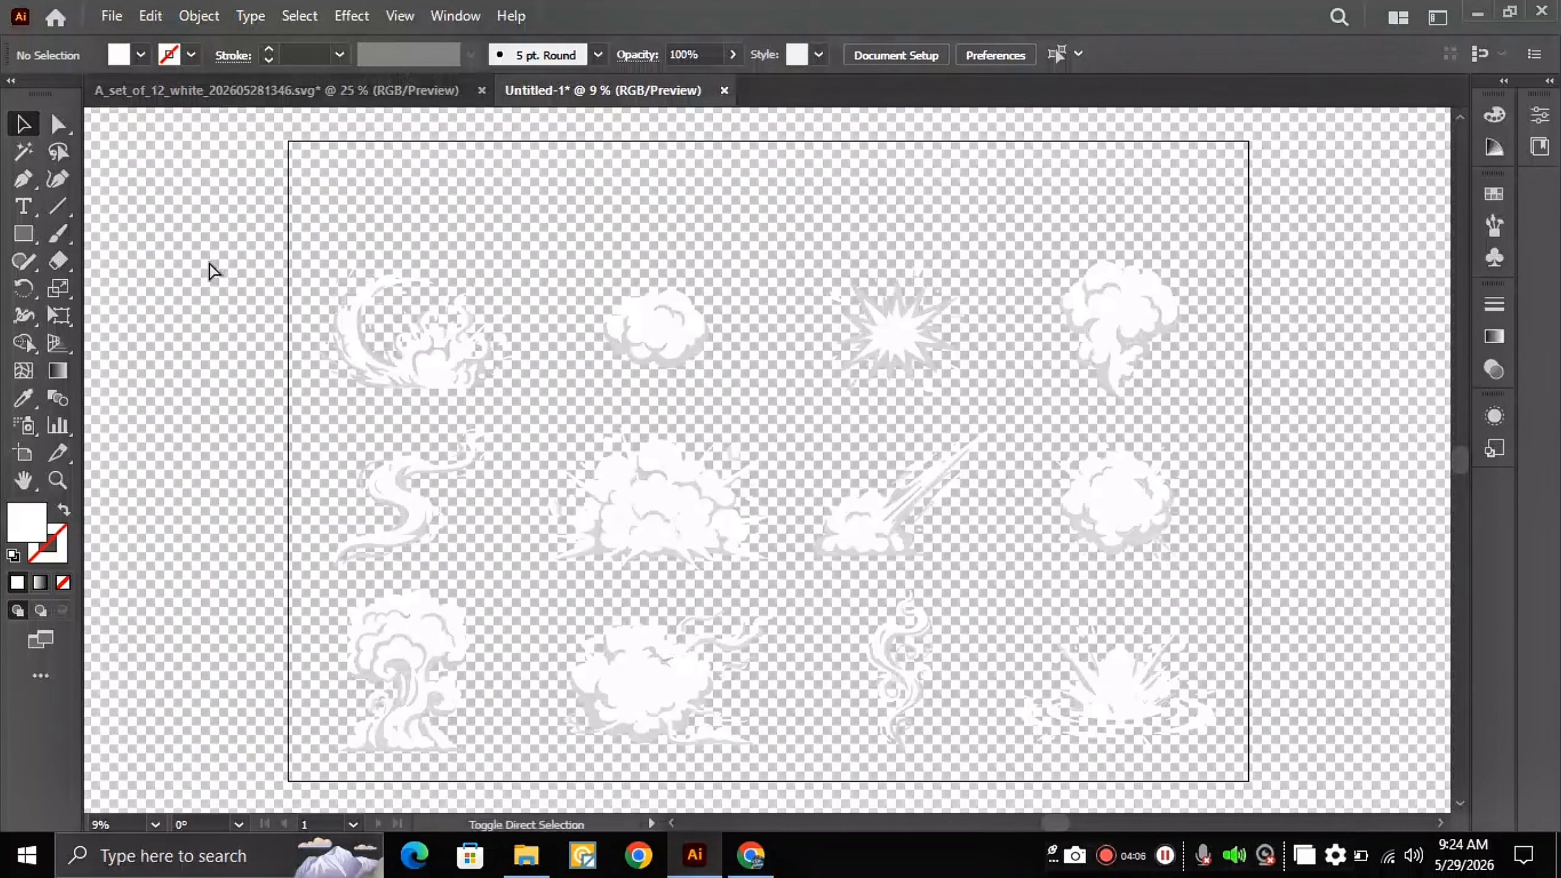
{"action": "key", "text": "ctrl+shift+d"}
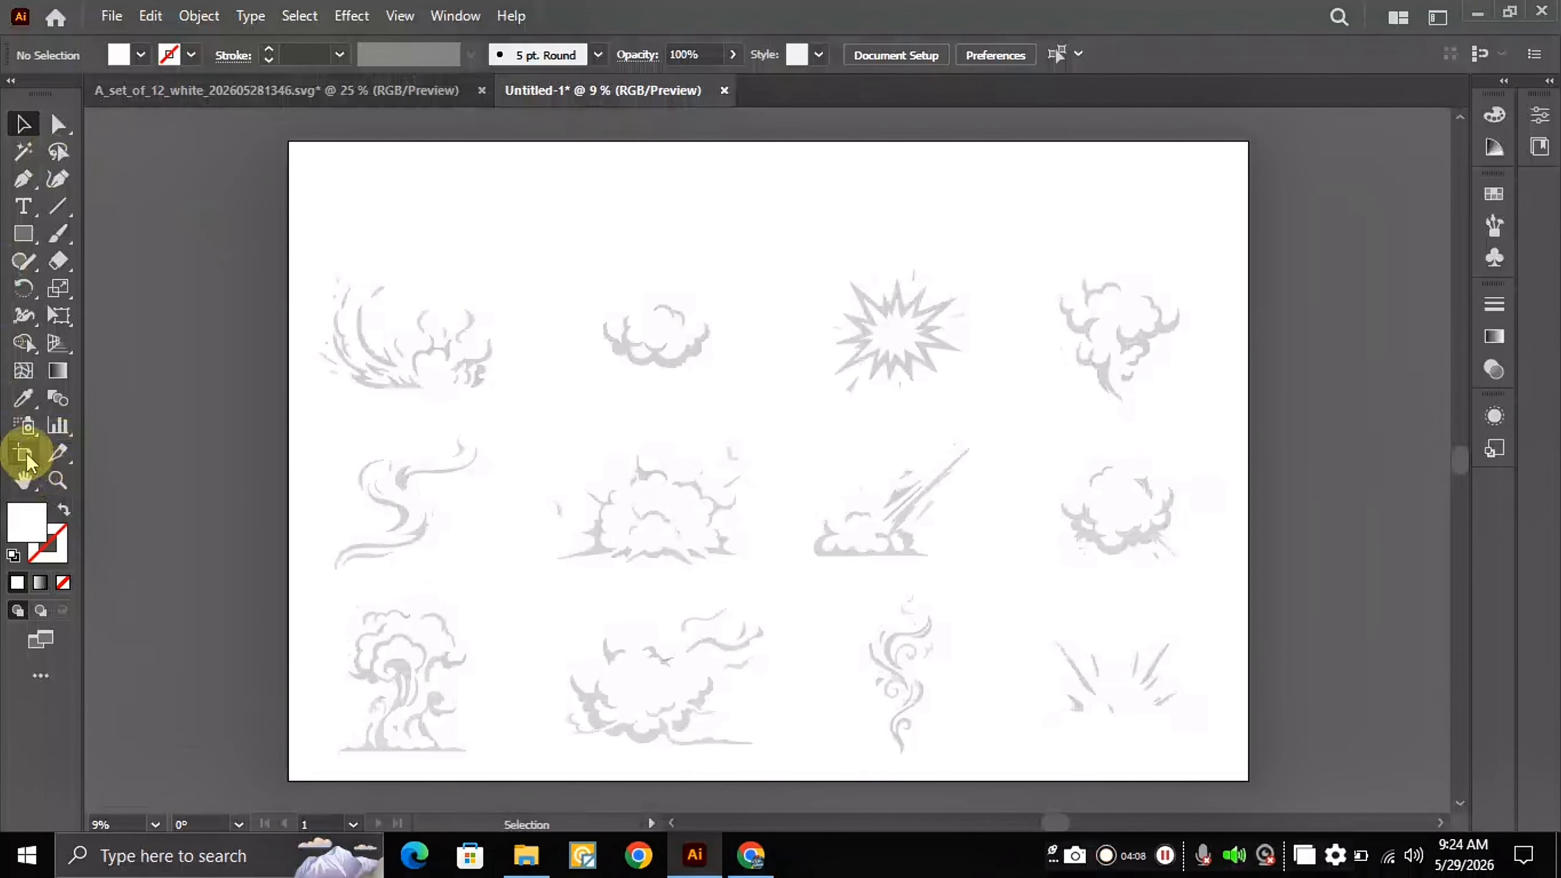
Step: Create a rectangle 6000 pt wide and 800 pt high
{"action": "left_click", "coordinate": [27, 233]}
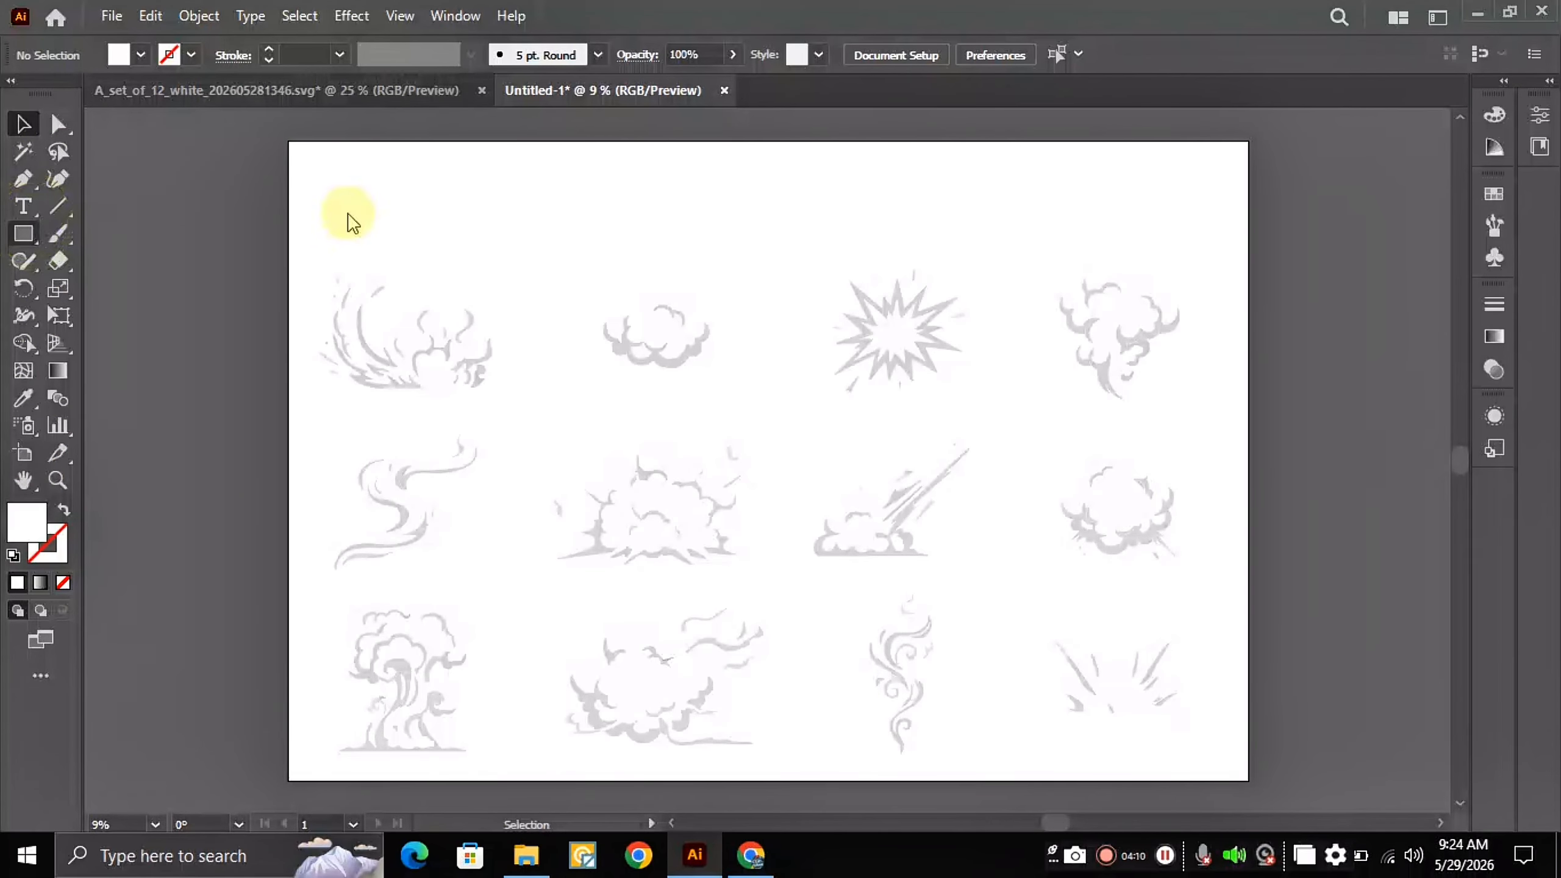
{"action": "left_click", "coordinate": [540, 202]}
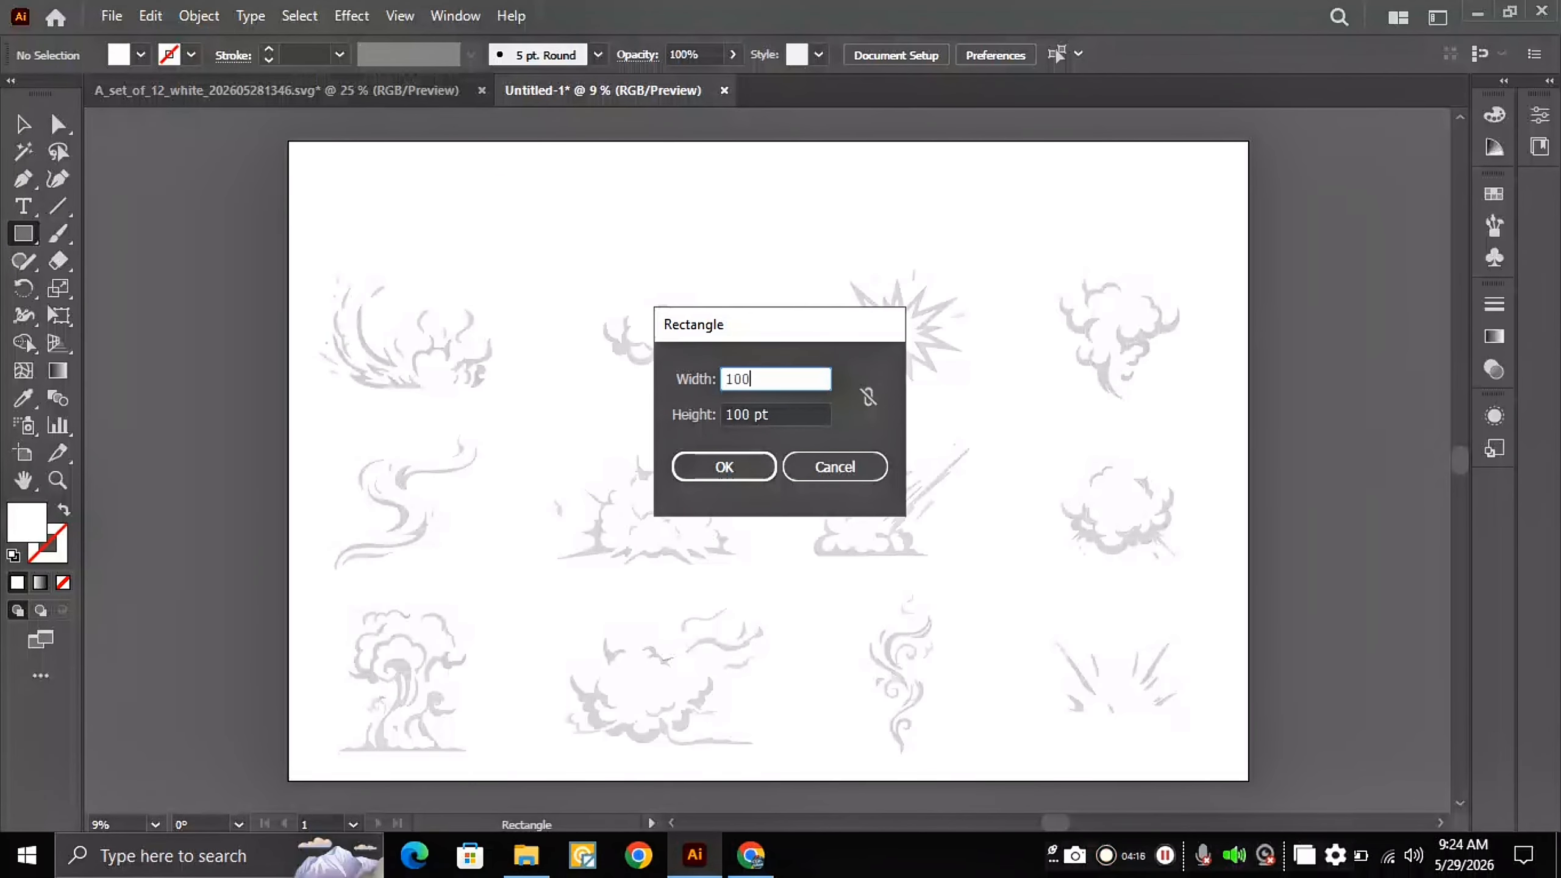
{"action": "key", "text": "Tab"}
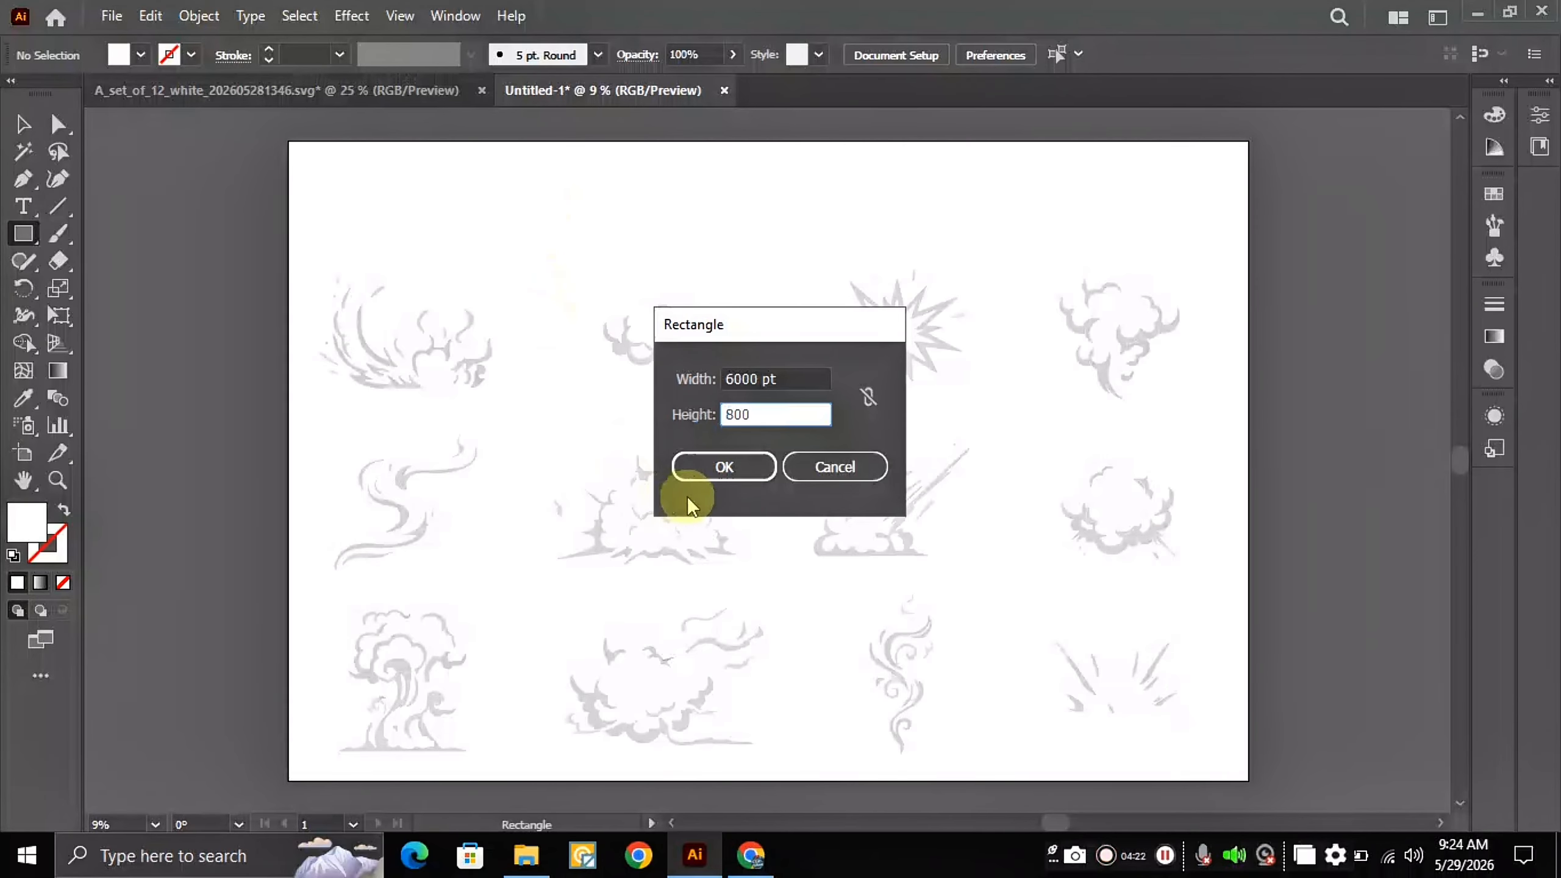
{"action": "type", "text": "800"}
{"action": "left_click", "coordinate": [725, 465]}
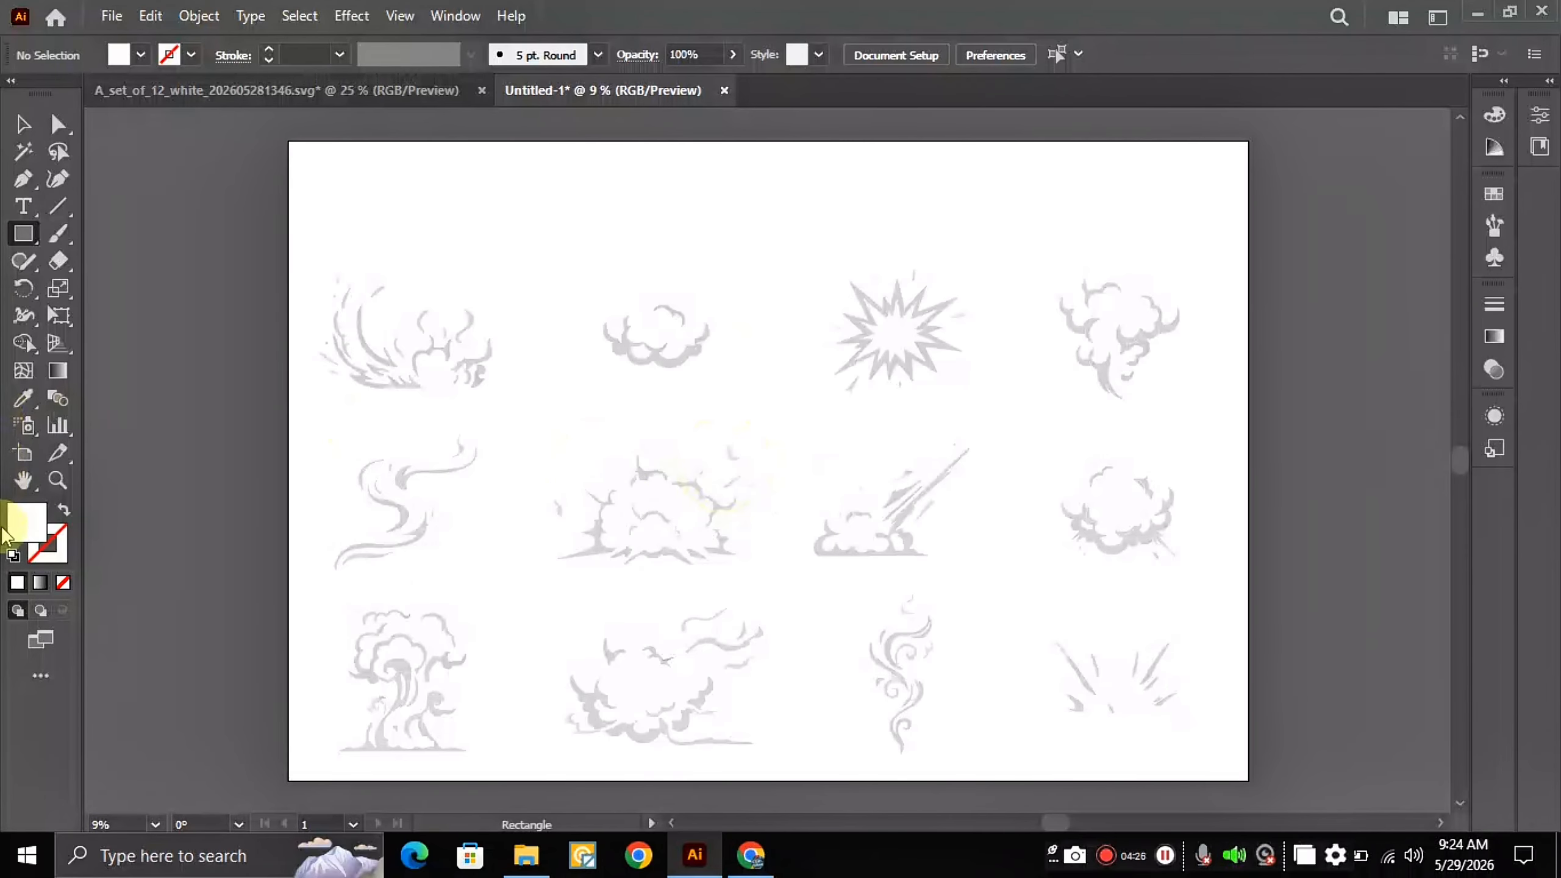
Step: Fill the new rectangle with black
{"action": "double_click", "coordinate": [26, 521]}
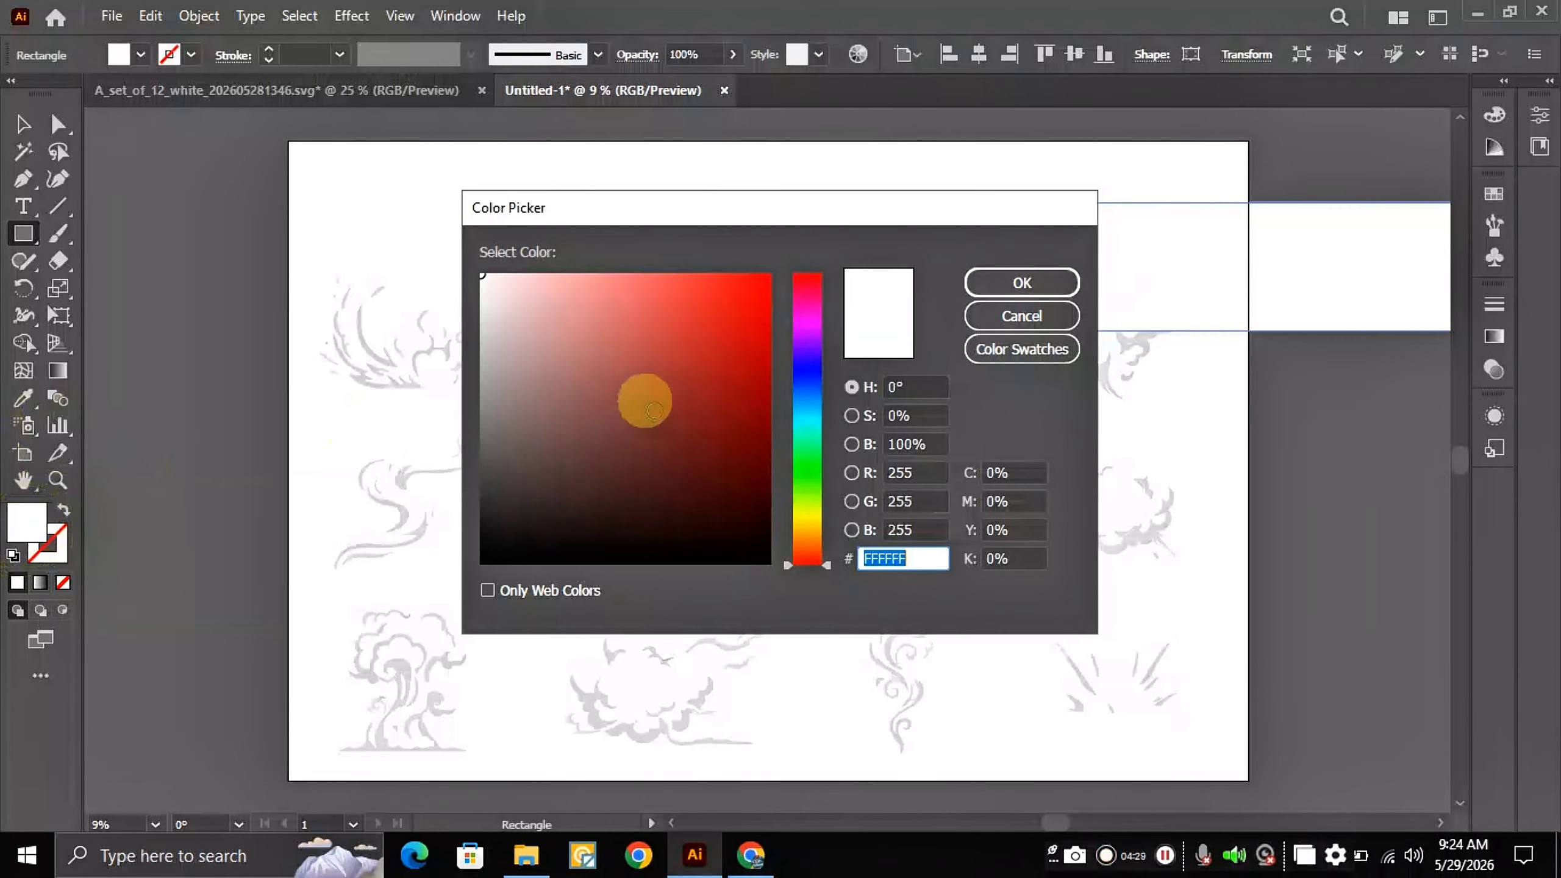
{"action": "left_click", "coordinate": [481, 564]}
{"action": "left_click", "coordinate": [1039, 277]}
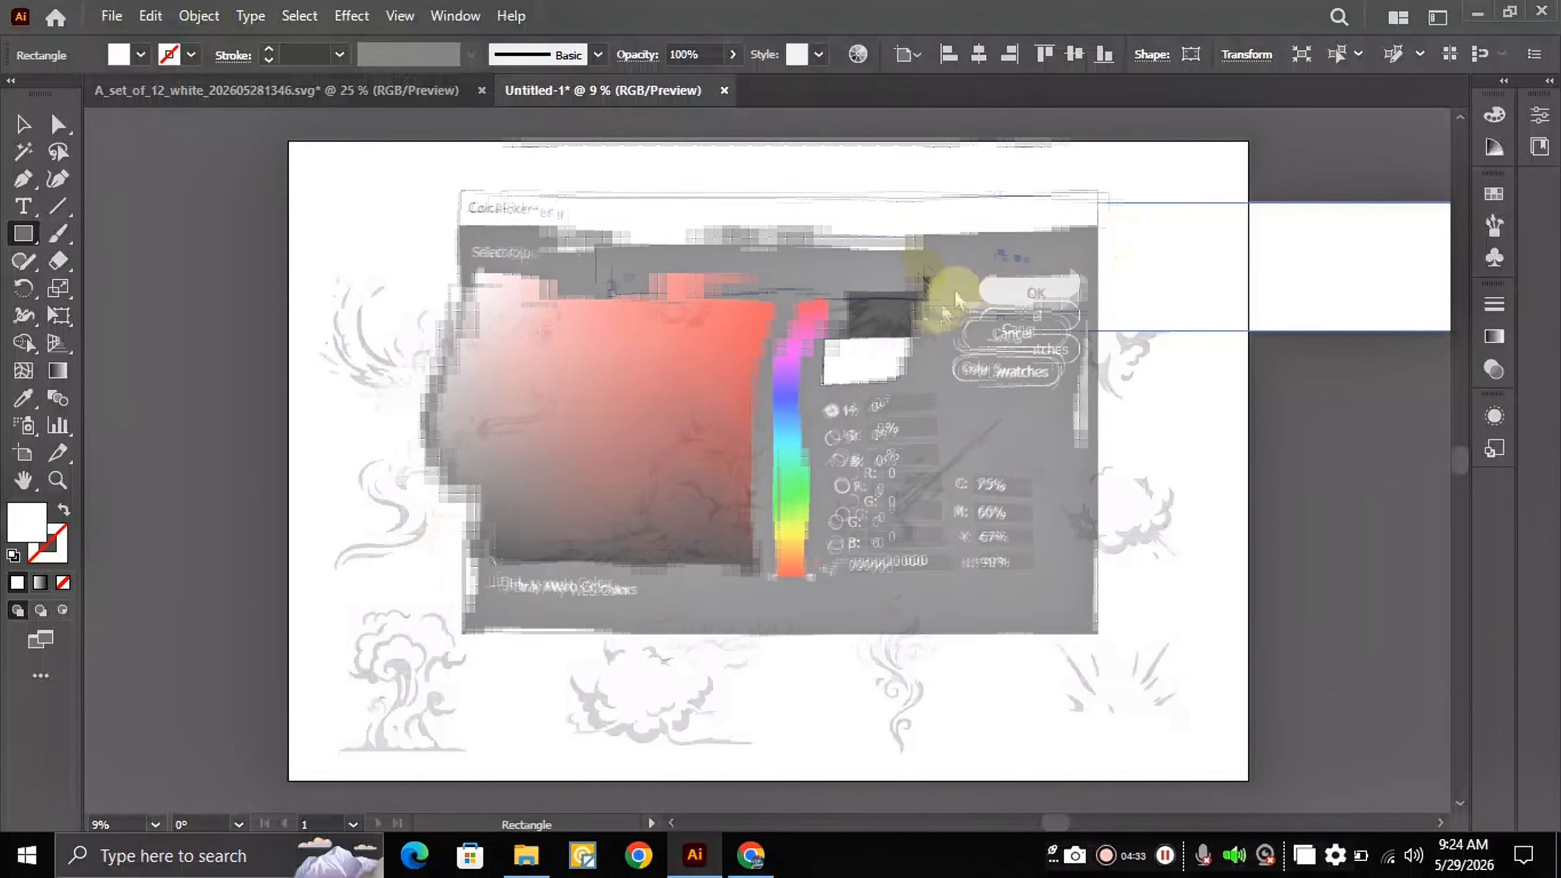
Step: Align the black rectangle to the artboard's top edge and center it horizontally, leaving it deselected
{"action": "left_click", "coordinate": [1044, 54]}
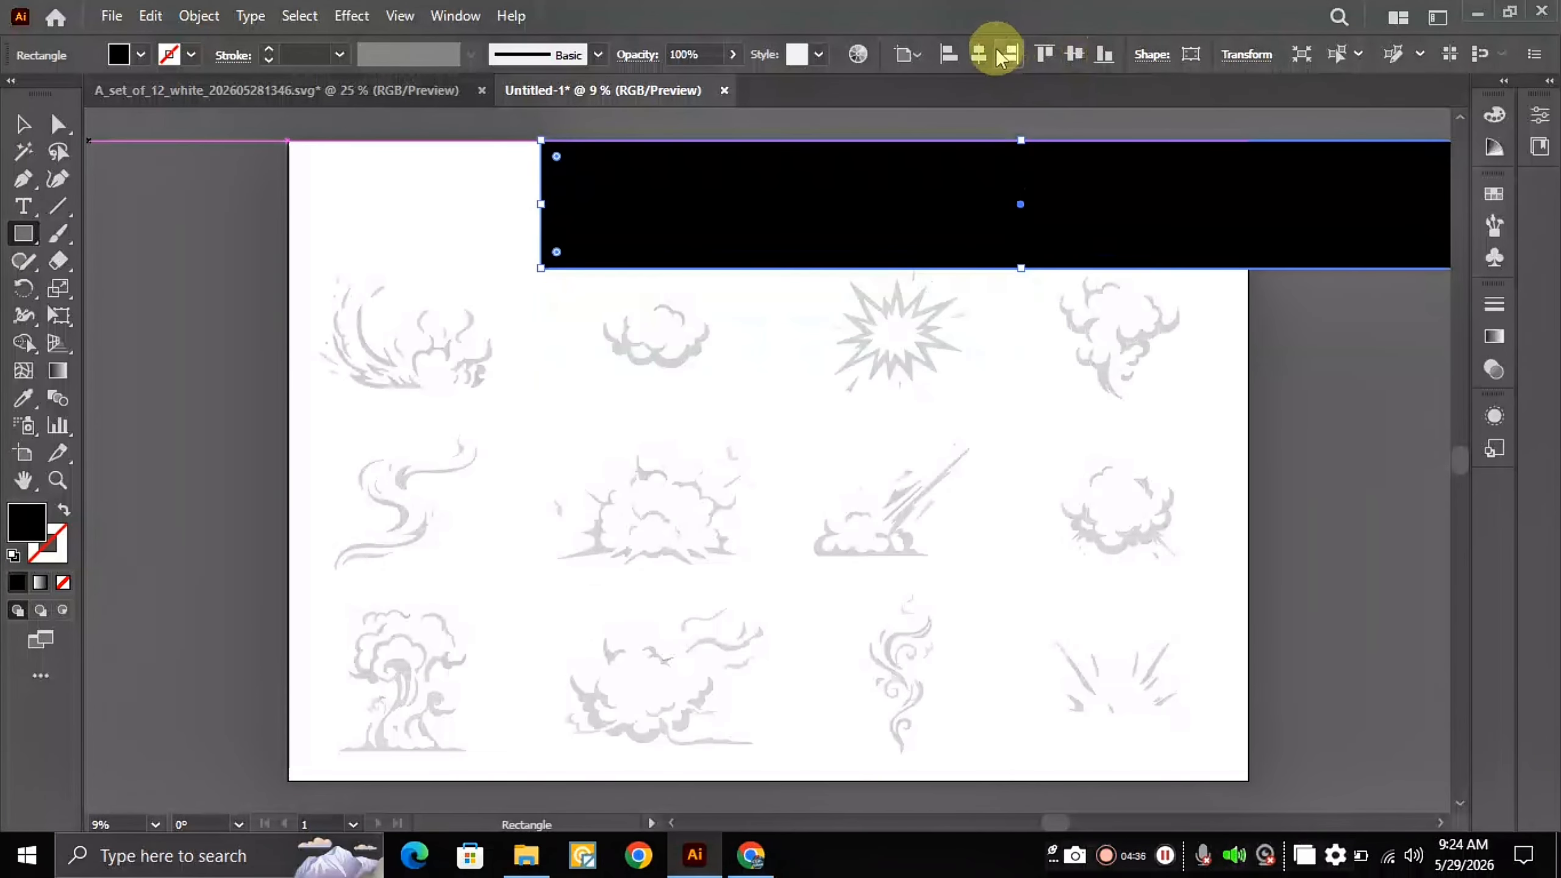
{"action": "left_click", "coordinate": [979, 53]}
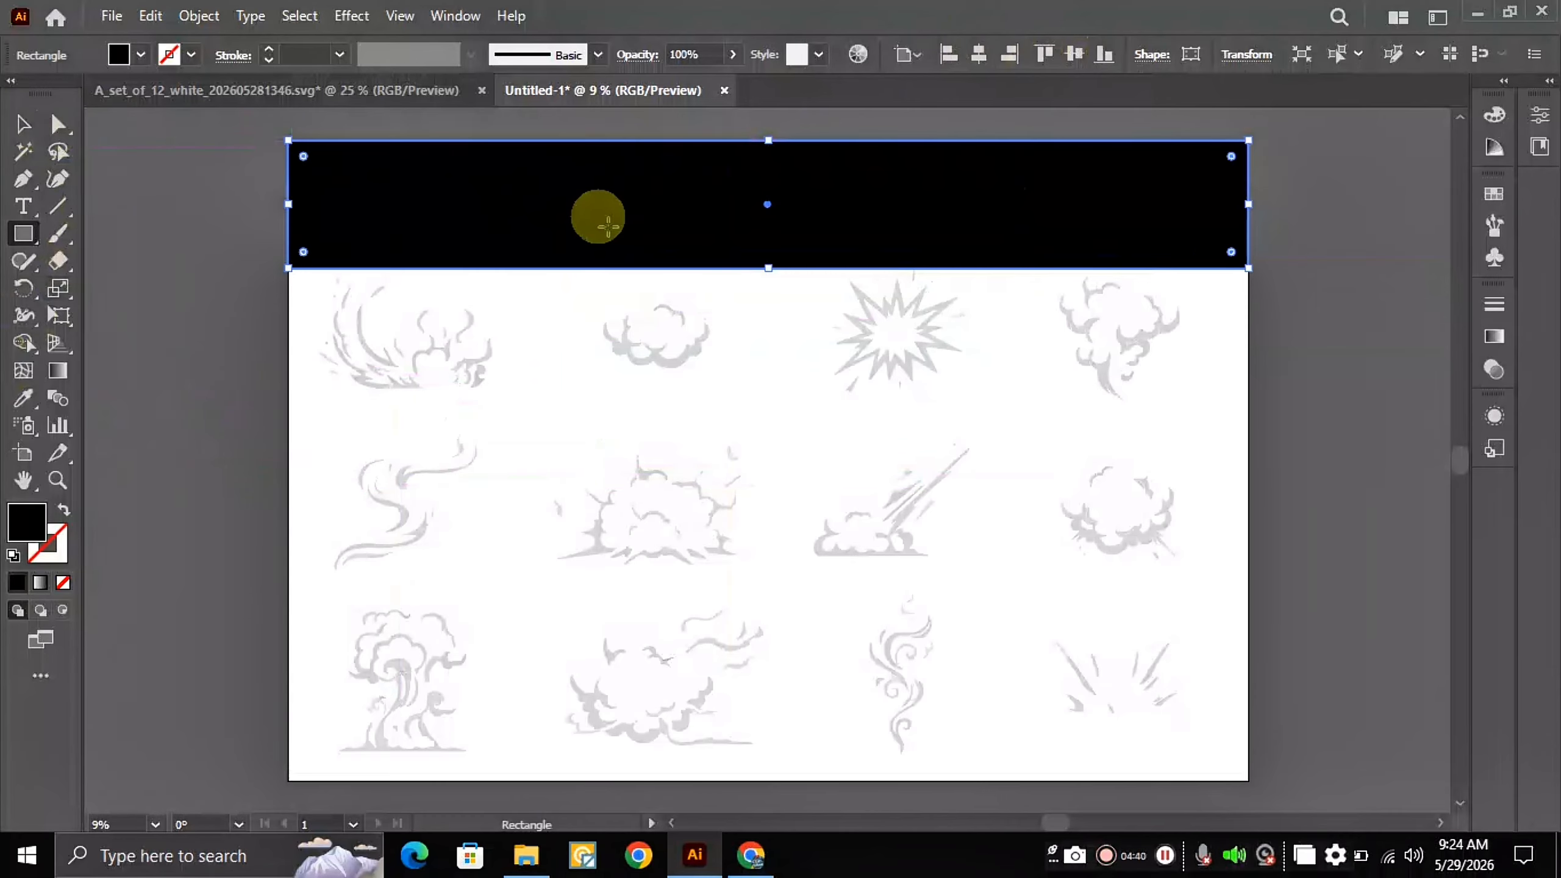
{"action": "left_click", "coordinate": [24, 121]}
{"action": "left_click", "coordinate": [197, 271]}
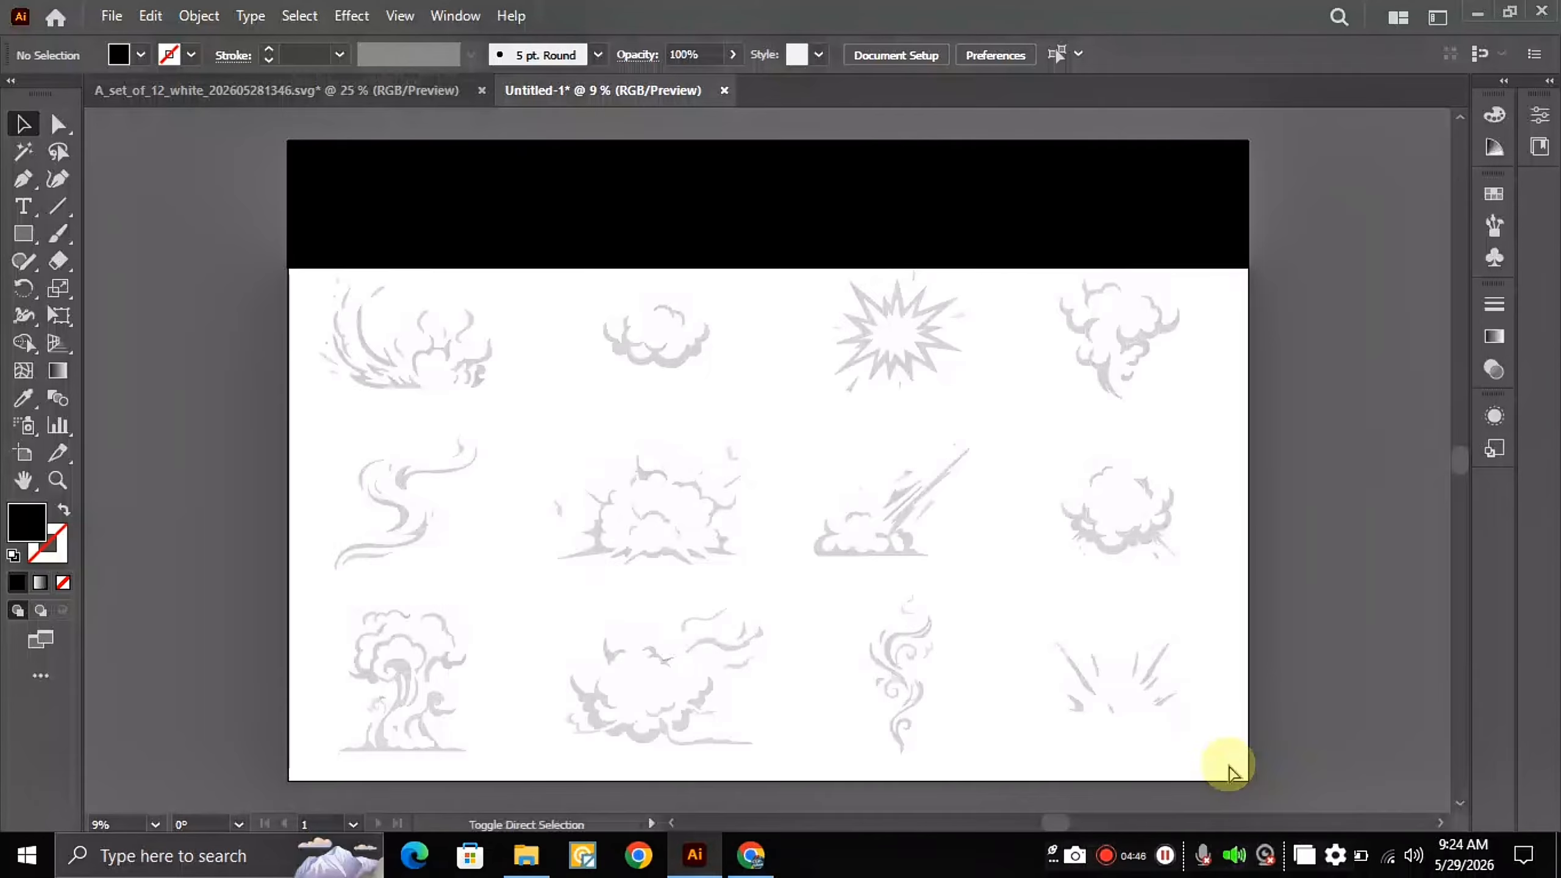
Step: Reduce the black banner's height by raising its lower edge clear of the top row of effects, leaving it deselected
{"action": "key", "text": "shift+ctrl+d"}
{"action": "key", "text": "shift+ctrl+d"}
{"action": "left_click", "coordinate": [830, 233]}
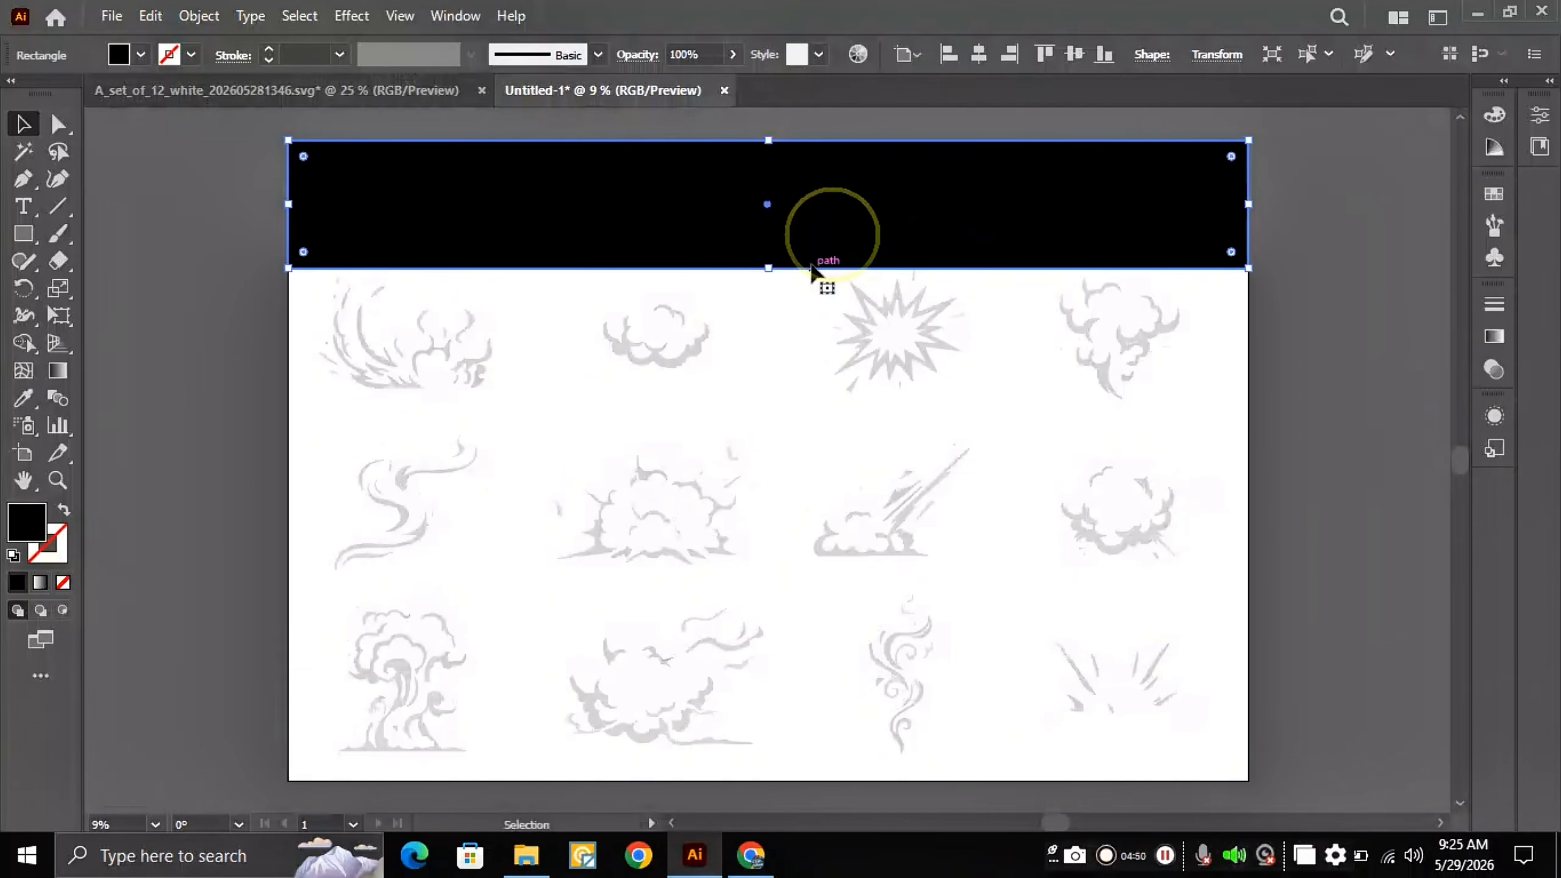
{"action": "mouse_move", "coordinate": [771, 269]}
{"action": "left_mouse_down"}
{"action": "mouse_move", "coordinate": [781, 209]}
{"action": "mouse_move", "coordinate": [770, 242]}
{"action": "left_mouse_up"}
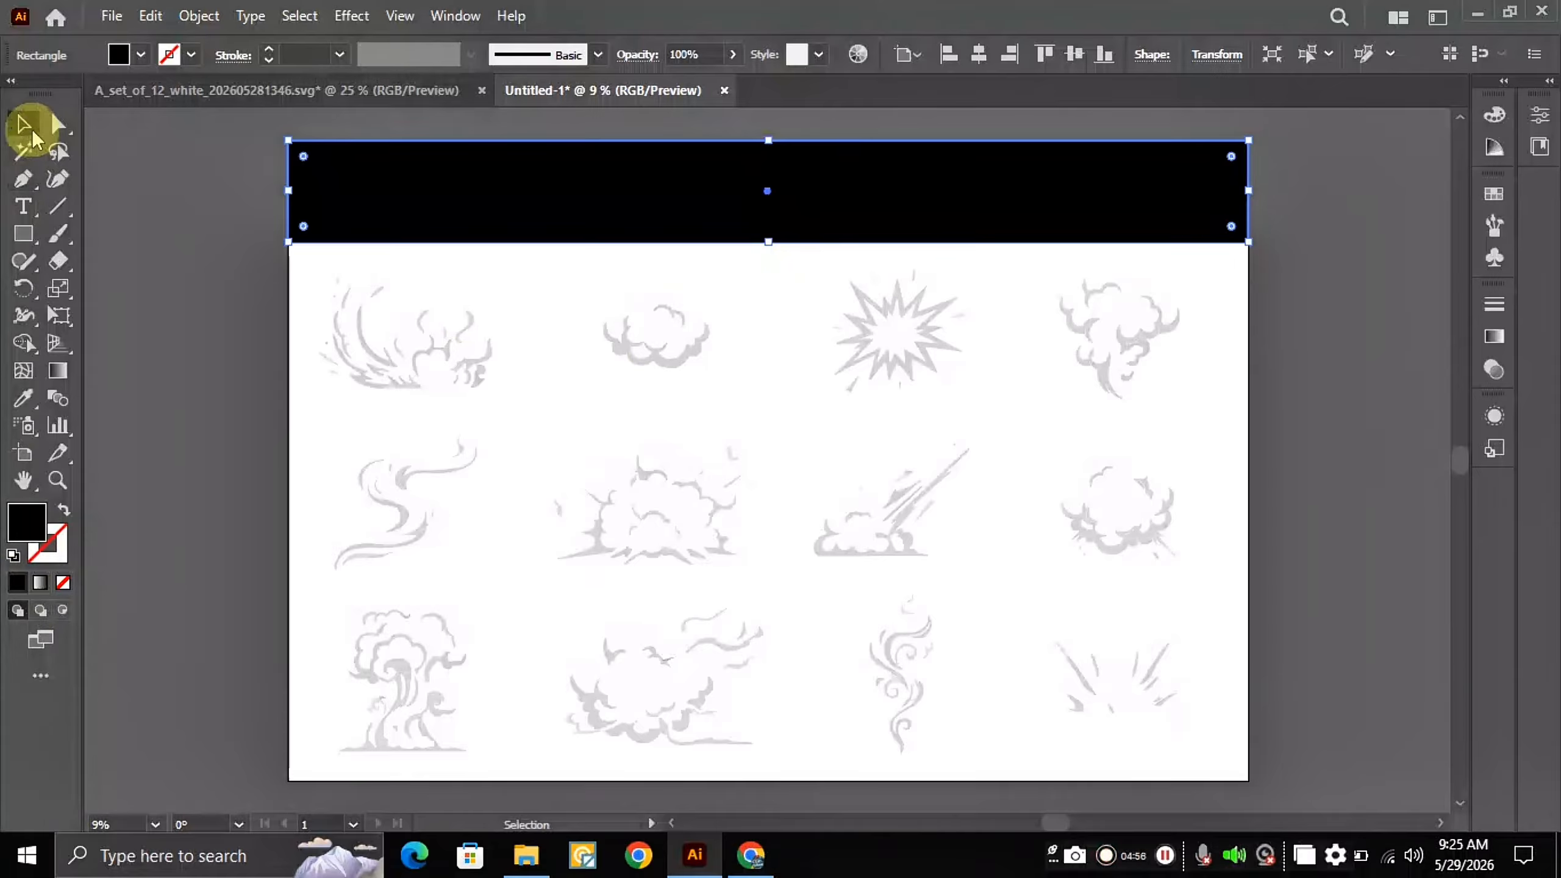
{"action": "left_click", "coordinate": [141, 292]}
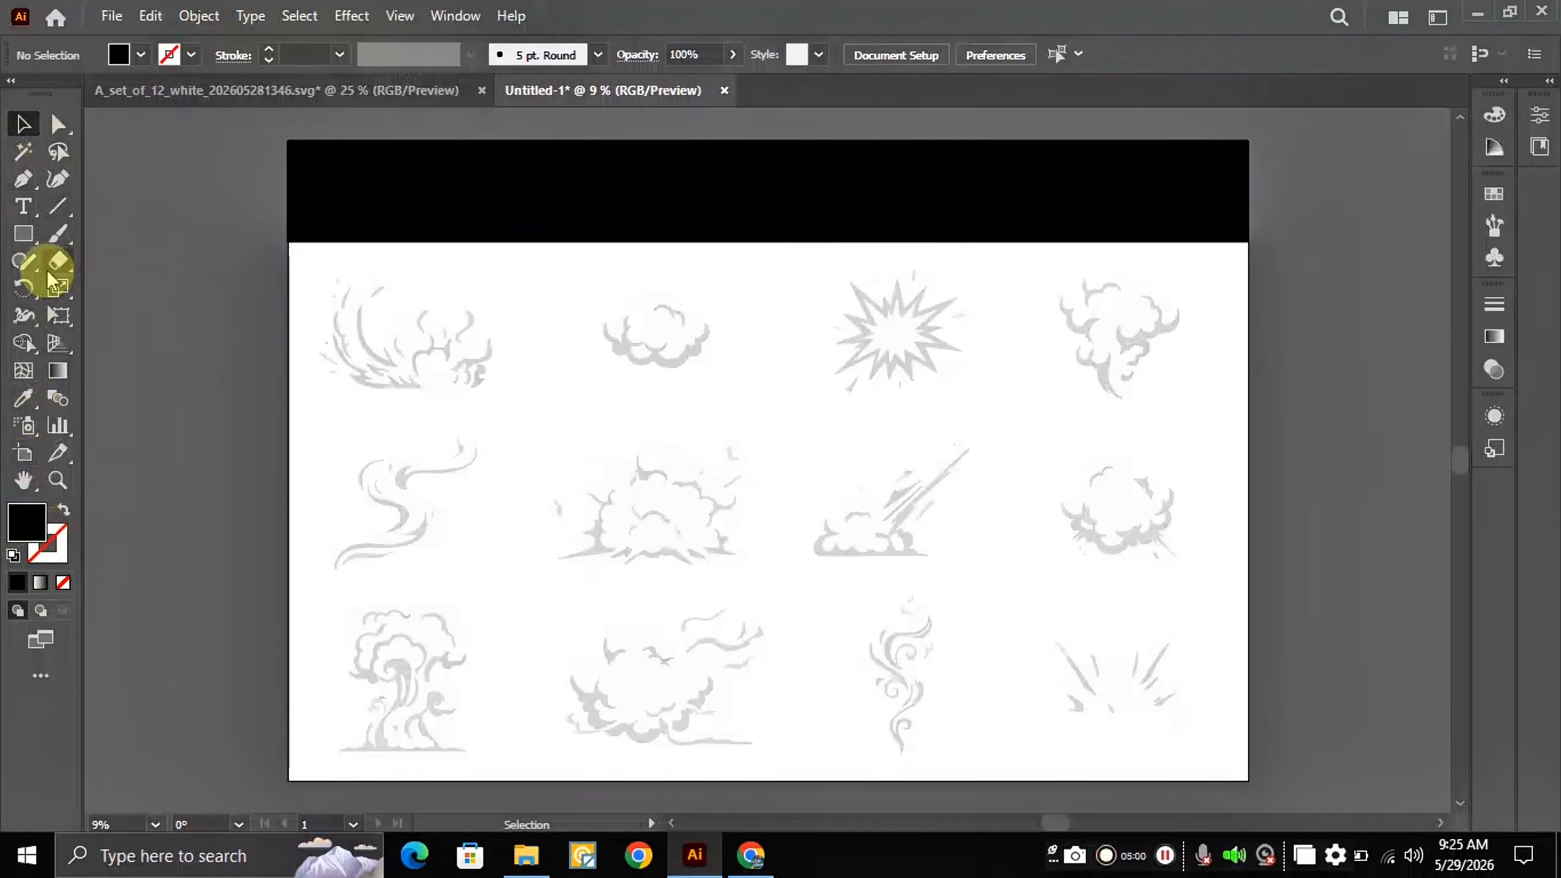
Step: Add the point text "Fire Gas" just below the black banner, replacing the placeholder text
{"action": "left_click", "coordinate": [22, 207]}
{"action": "left_click", "coordinate": [712, 273]}
{"action": "scroll", "coordinate": [729, 265], "scroll_direction": "up", "scroll_amount": 2}
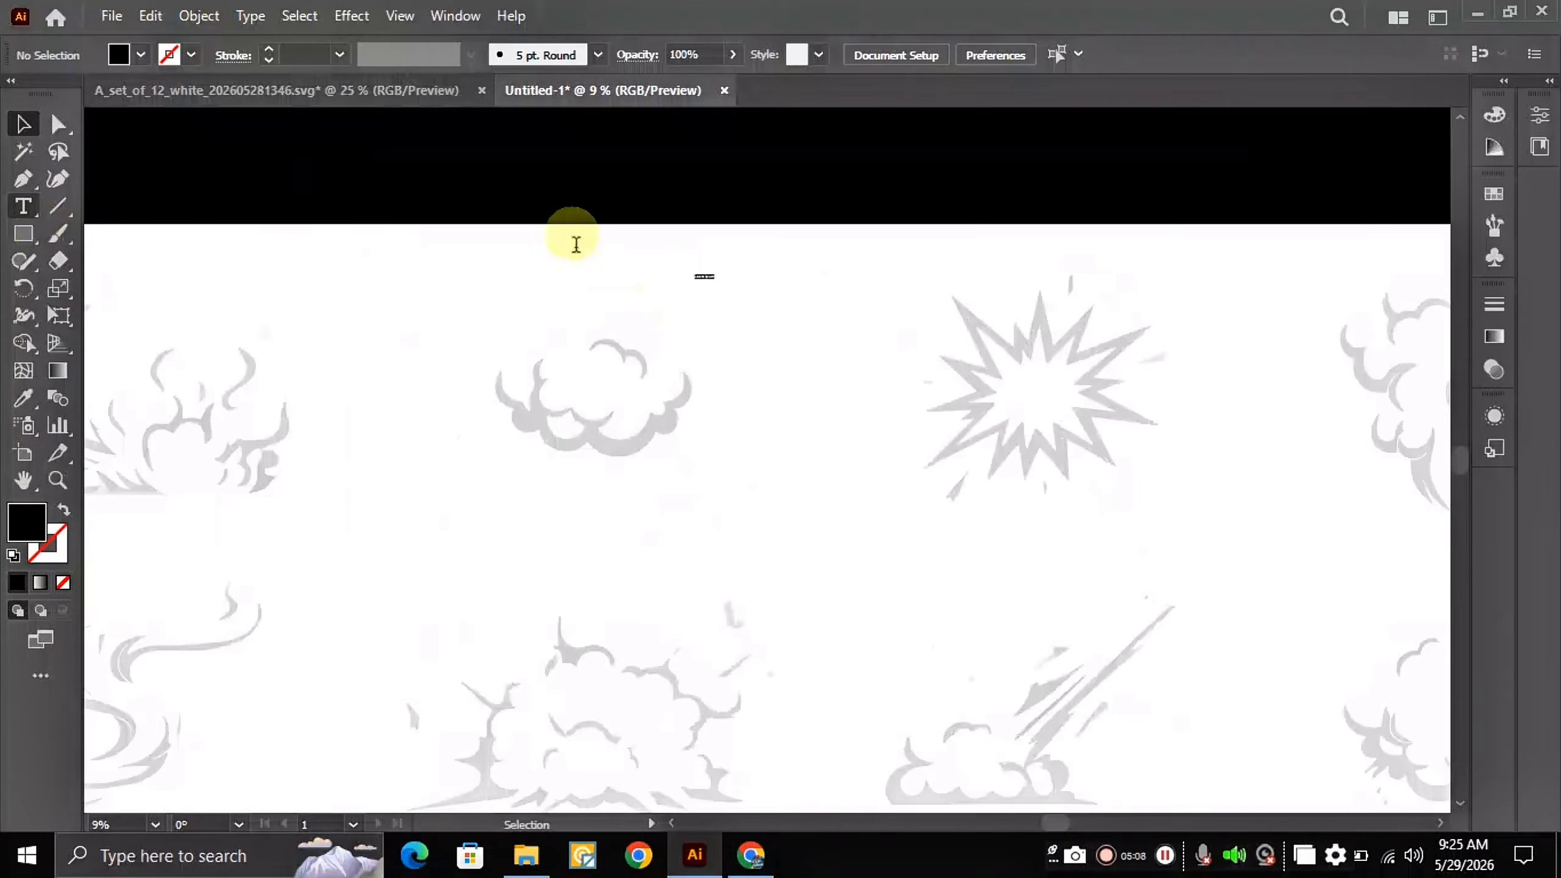
{"action": "scroll", "coordinate": [713, 272], "scroll_direction": "up", "scroll_amount": 2}
{"action": "scroll", "coordinate": [750, 338], "scroll_direction": "up", "scroll_amount": 7}
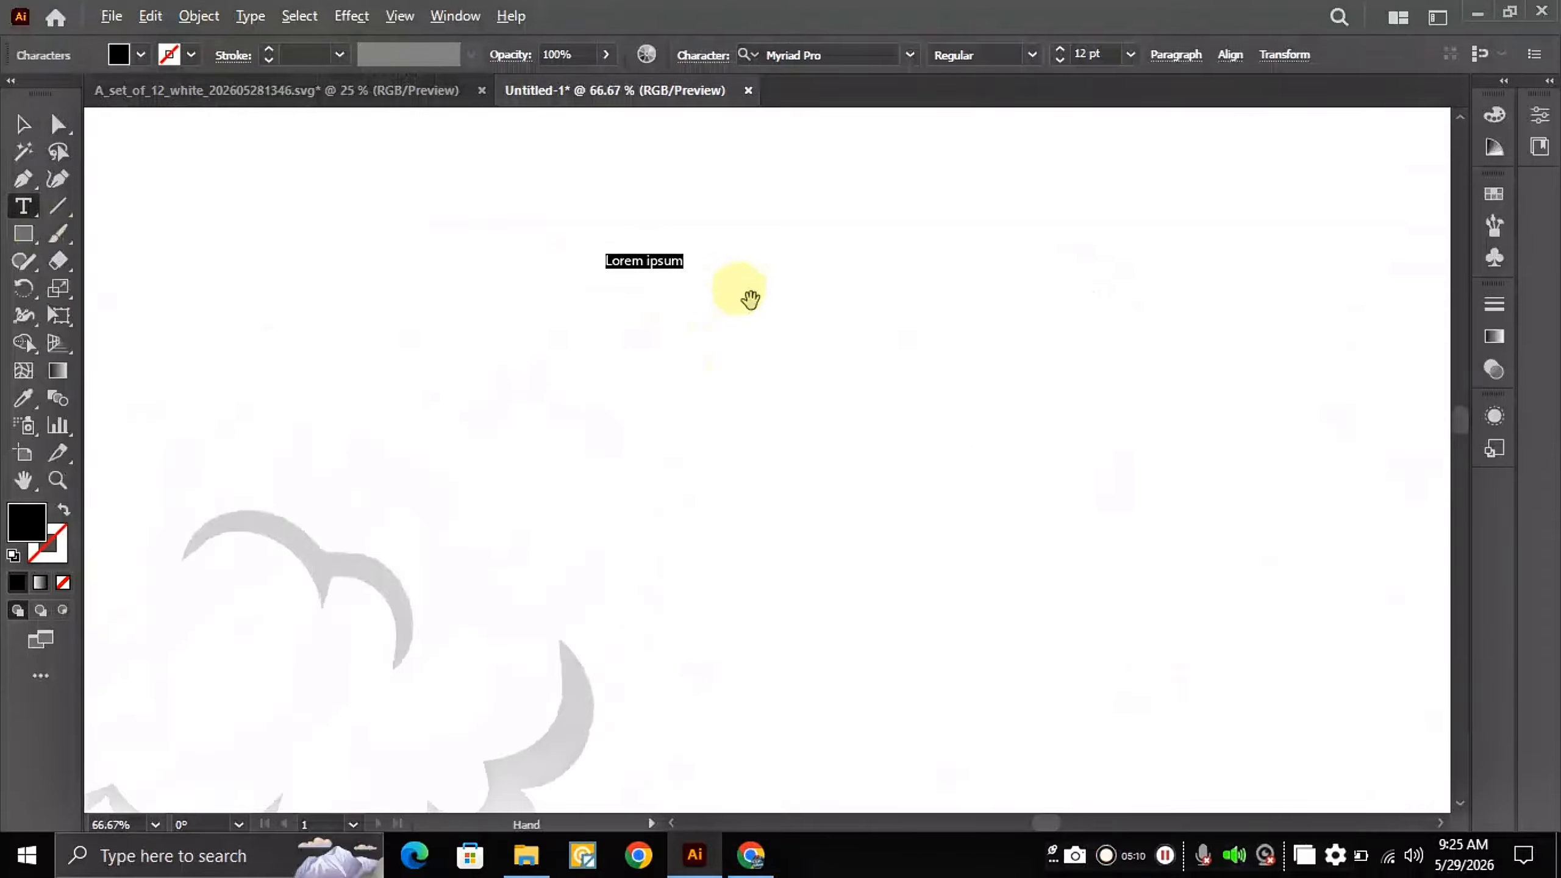
{"action": "key", "text": "BackSpace"}
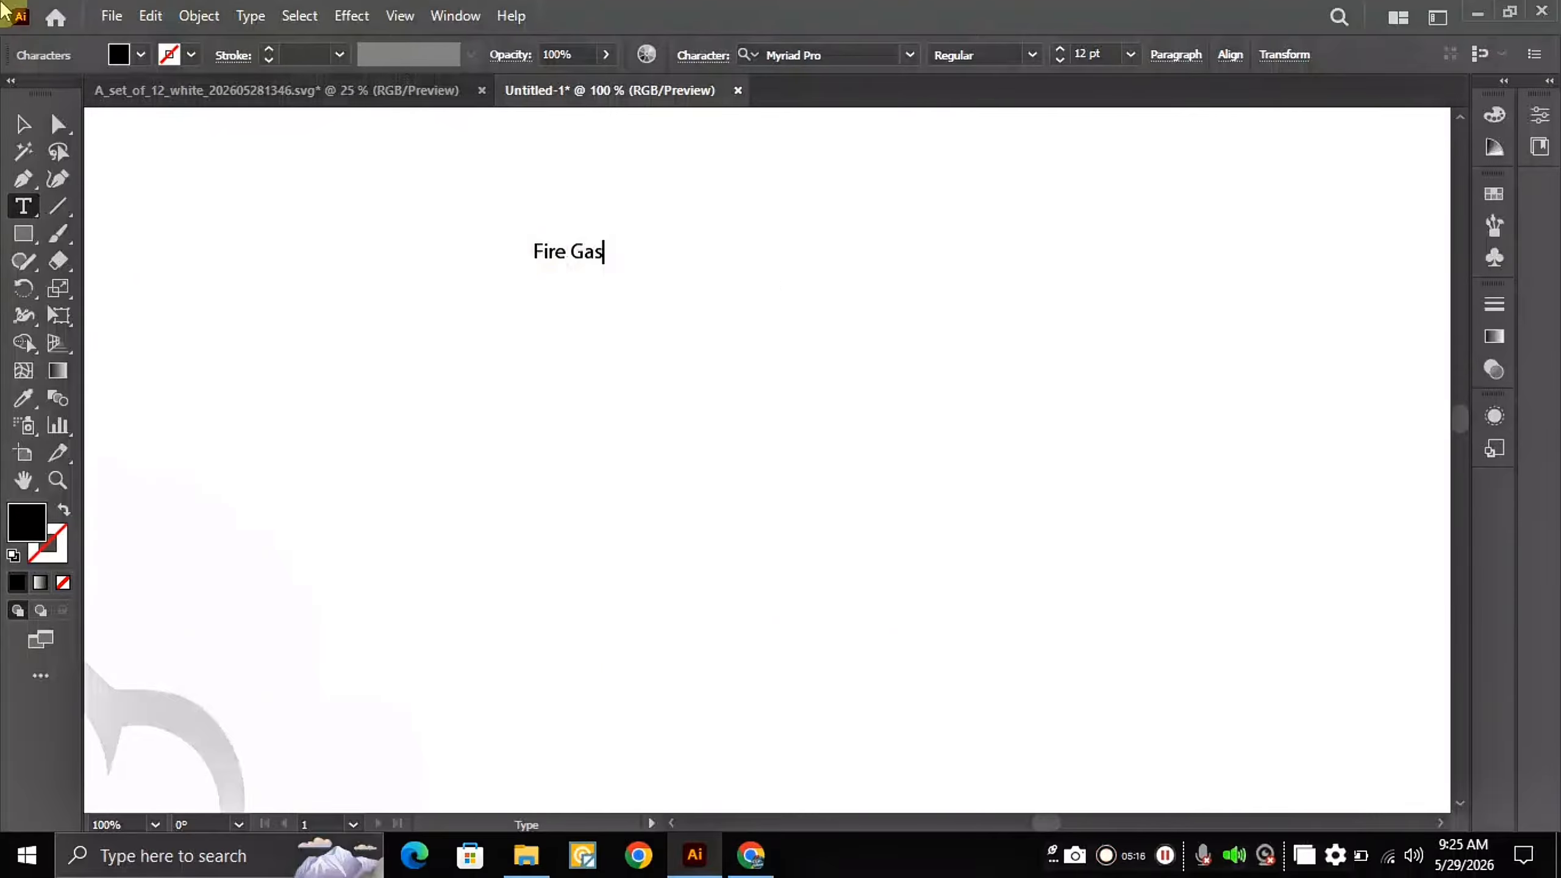
Step: Scale the "Fire Gas" text up to about 792 pt
{"action": "left_click", "coordinate": [23, 130]}
{"action": "left_click", "coordinate": [547, 253]}
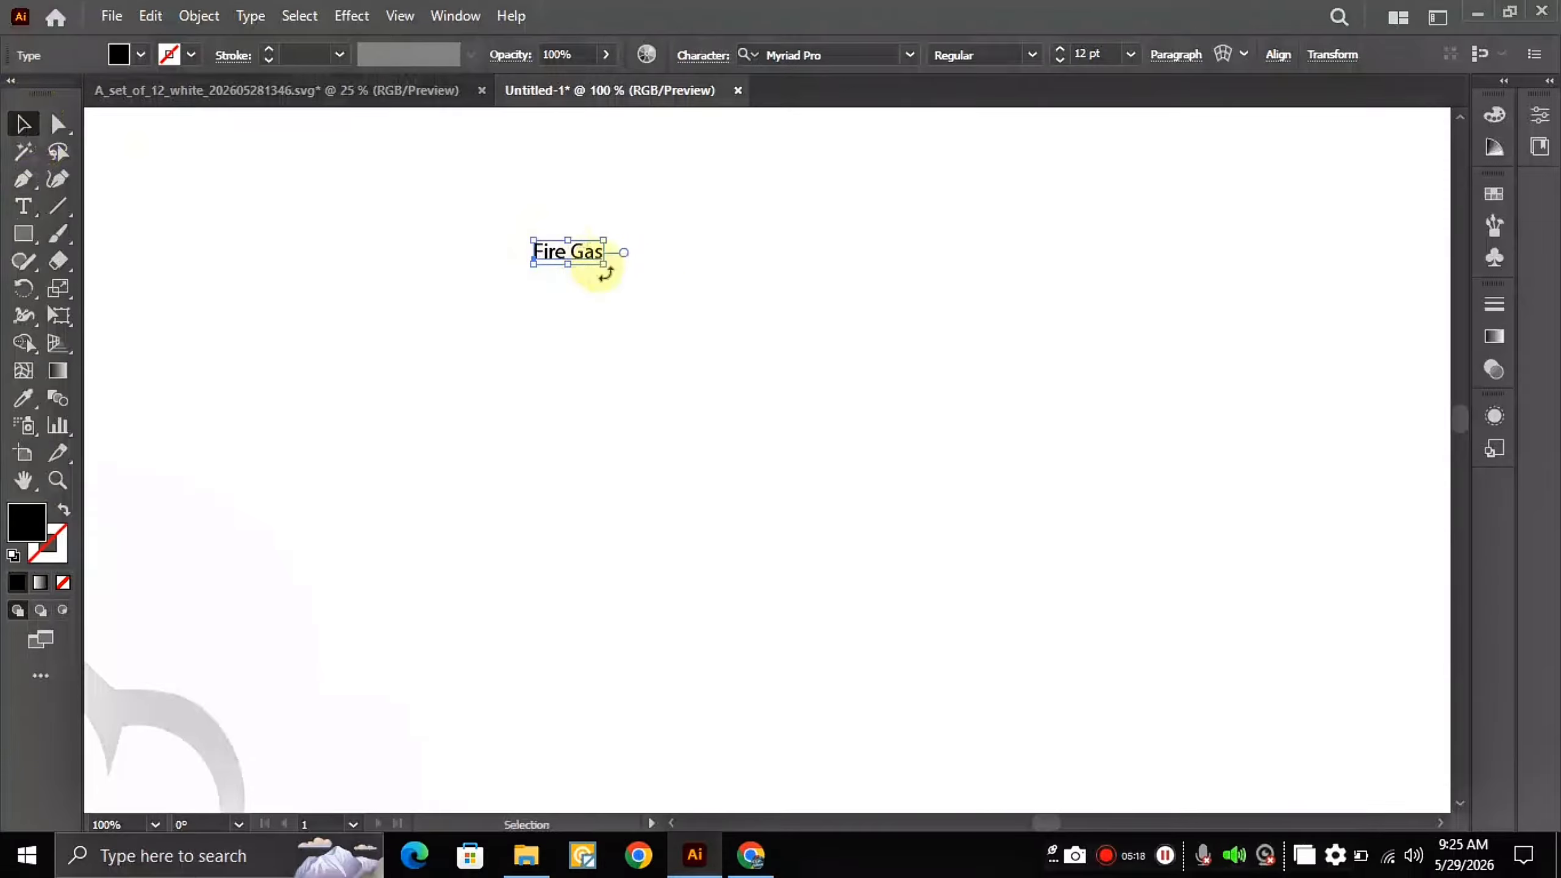
{"action": "left_click_drag", "start_coordinate": [604, 269], "coordinate": [1311, 474]}
{"action": "scroll", "coordinate": [876, 376], "scroll_direction": "down", "scroll_amount": 5}
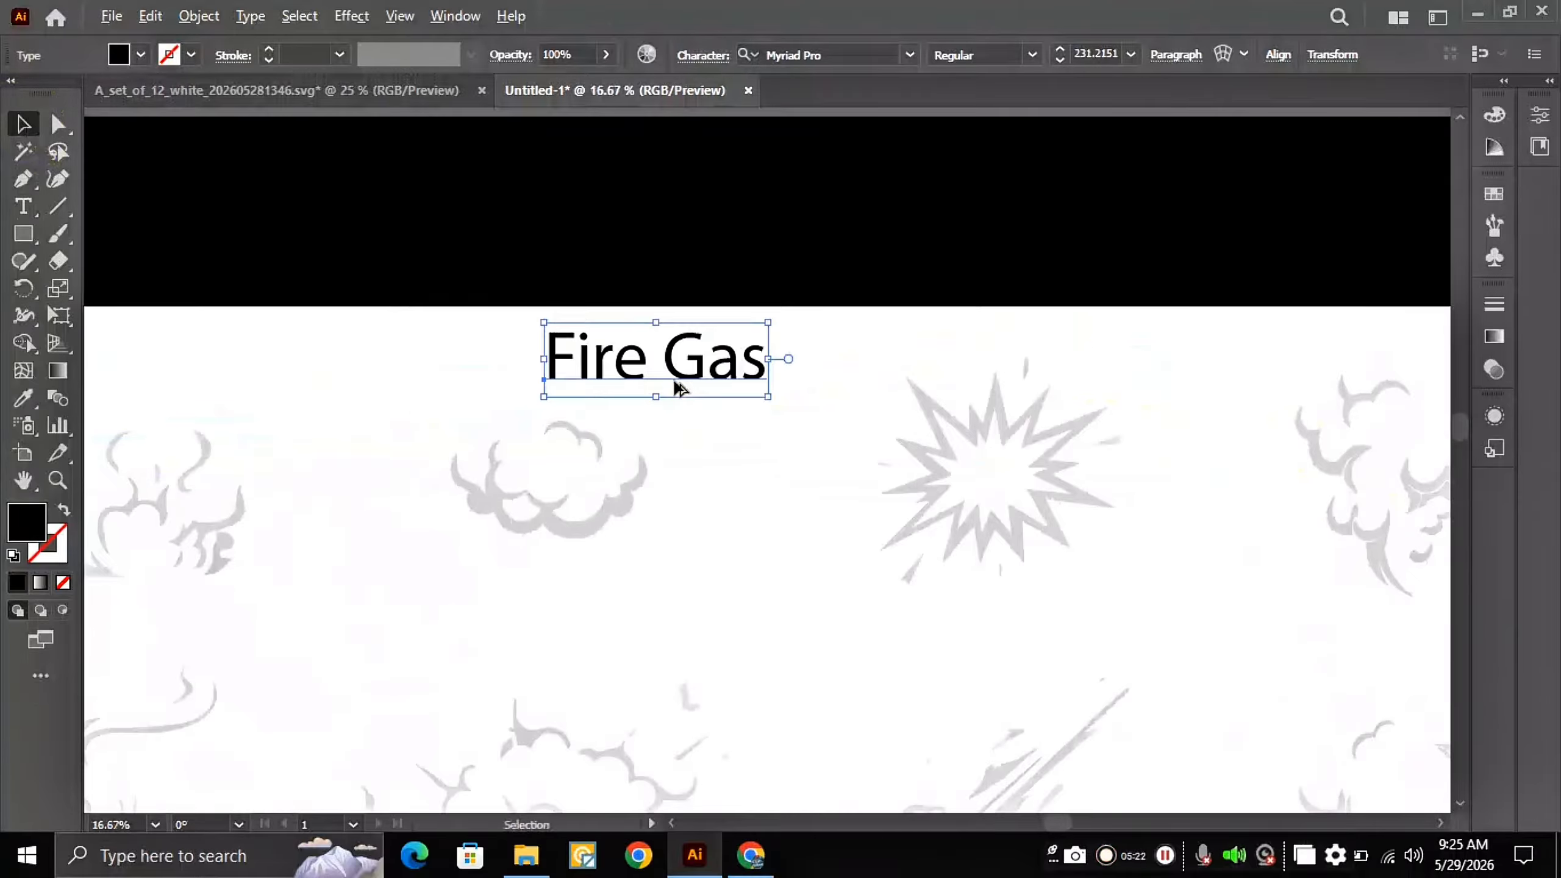
{"action": "left_click_drag", "start_coordinate": [772, 396], "coordinate": [1035, 516]}
{"action": "scroll", "coordinate": [805, 455], "scroll_direction": "down", "scroll_amount": 2}
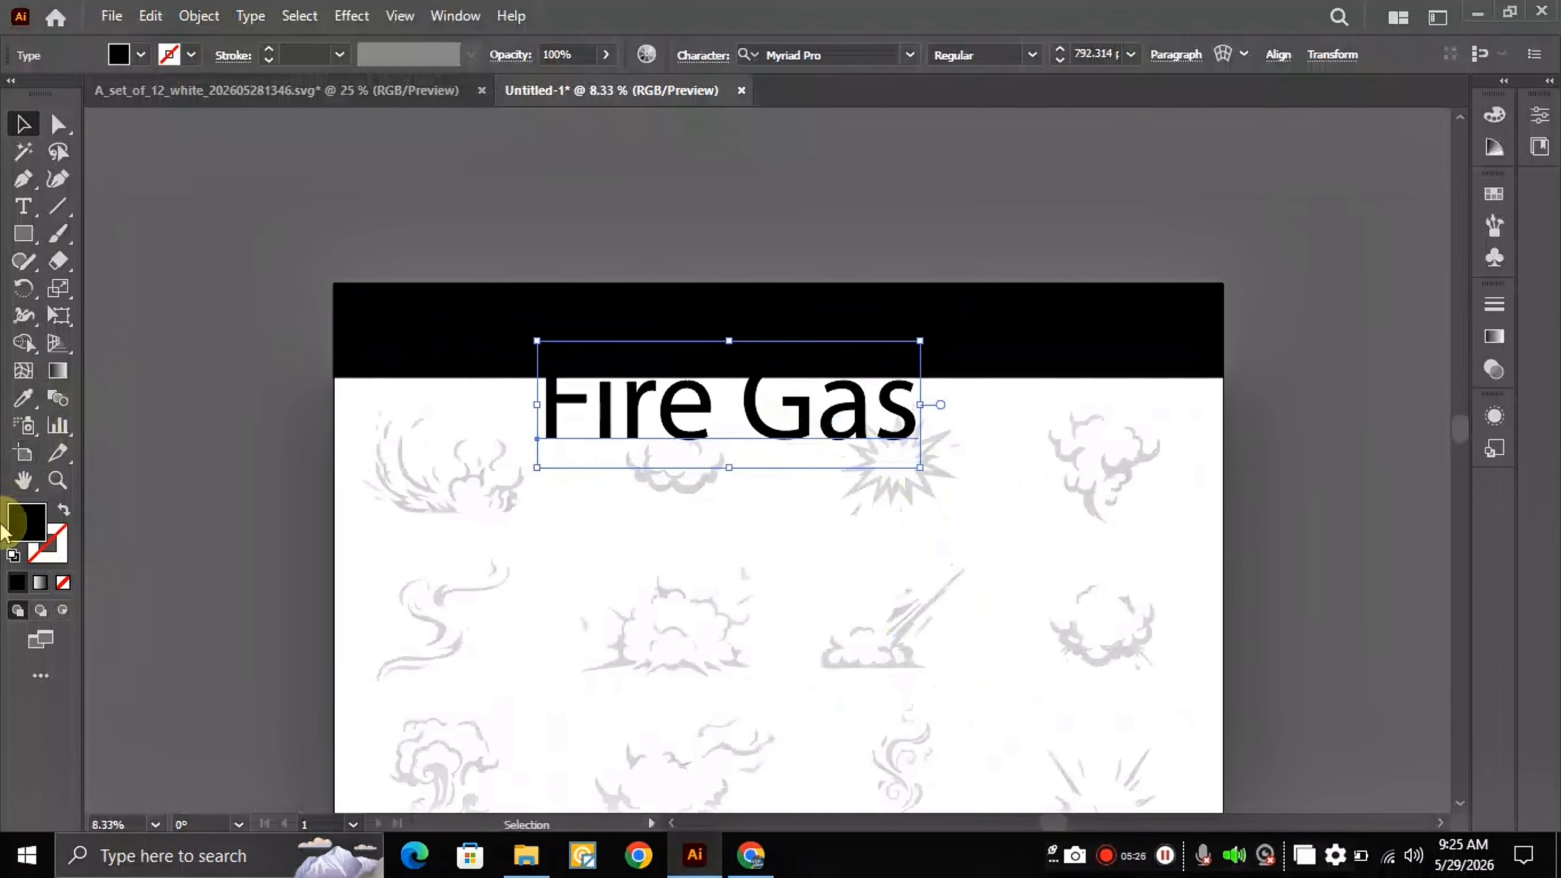
Step: Fill the "Fire Gas" text with the near-white color F9F9F9
{"action": "double_click", "coordinate": [25, 529]}
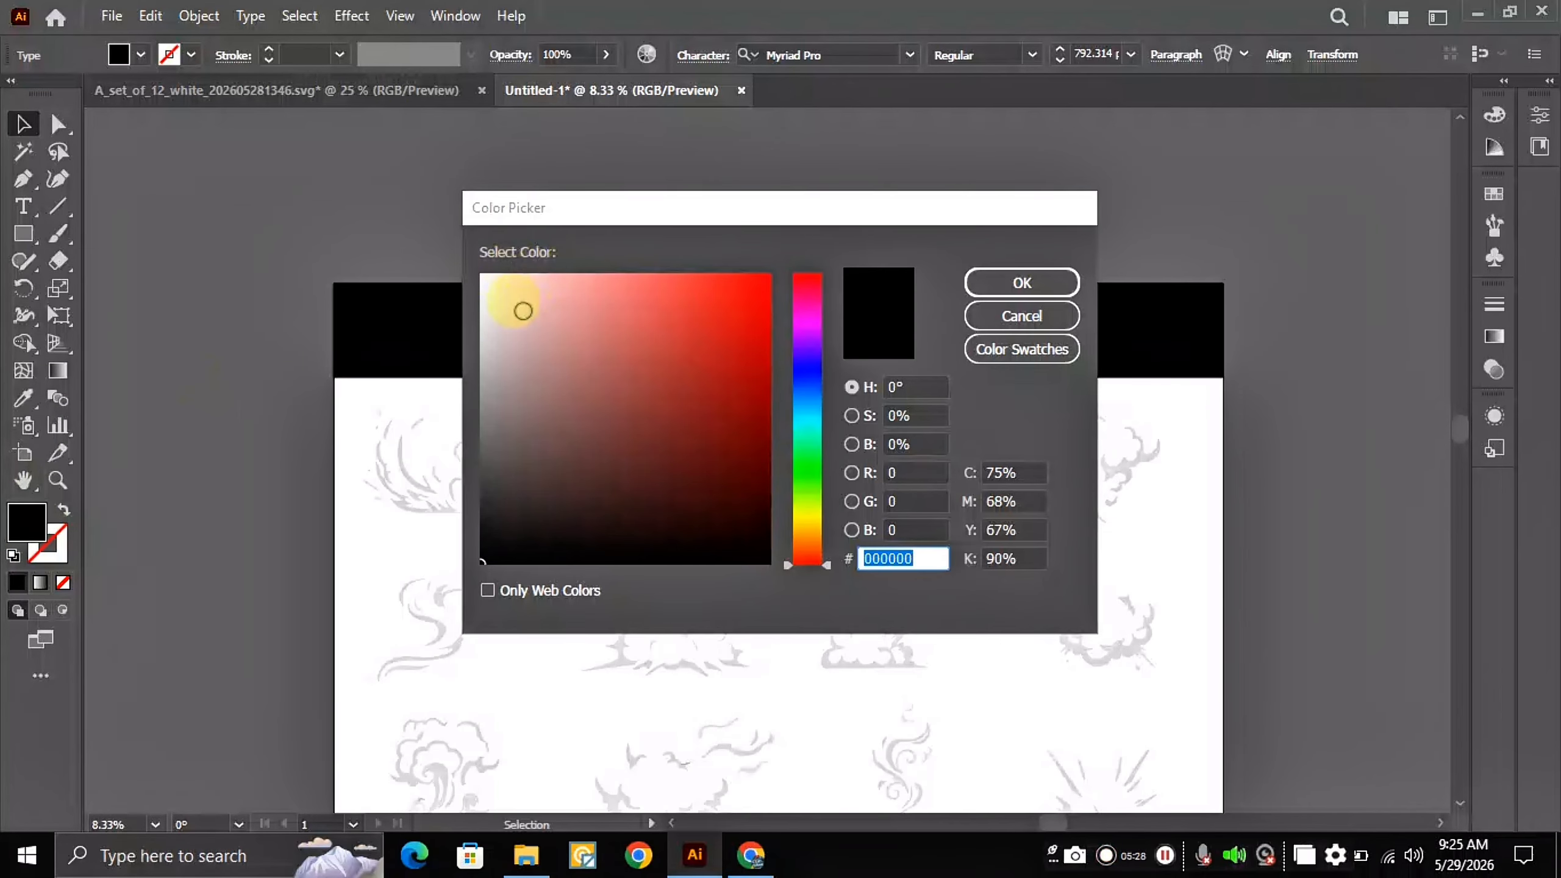
{"action": "left_click_drag", "start_coordinate": [523, 307], "coordinate": [472, 278]}
{"action": "left_click", "coordinate": [1029, 287]}
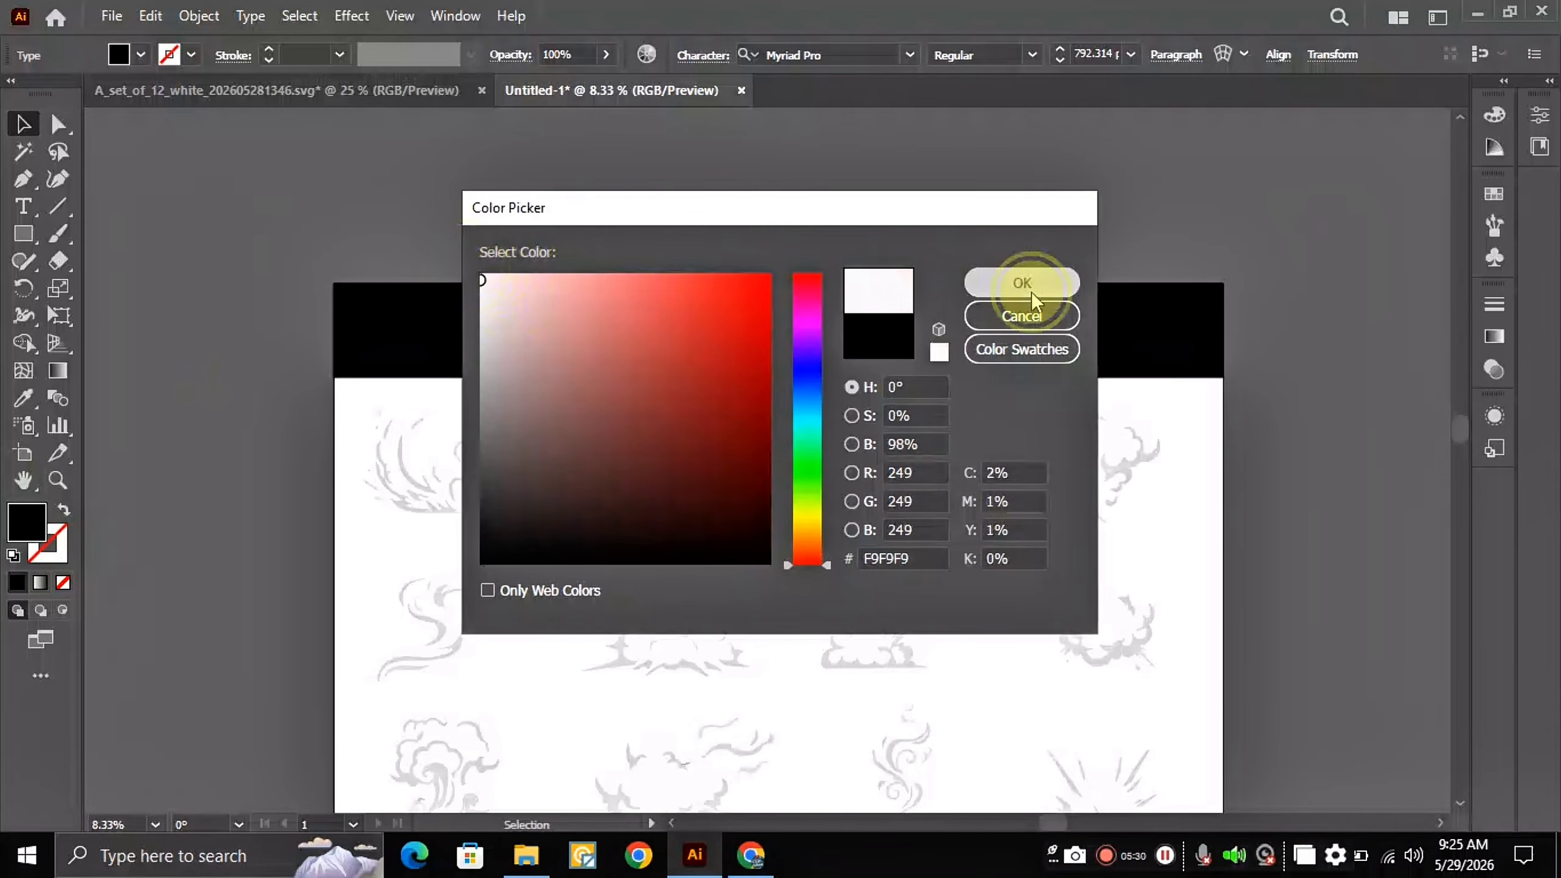
Step: Move the "Fire Gas" title onto the black banner and scale it down to about 590 pt so it fits
{"action": "left_click_drag", "start_coordinate": [756, 407], "coordinate": [799, 325]}
{"action": "left_click_drag", "start_coordinate": [963, 388], "coordinate": [914, 372]}
{"action": "mouse_move", "coordinate": [786, 332]}
{"action": "left_mouse_down"}
{"action": "mouse_move", "coordinate": [818, 336]}
{"action": "mouse_move", "coordinate": [788, 334]}
{"action": "left_mouse_up"}
Step: Change the title's font to Elephant
{"action": "left_click", "coordinate": [902, 56]}
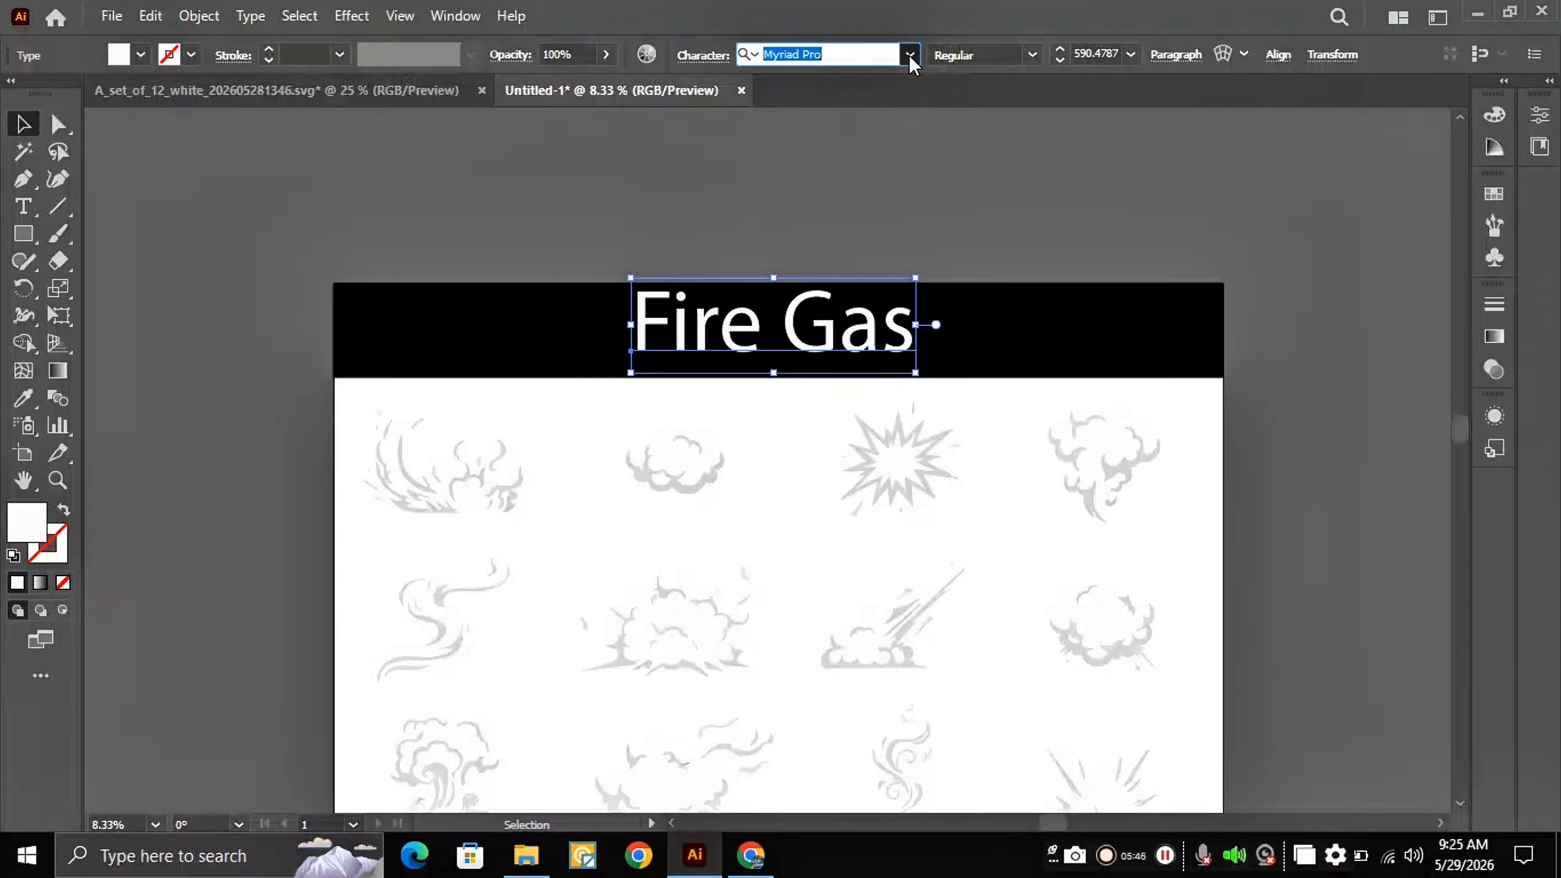
{"action": "left_click", "coordinate": [909, 55]}
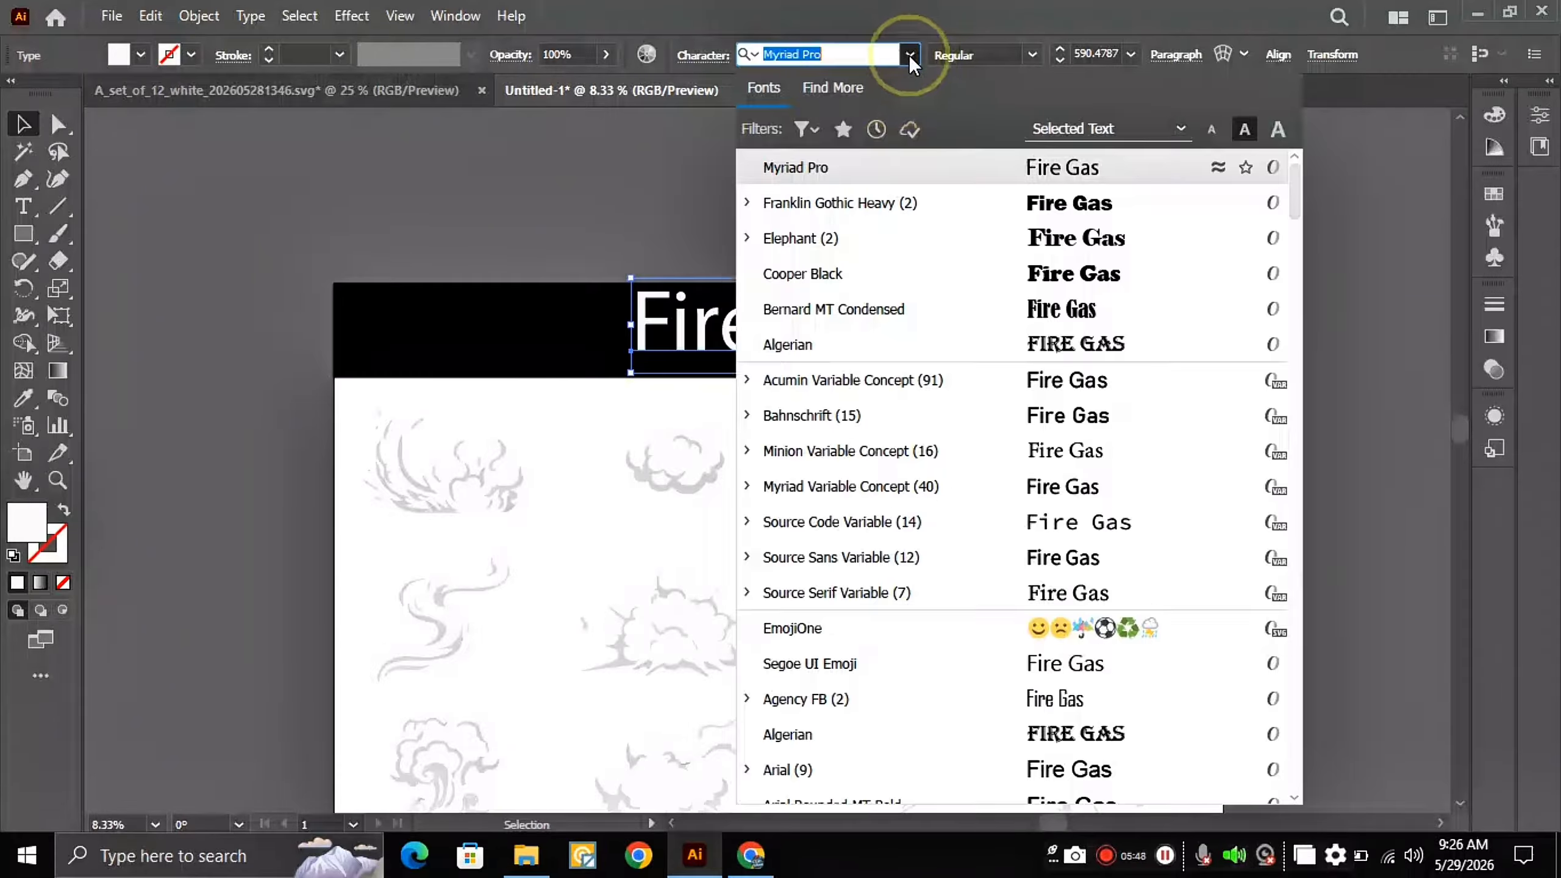
{"action": "left_click", "coordinate": [1070, 242]}
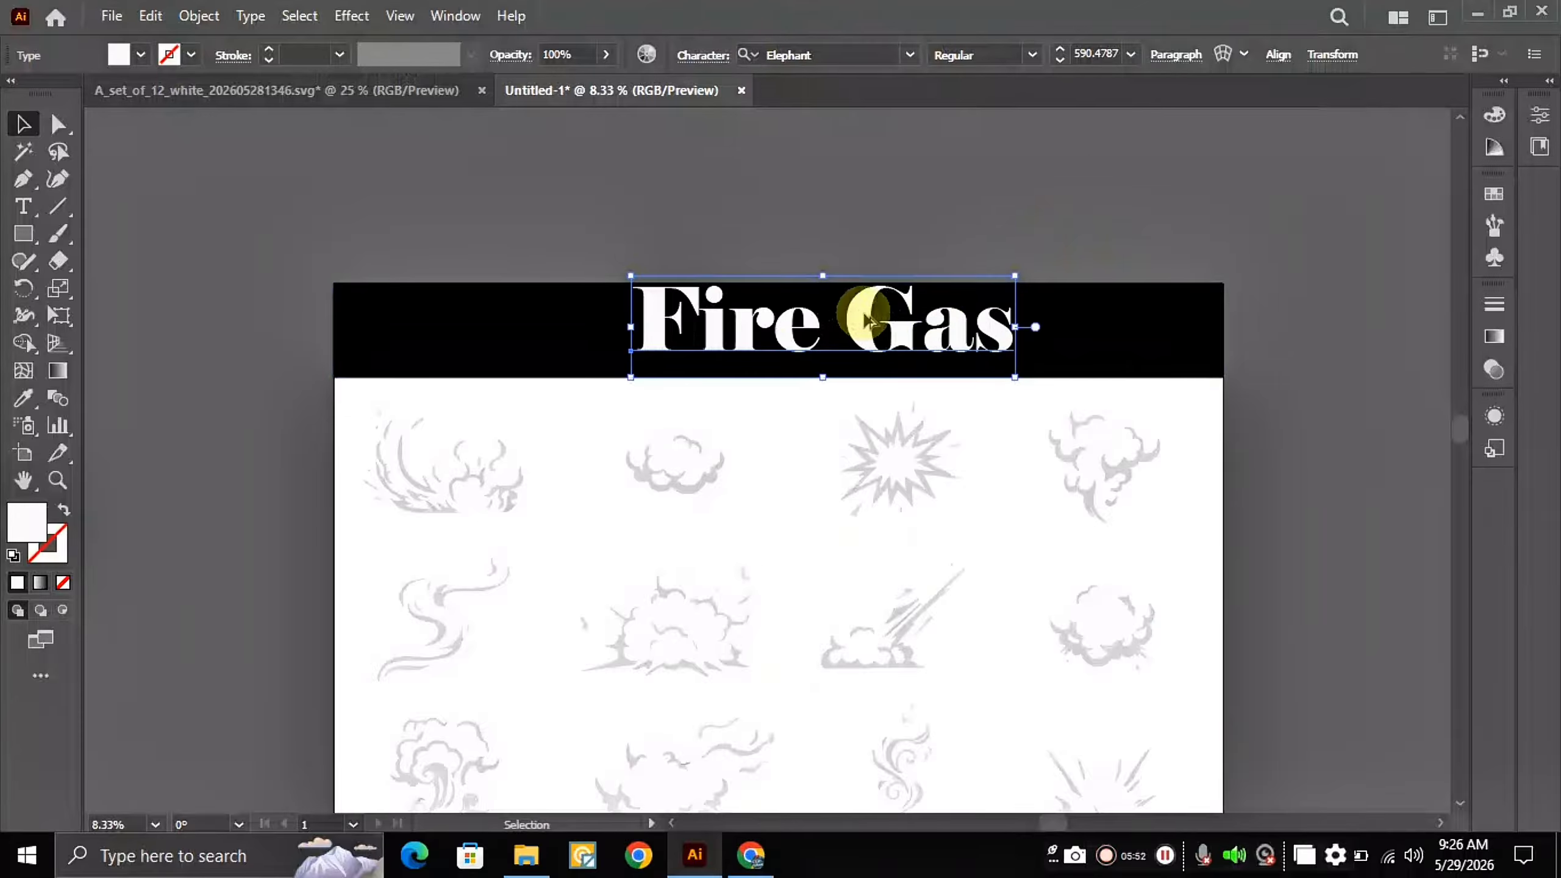
Step: Nudge the title slightly down within the banner, center it horizontally on the artboard, and deselect it
{"action": "scroll", "coordinate": [866, 320], "scroll_direction": "up", "scroll_amount": 2}
{"action": "left_click_drag", "start_coordinate": [867, 320], "coordinate": [869, 332]}
{"action": "scroll", "coordinate": [863, 333], "scroll_direction": "down", "scroll_amount": 3}
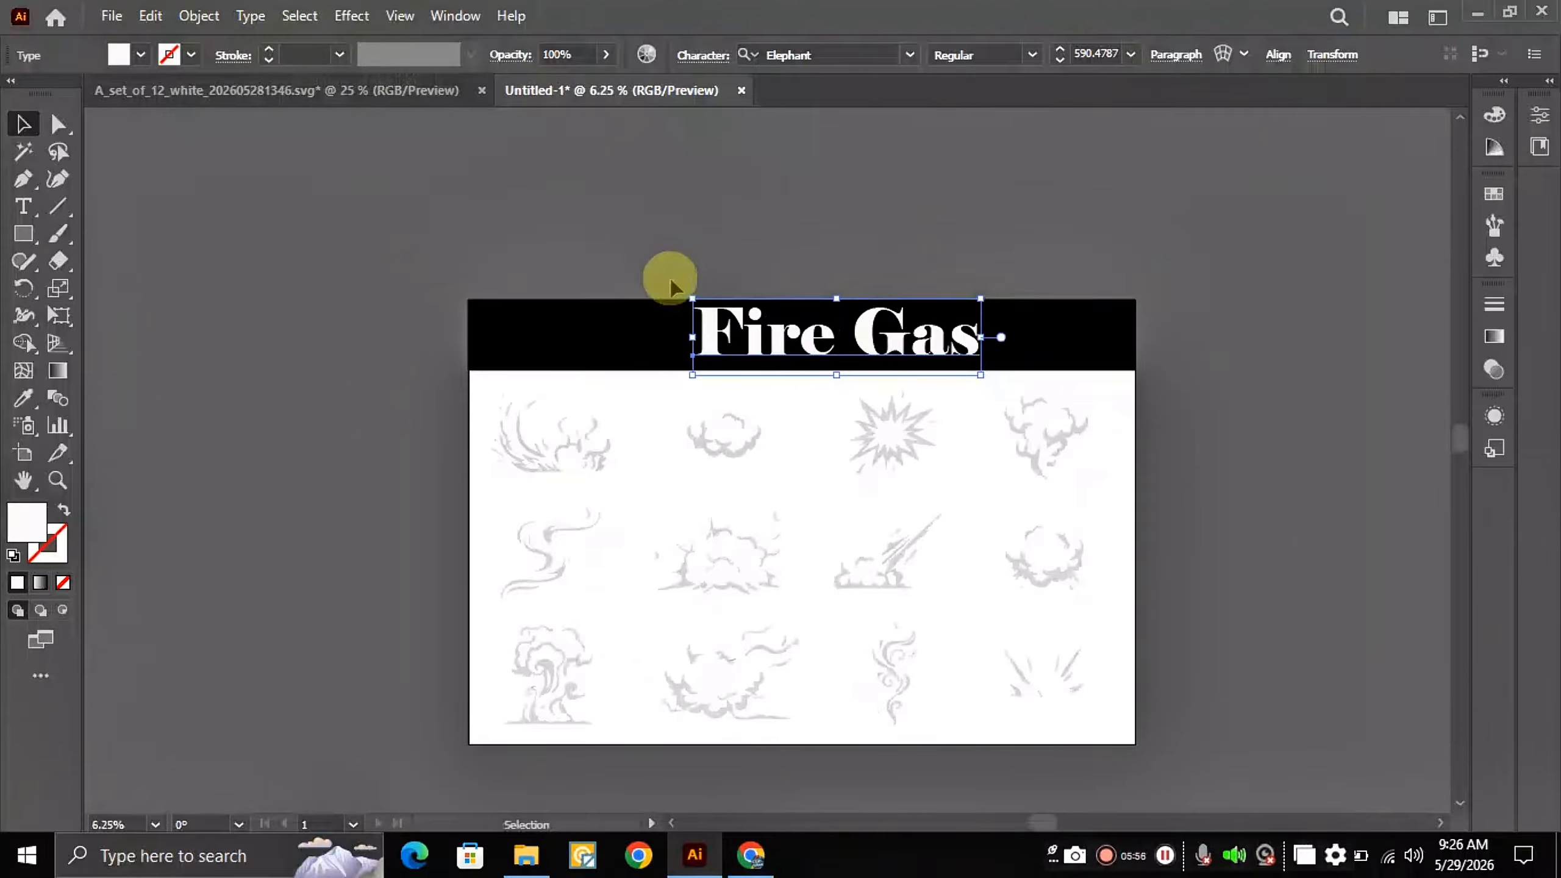
{"action": "left_click", "coordinate": [1277, 55]}
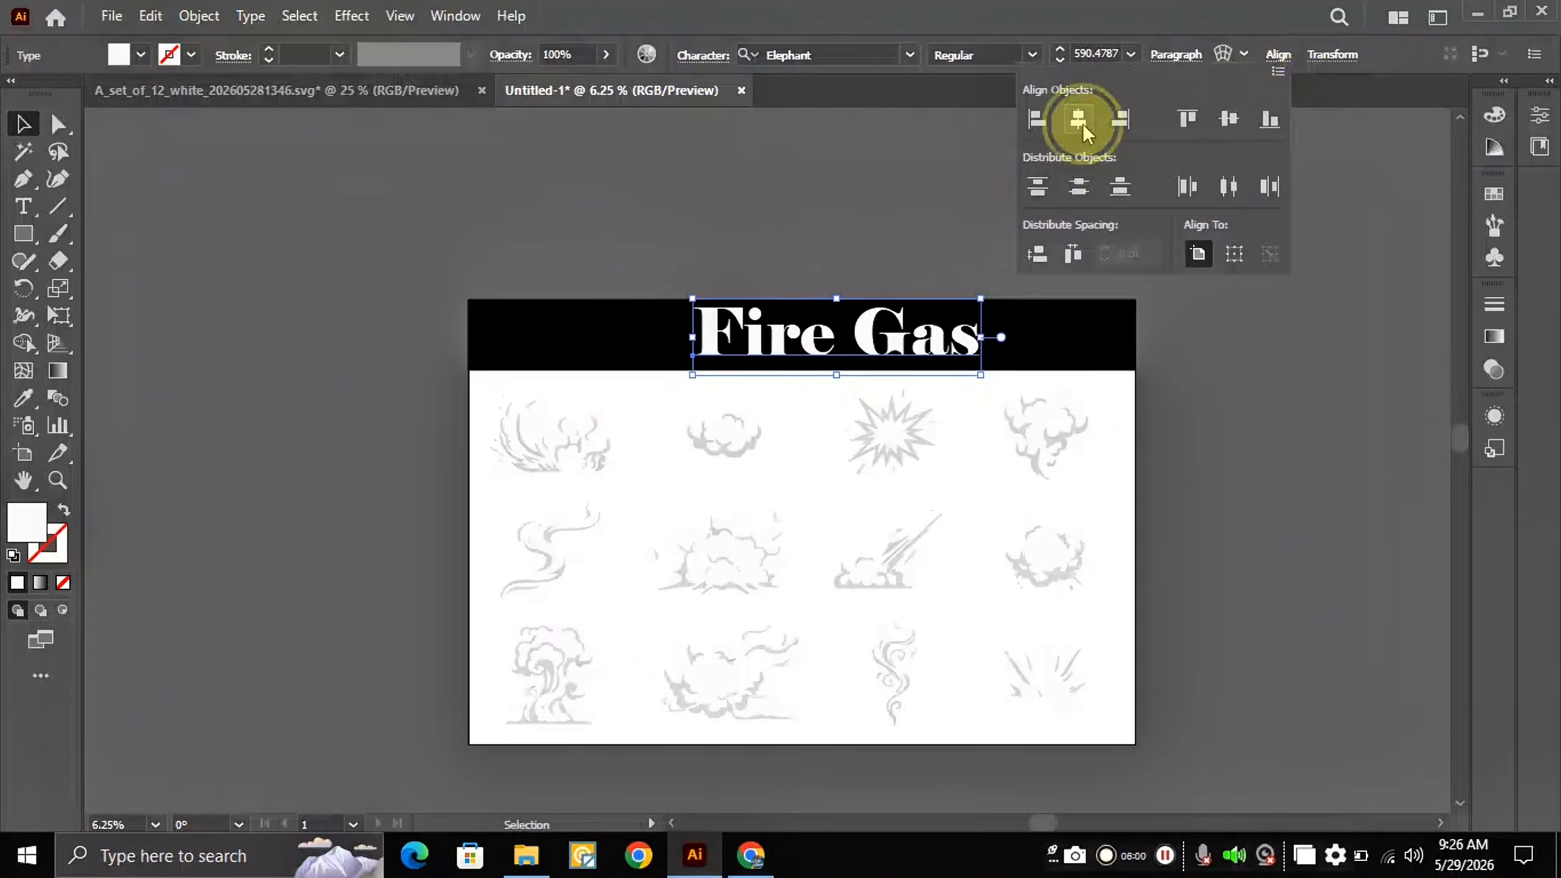
{"action": "left_click", "coordinate": [1079, 119]}
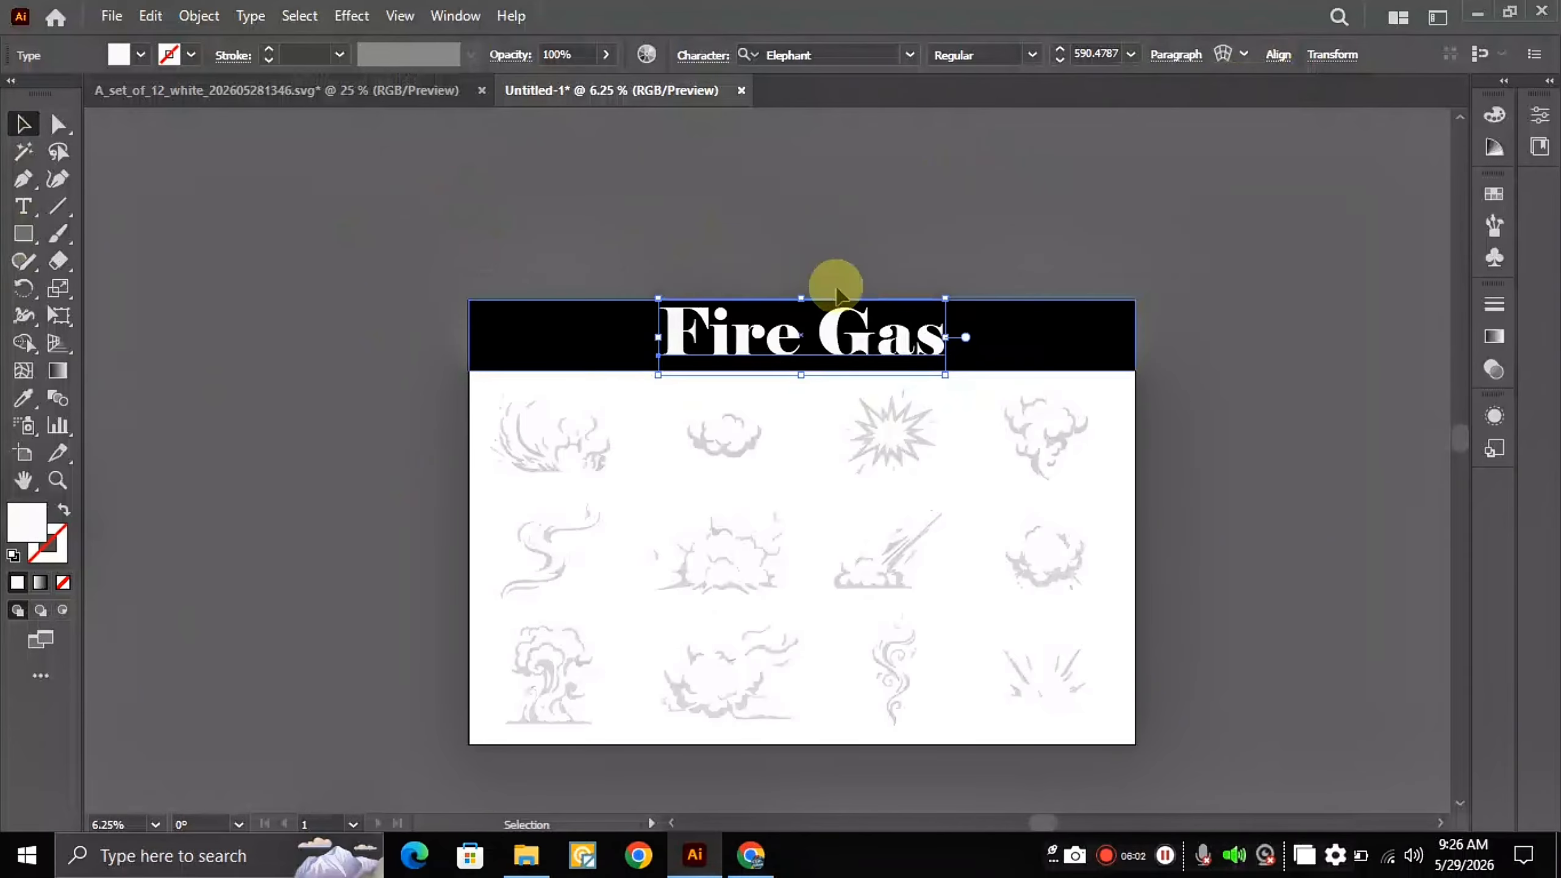
{"action": "scroll", "coordinate": [809, 532], "scroll_direction": "down", "scroll_amount": 2}
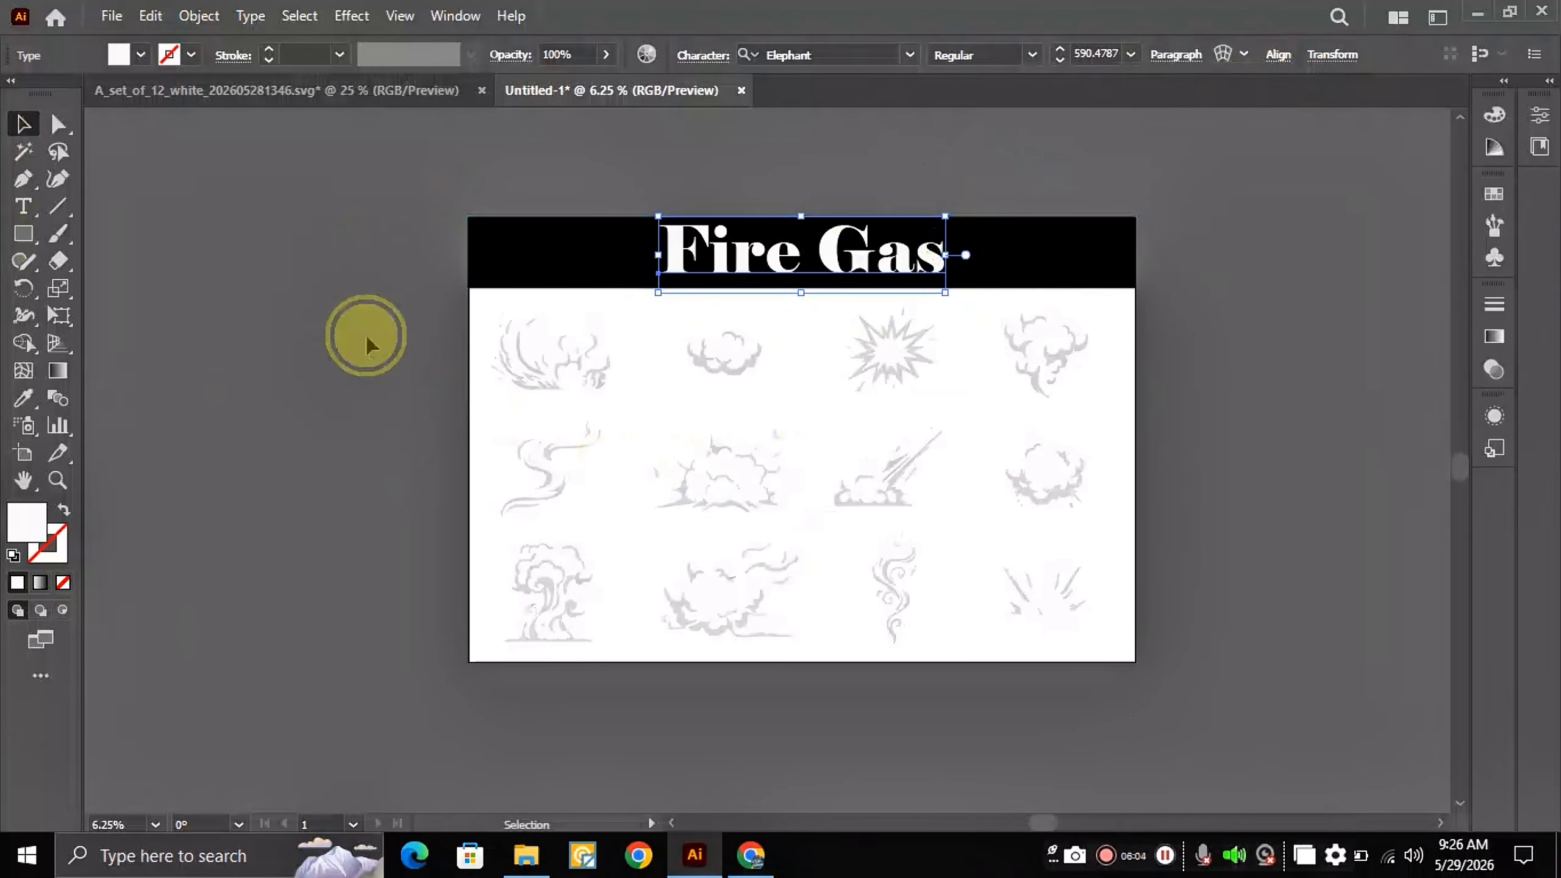
{"action": "left_click", "coordinate": [366, 337]}
Step: Inspect the white effects and the banner over the transparency grid, showing the grid and hiding it again
{"action": "key", "text": "ctrl+shift+d"}
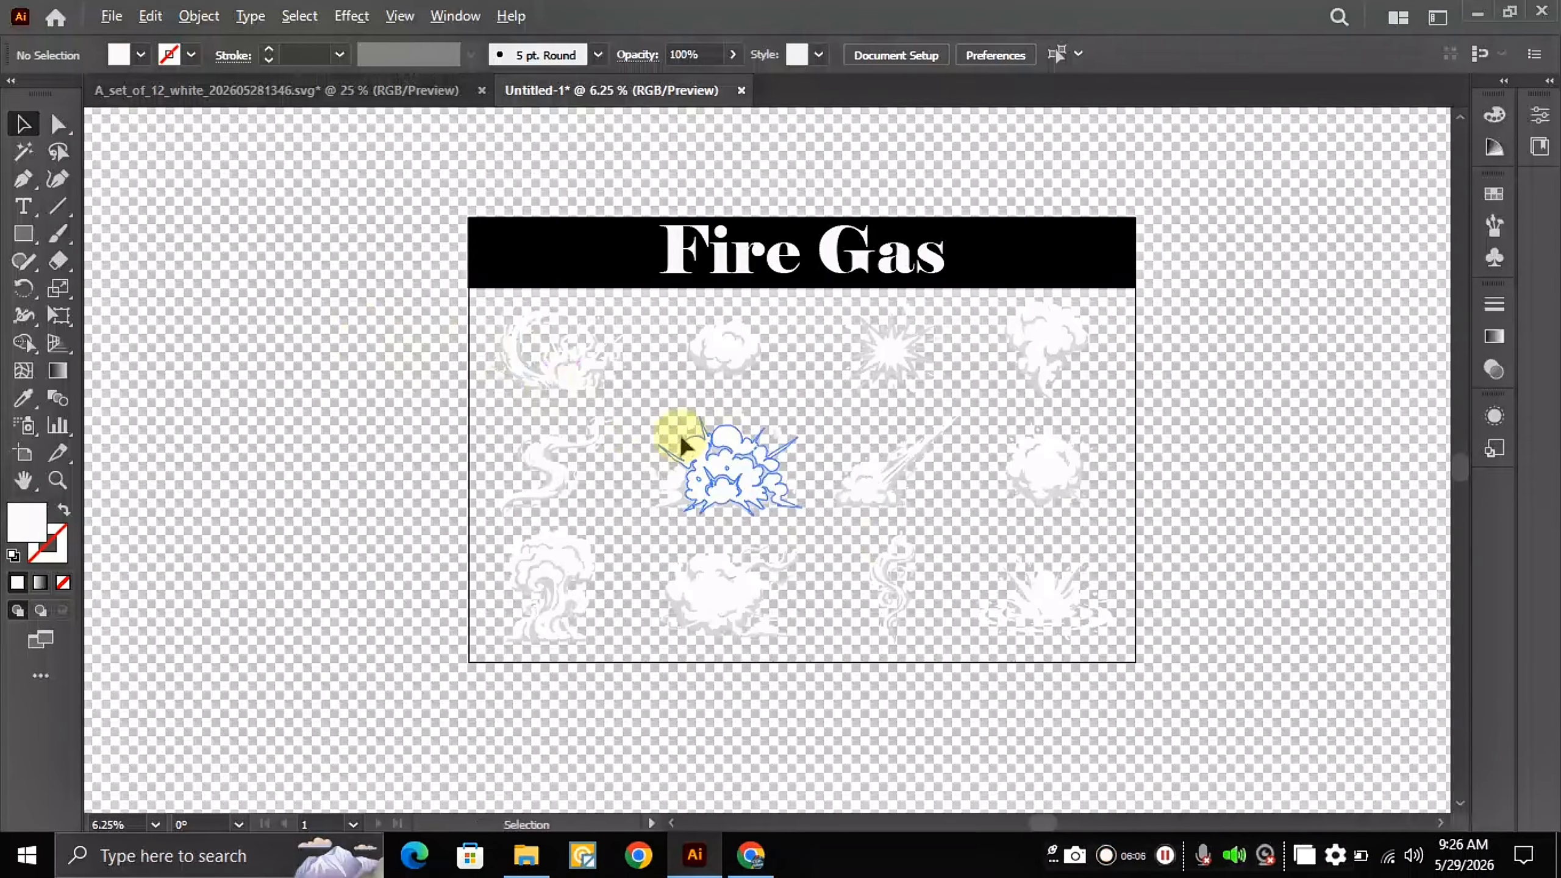
{"action": "scroll", "coordinate": [683, 439], "scroll_direction": "up", "scroll_amount": 4}
{"action": "scroll", "coordinate": [678, 394], "scroll_direction": "down", "scroll_amount": 3}
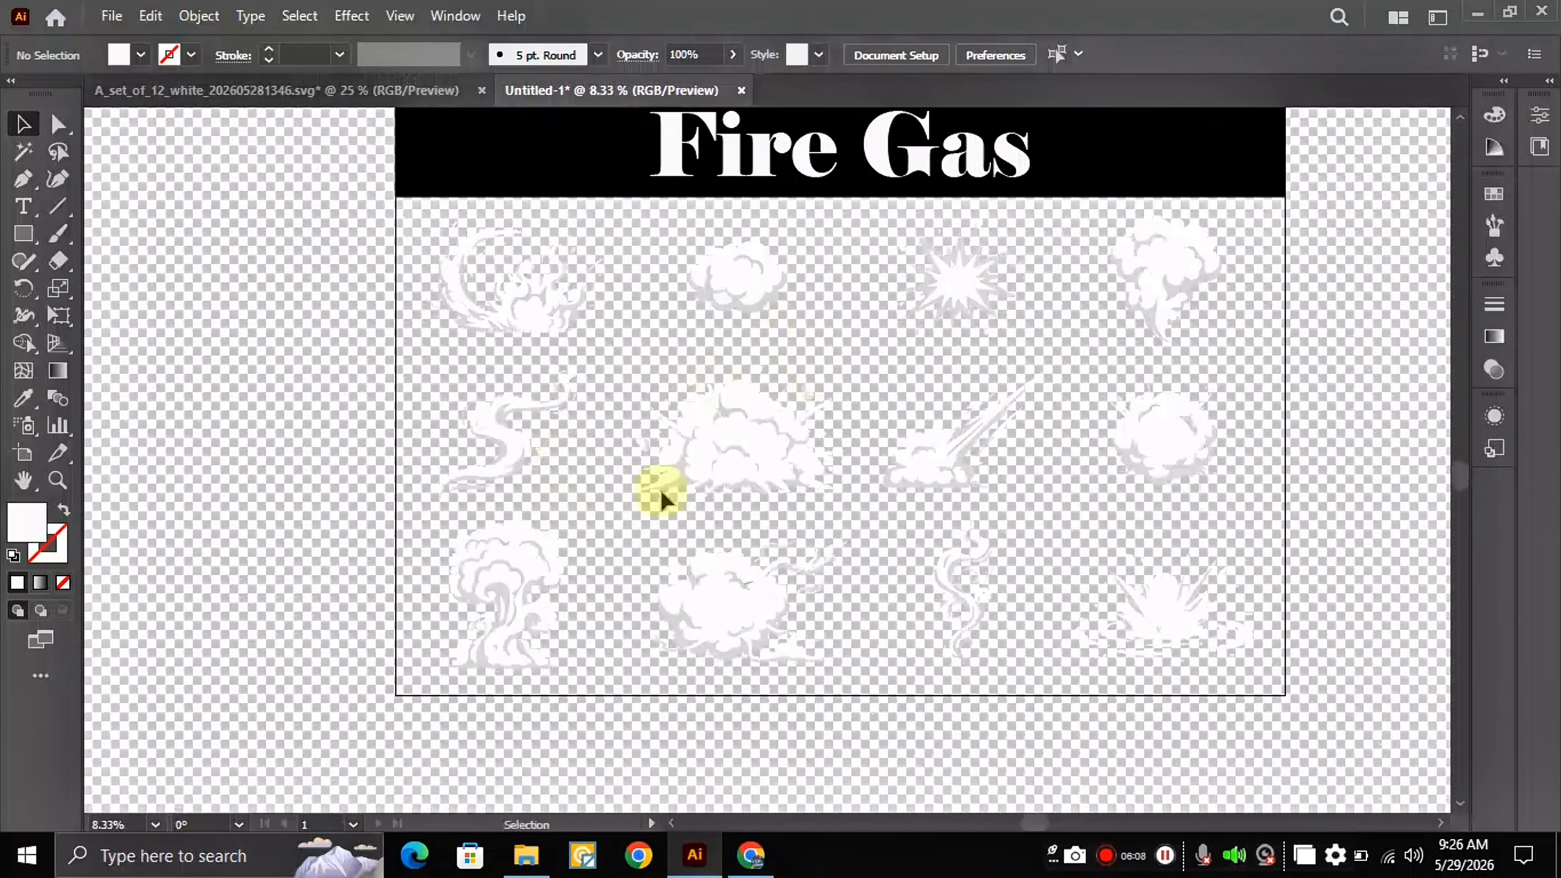
{"action": "scroll", "coordinate": [639, 357], "scroll_direction": "down", "scroll_amount": 2}
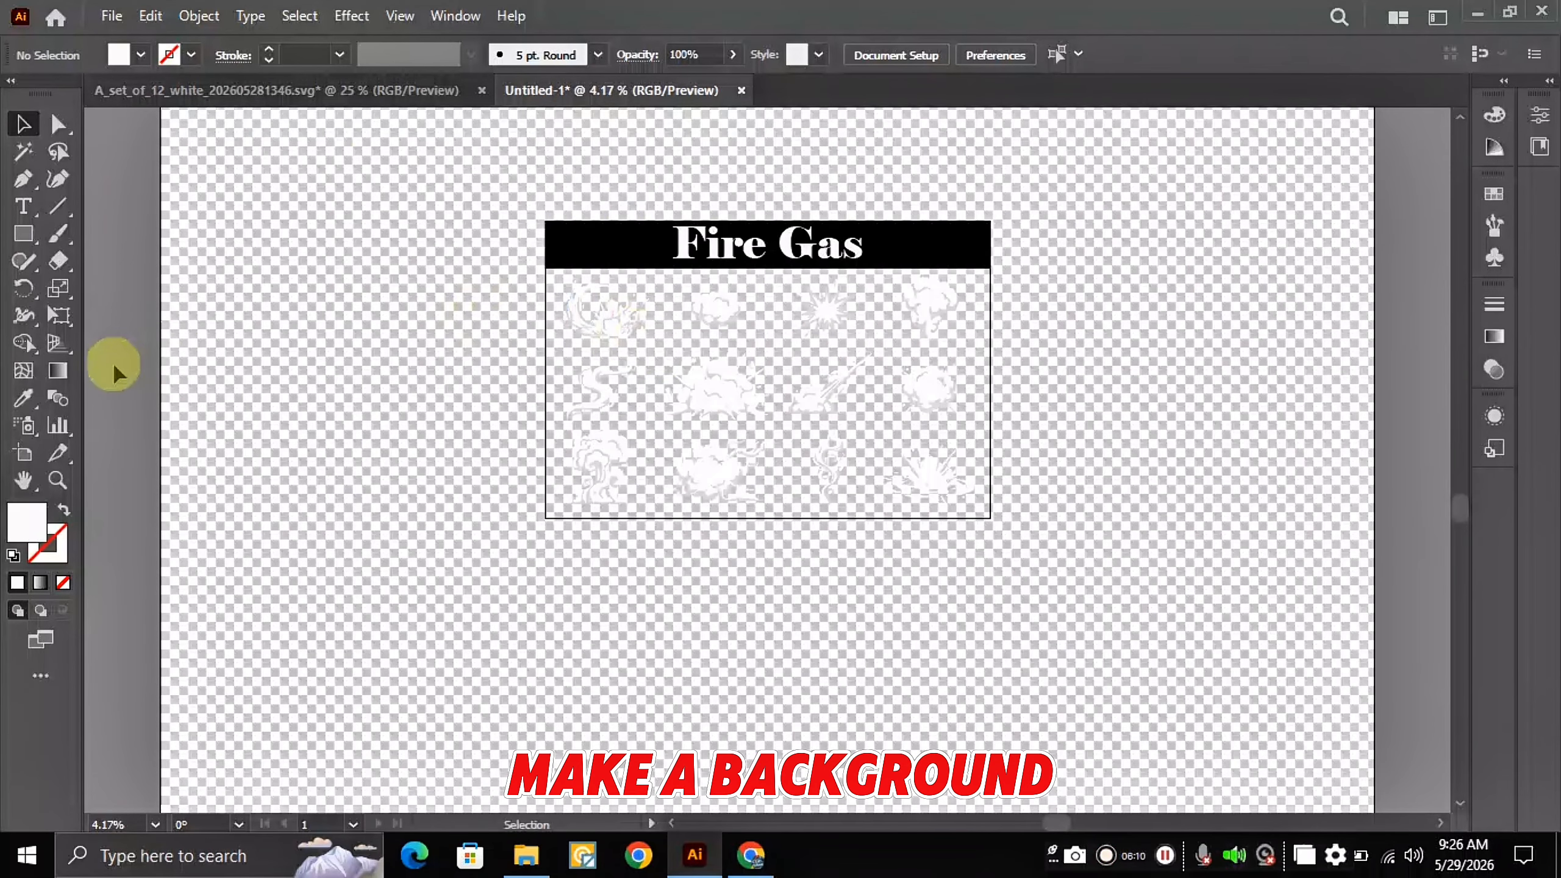
{"action": "key", "text": "ctrl+shift+d"}
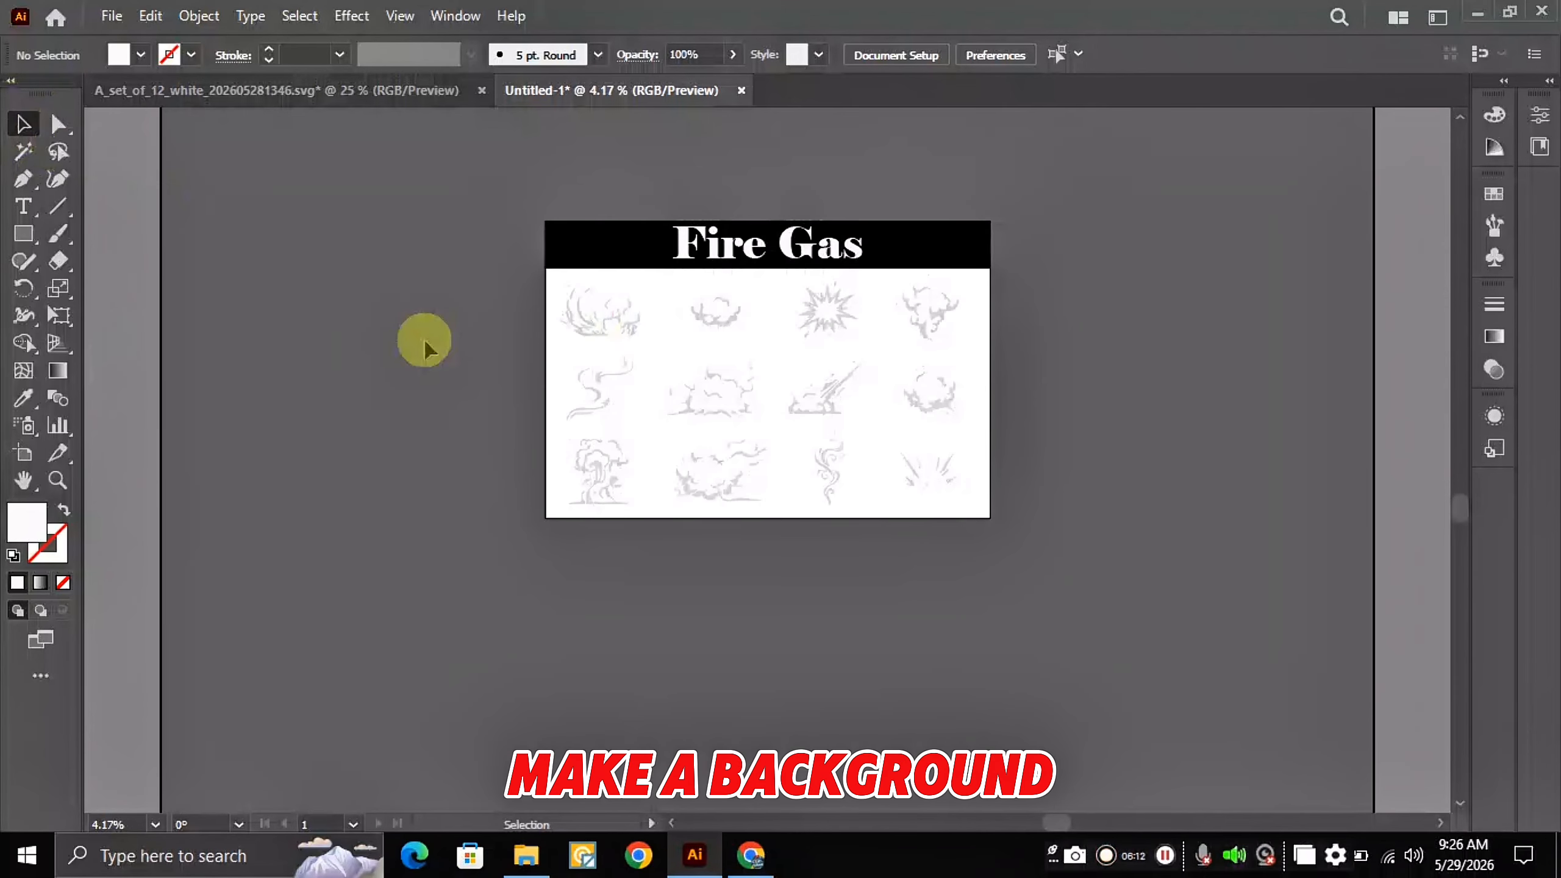
Step: Create a 6000 x 4000 pt rectangle and center it horizontally and vertically on the artboard
{"action": "left_click", "coordinate": [30, 244]}
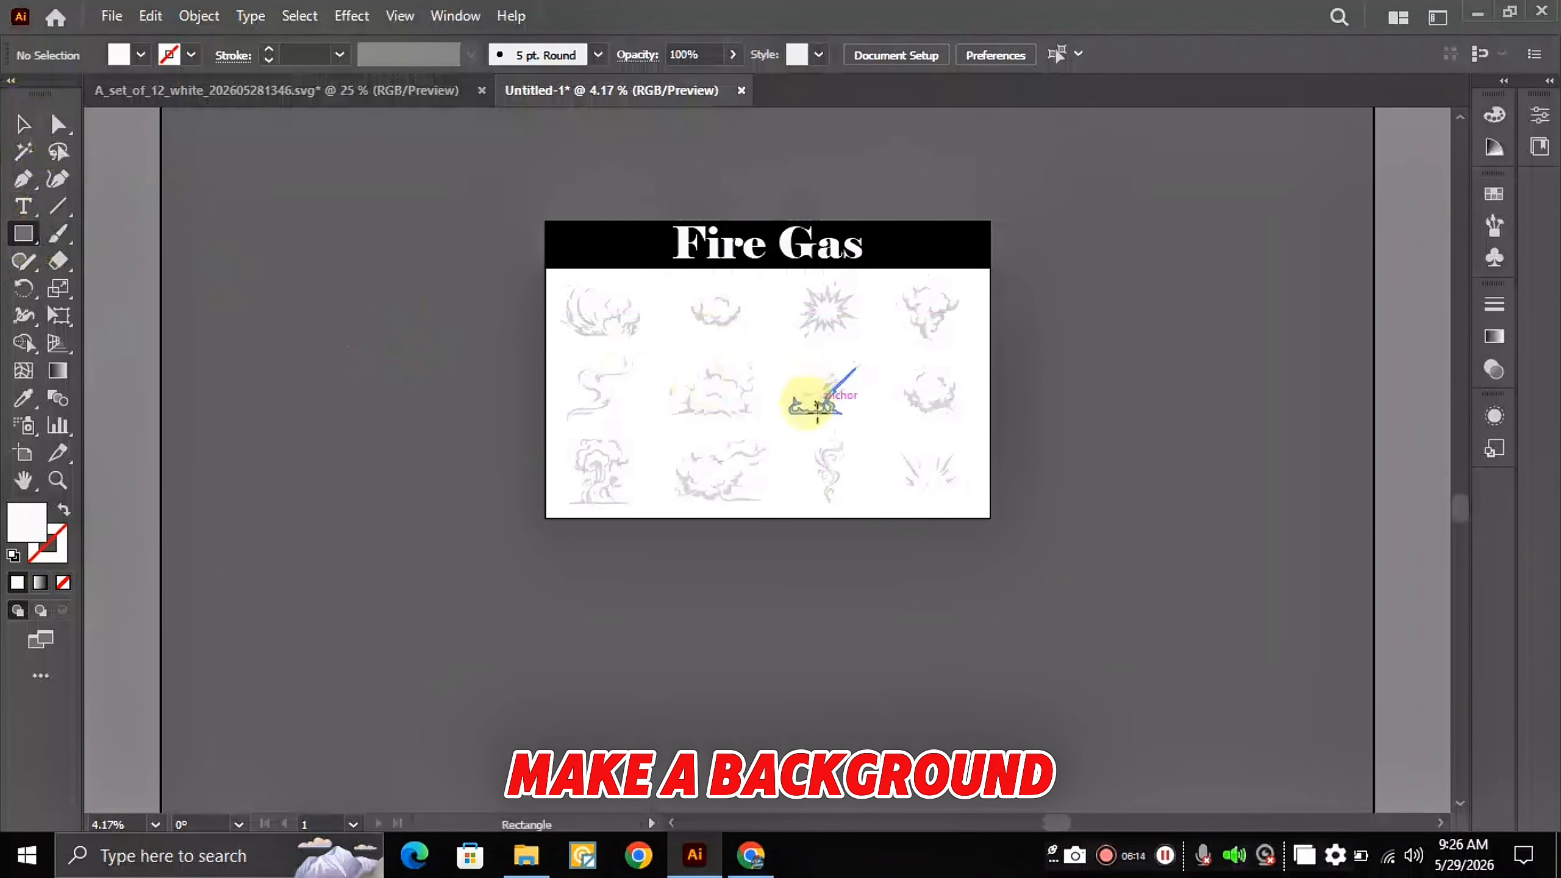
{"action": "left_click", "coordinate": [664, 345]}
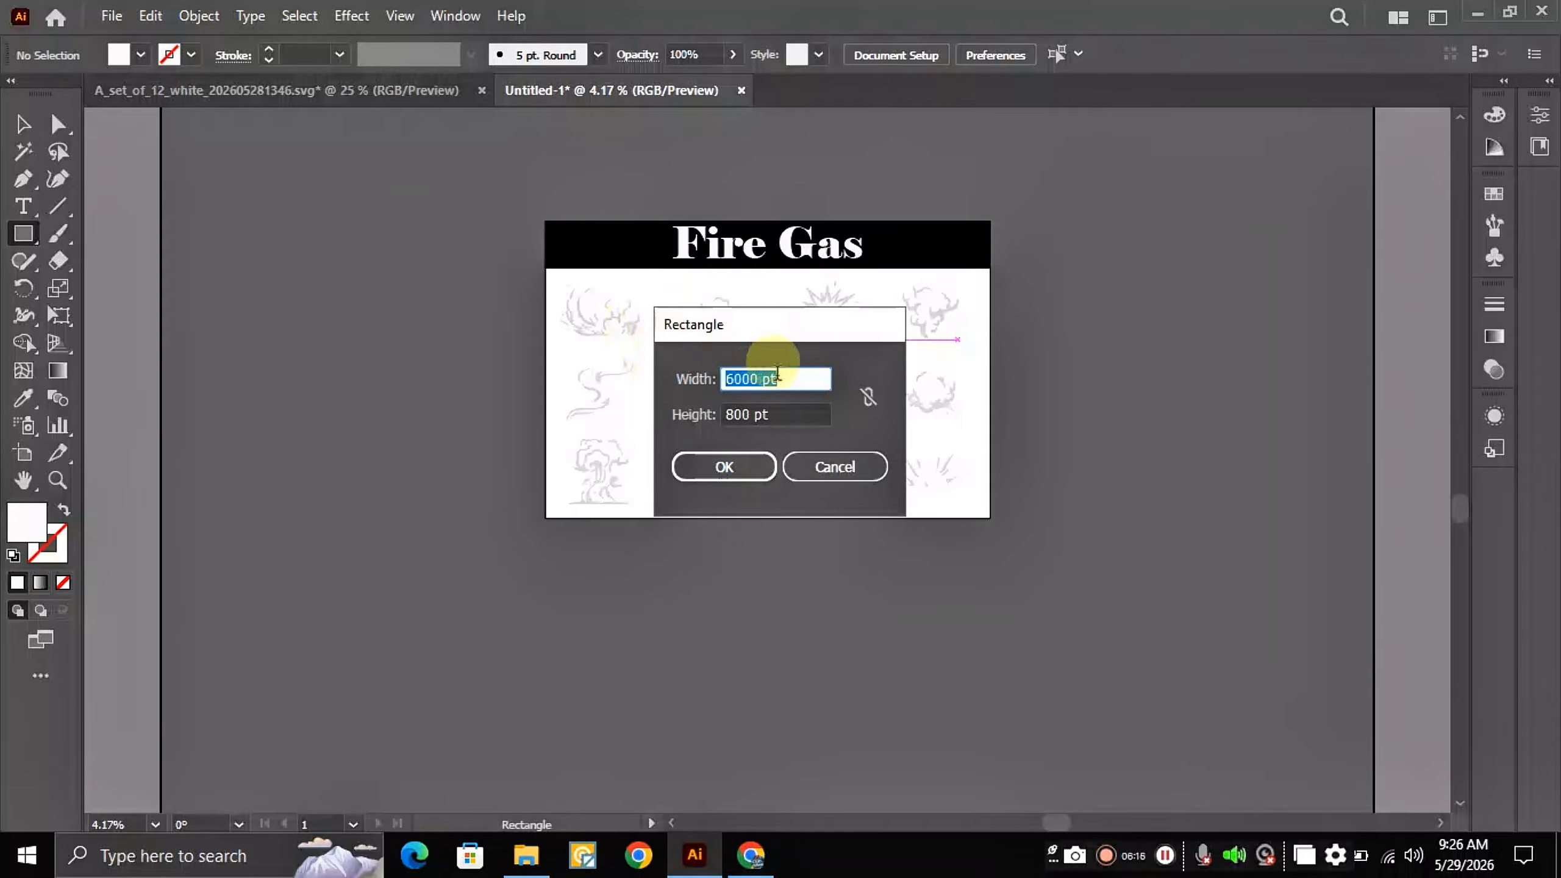
{"action": "left_click", "coordinate": [777, 415]}
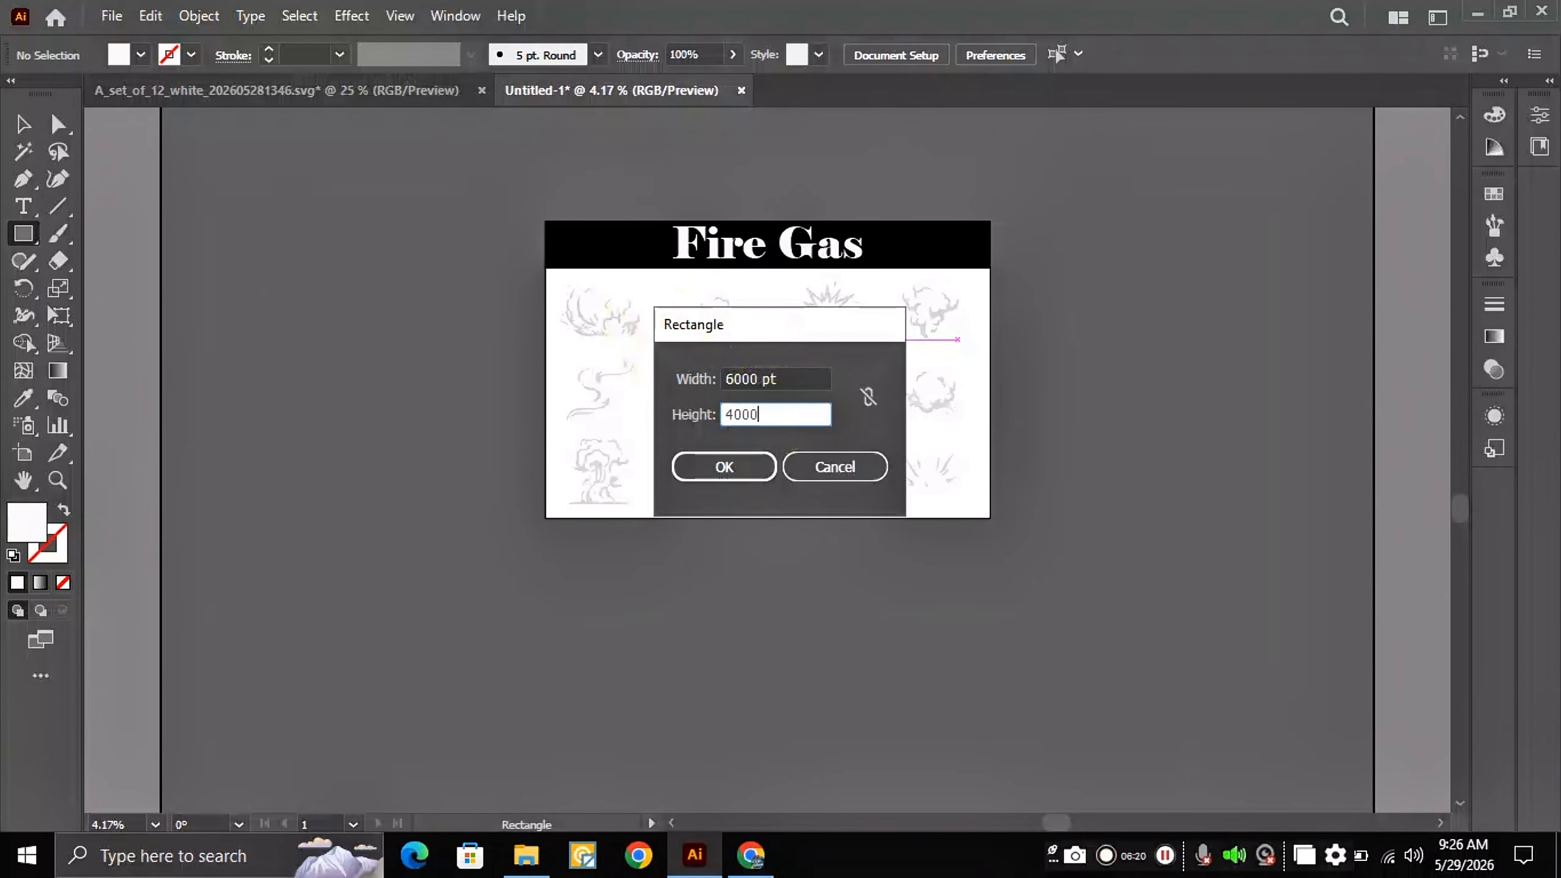
{"action": "key", "text": "Return"}
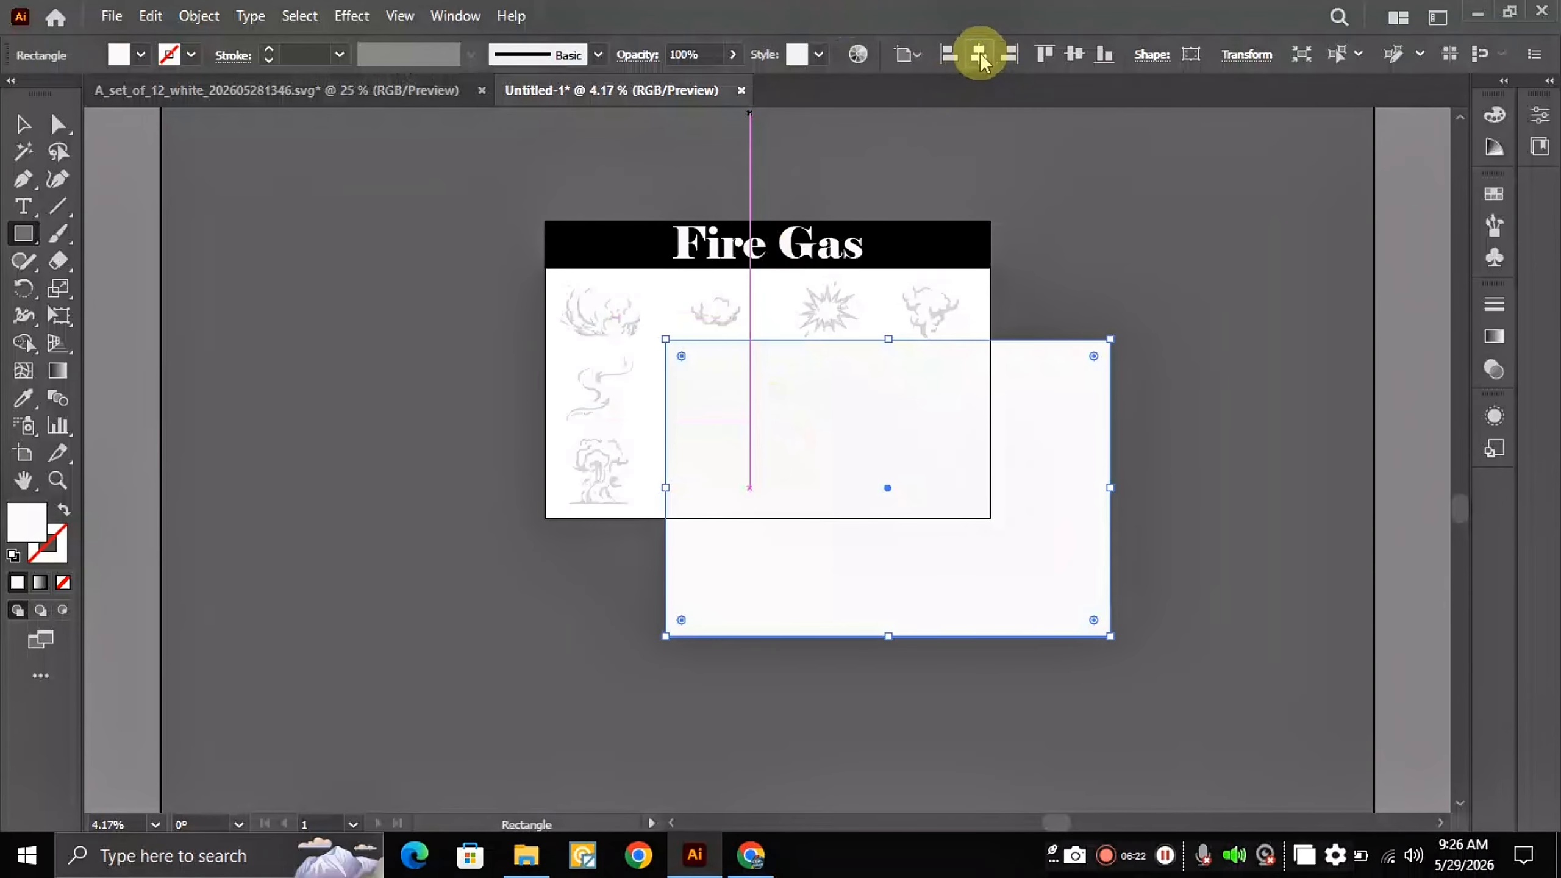
{"action": "left_click", "coordinate": [979, 54]}
{"action": "left_click", "coordinate": [1074, 54]}
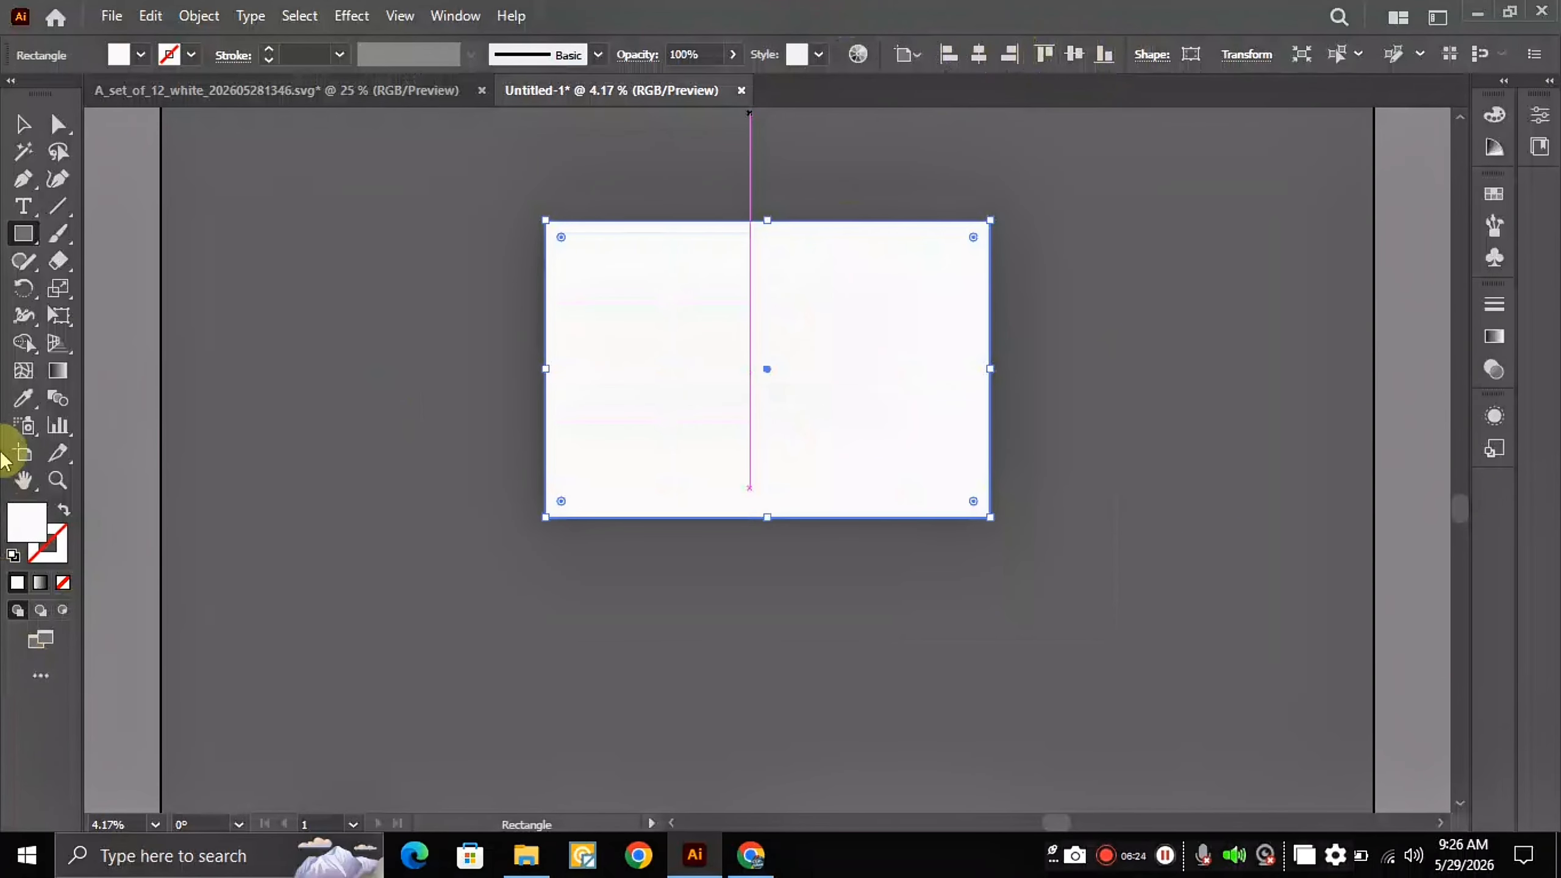
Step: Fill the artboard-sized rectangle with the dark red color 5B2020
{"action": "double_click", "coordinate": [18, 529]}
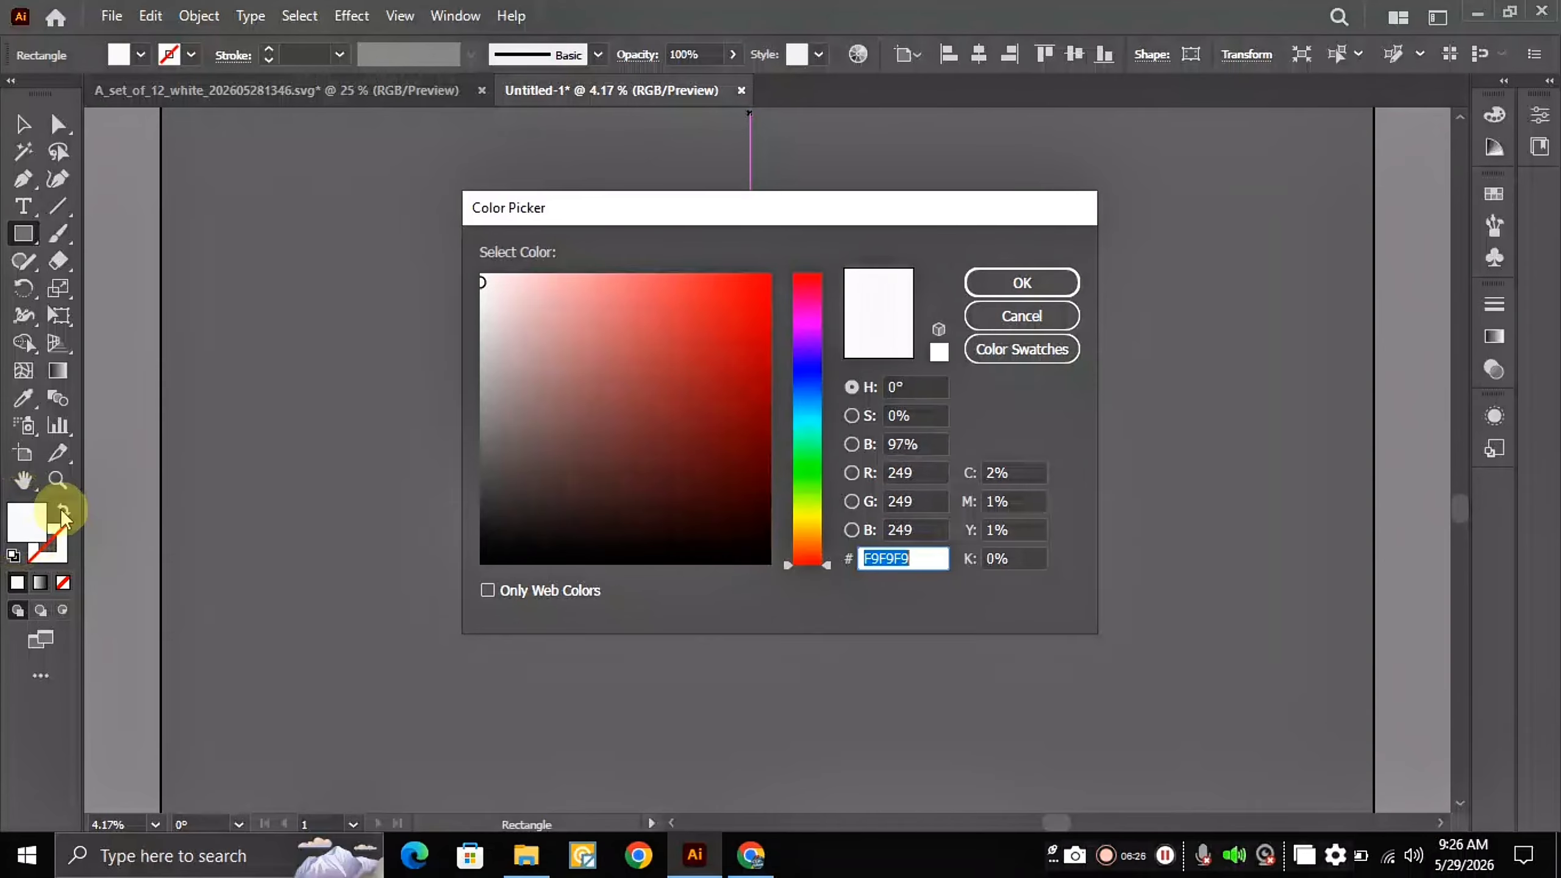
{"action": "mouse_move", "coordinate": [639, 458]}
{"action": "left_mouse_down"}
{"action": "mouse_move", "coordinate": [681, 483]}
{"action": "mouse_move", "coordinate": [675, 436]}
{"action": "mouse_move", "coordinate": [661, 443]}
{"action": "mouse_move", "coordinate": [693, 455]}
{"action": "mouse_move", "coordinate": [668, 461]}
{"action": "left_mouse_up"}
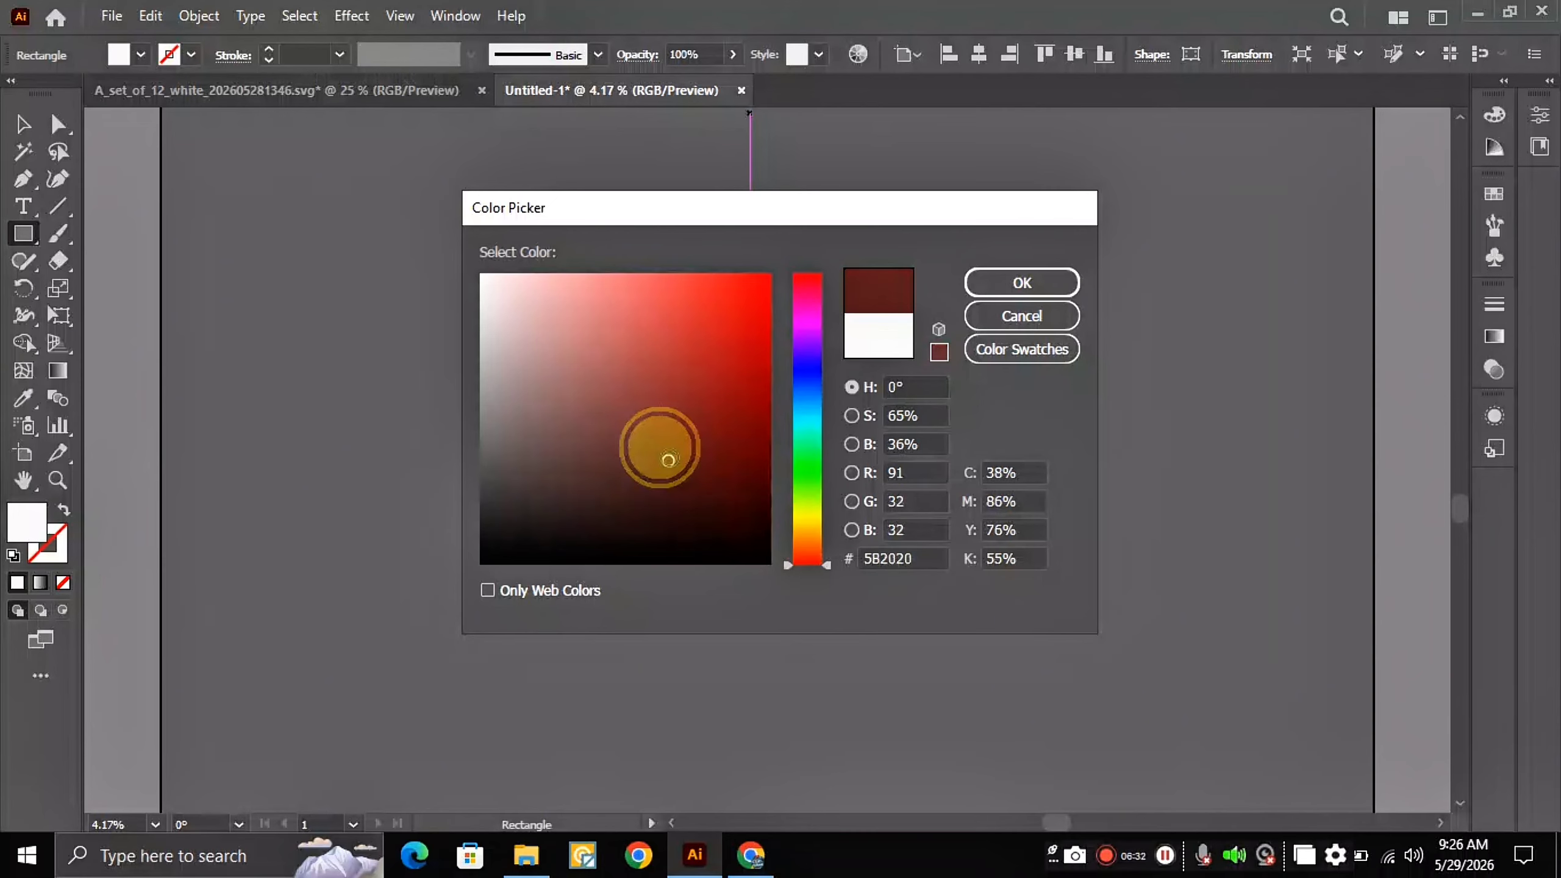
{"action": "left_click", "coordinate": [974, 279]}
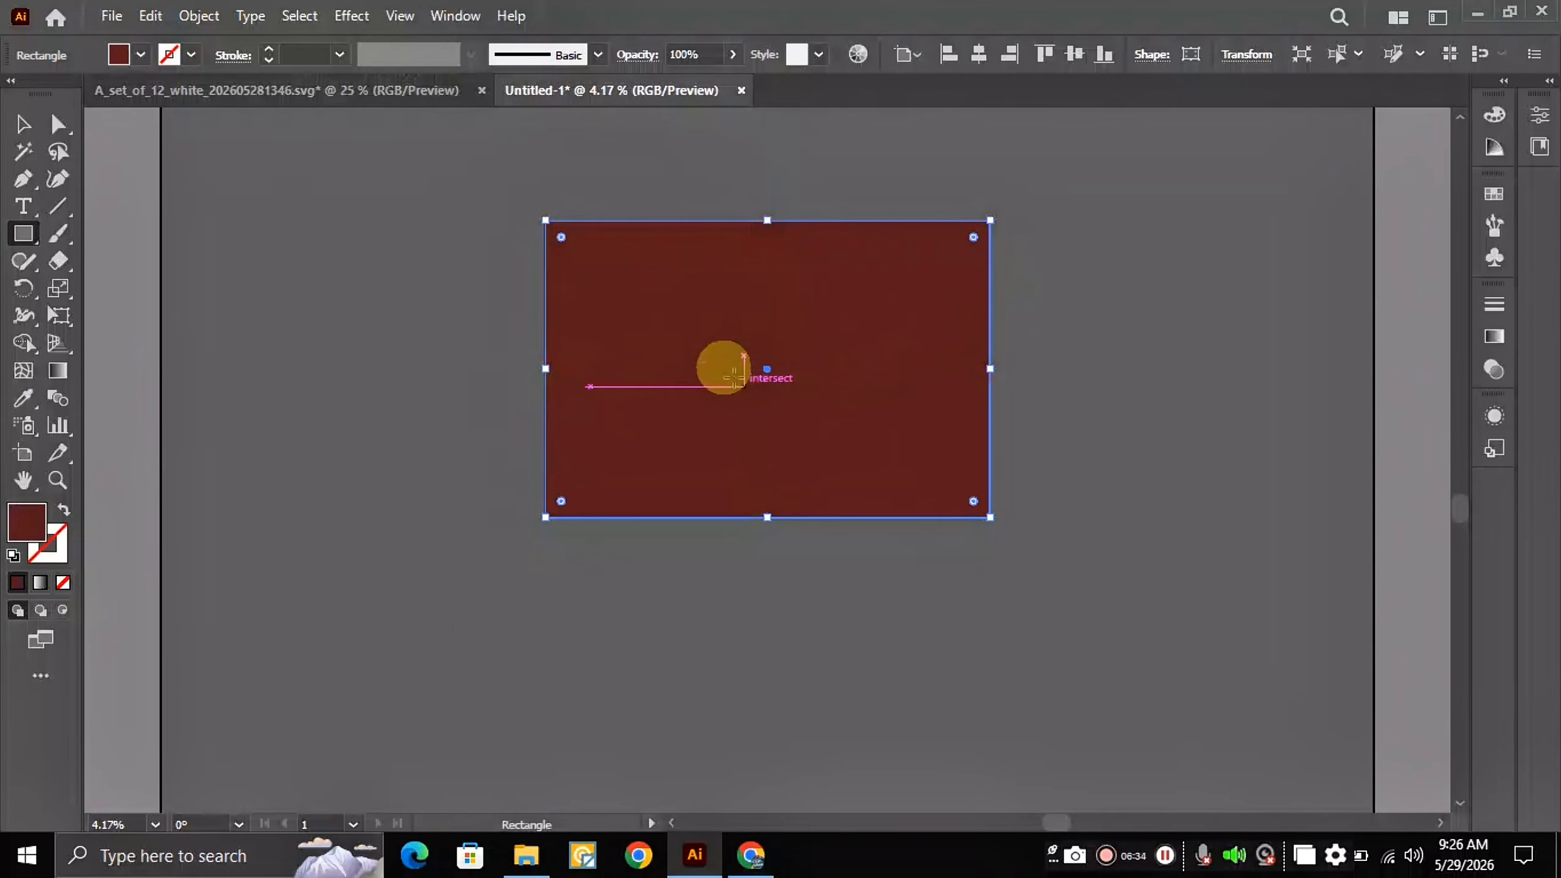
Step: Send the dark red rectangle behind all the other artwork as a background, deselect it, and check the effects against it
{"action": "right_click", "coordinate": [726, 289]}
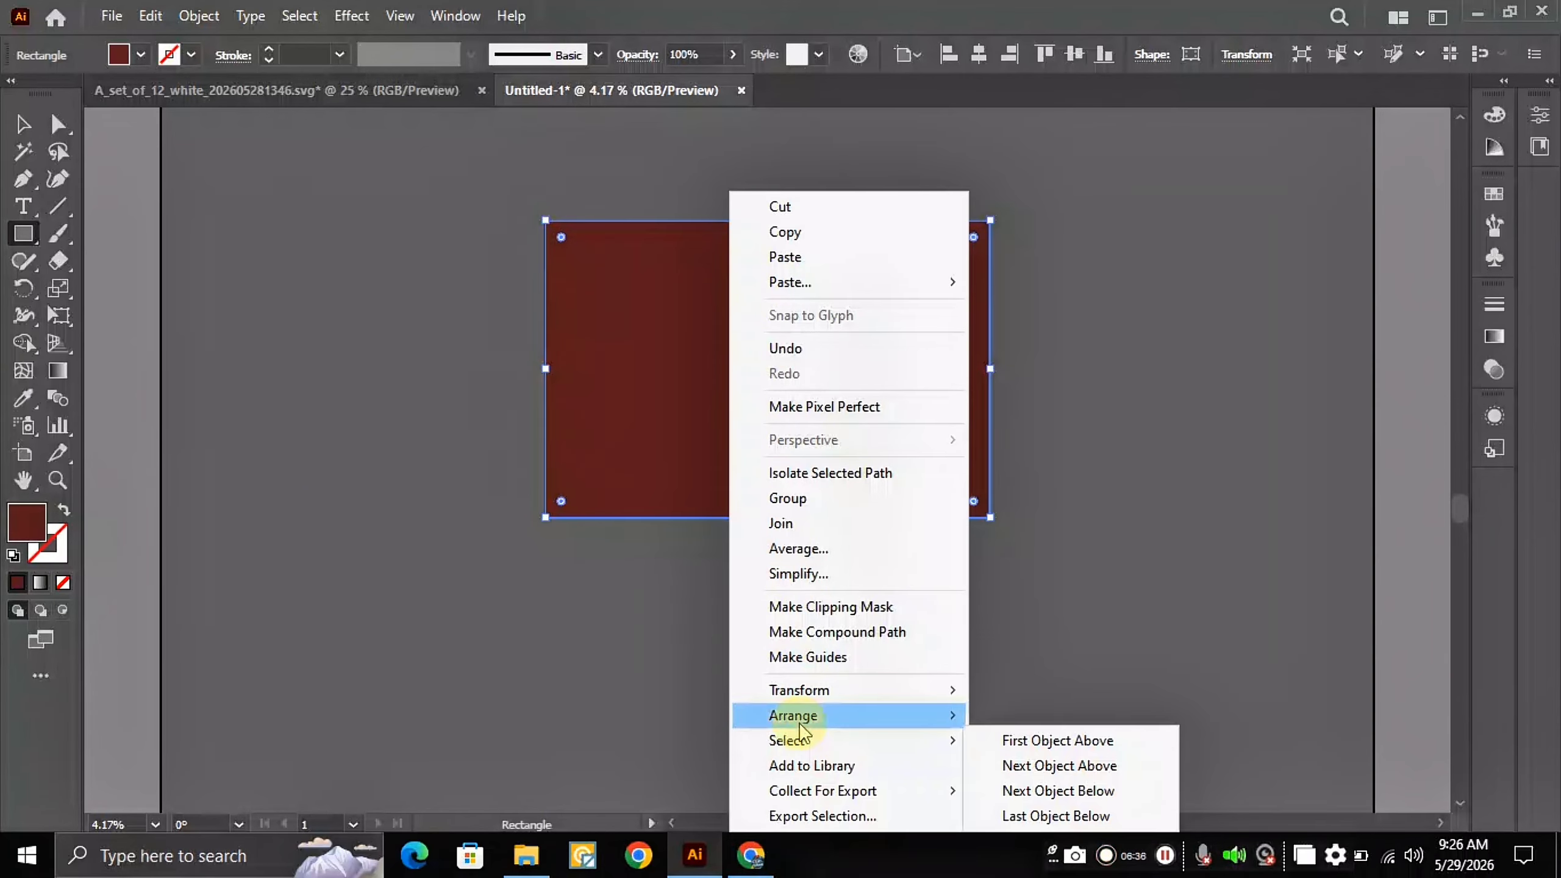
{"action": "mouse_move", "coordinate": [860, 719]}
{"action": "left_click", "coordinate": [1091, 791]}
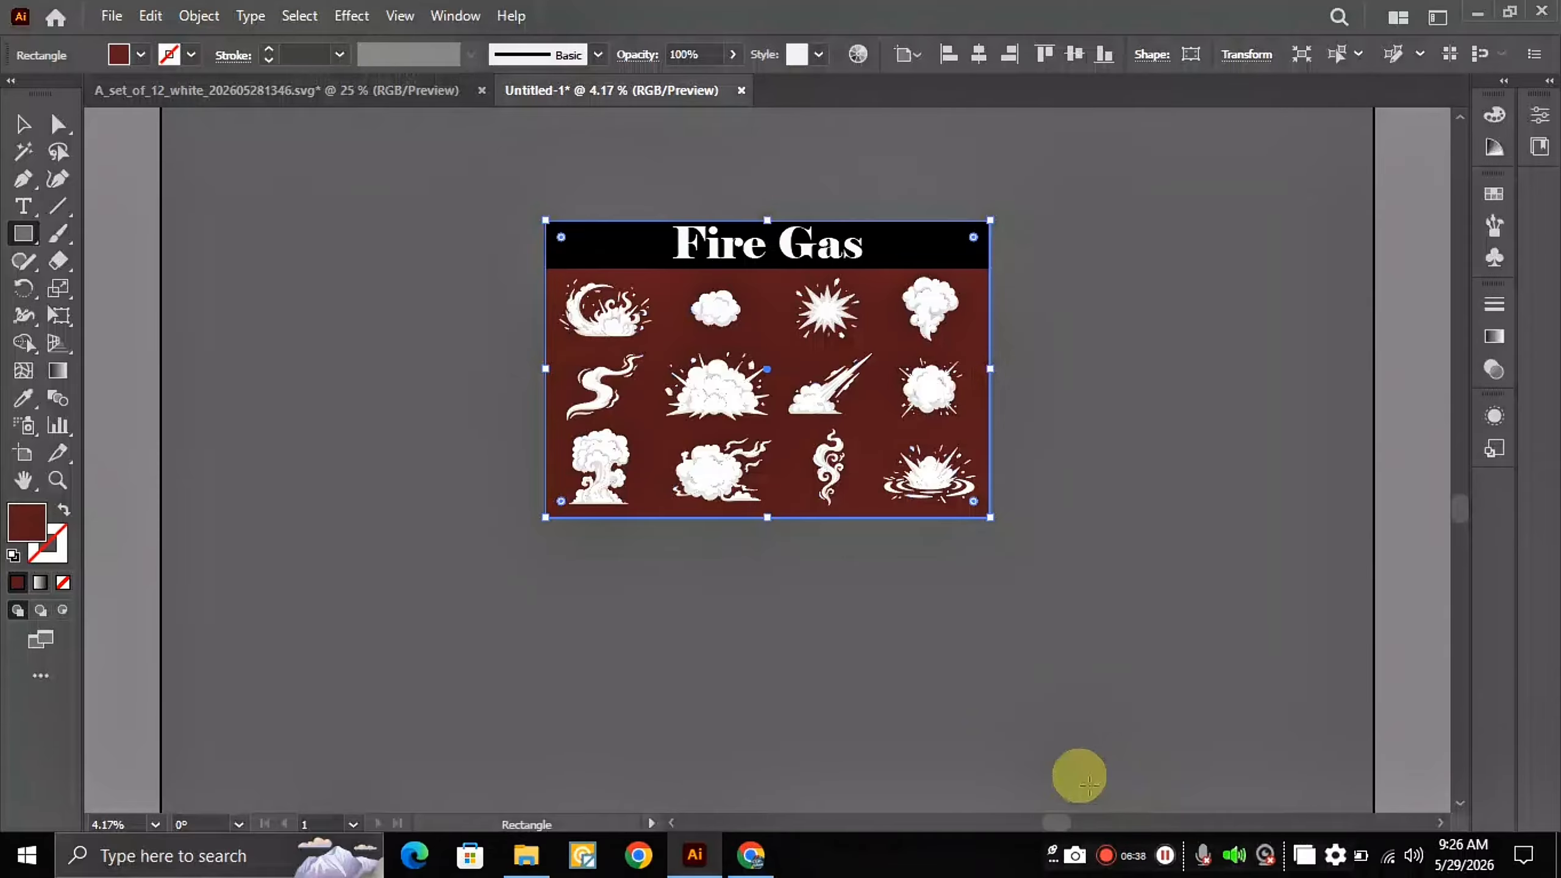
{"action": "left_click", "coordinate": [23, 125]}
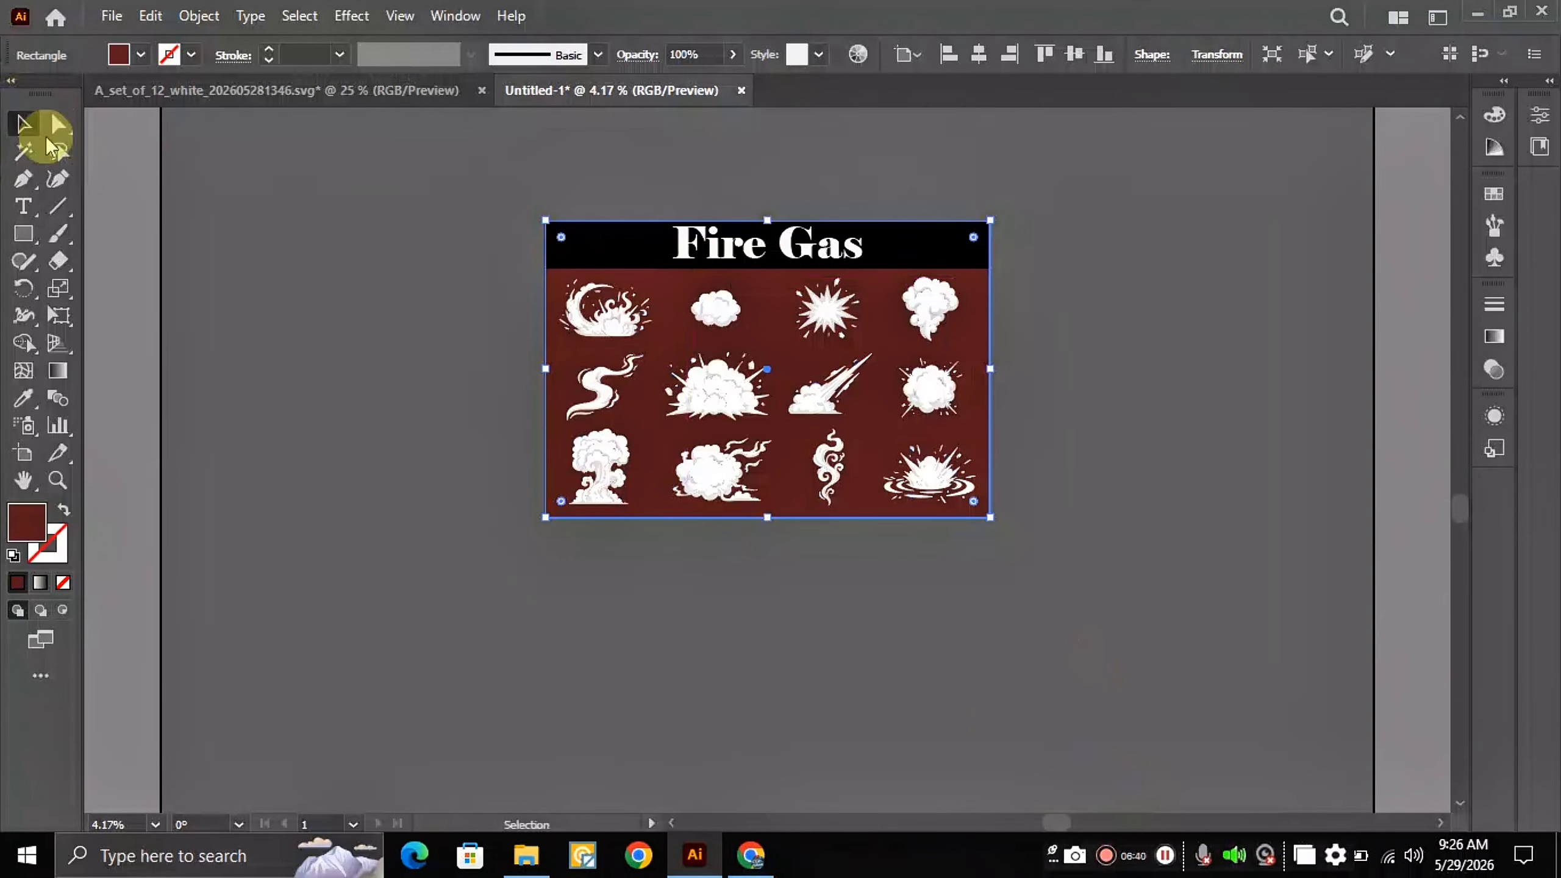
{"action": "left_click", "coordinate": [355, 320]}
{"action": "scroll", "coordinate": [849, 369], "scroll_direction": "up", "scroll_amount": 5}
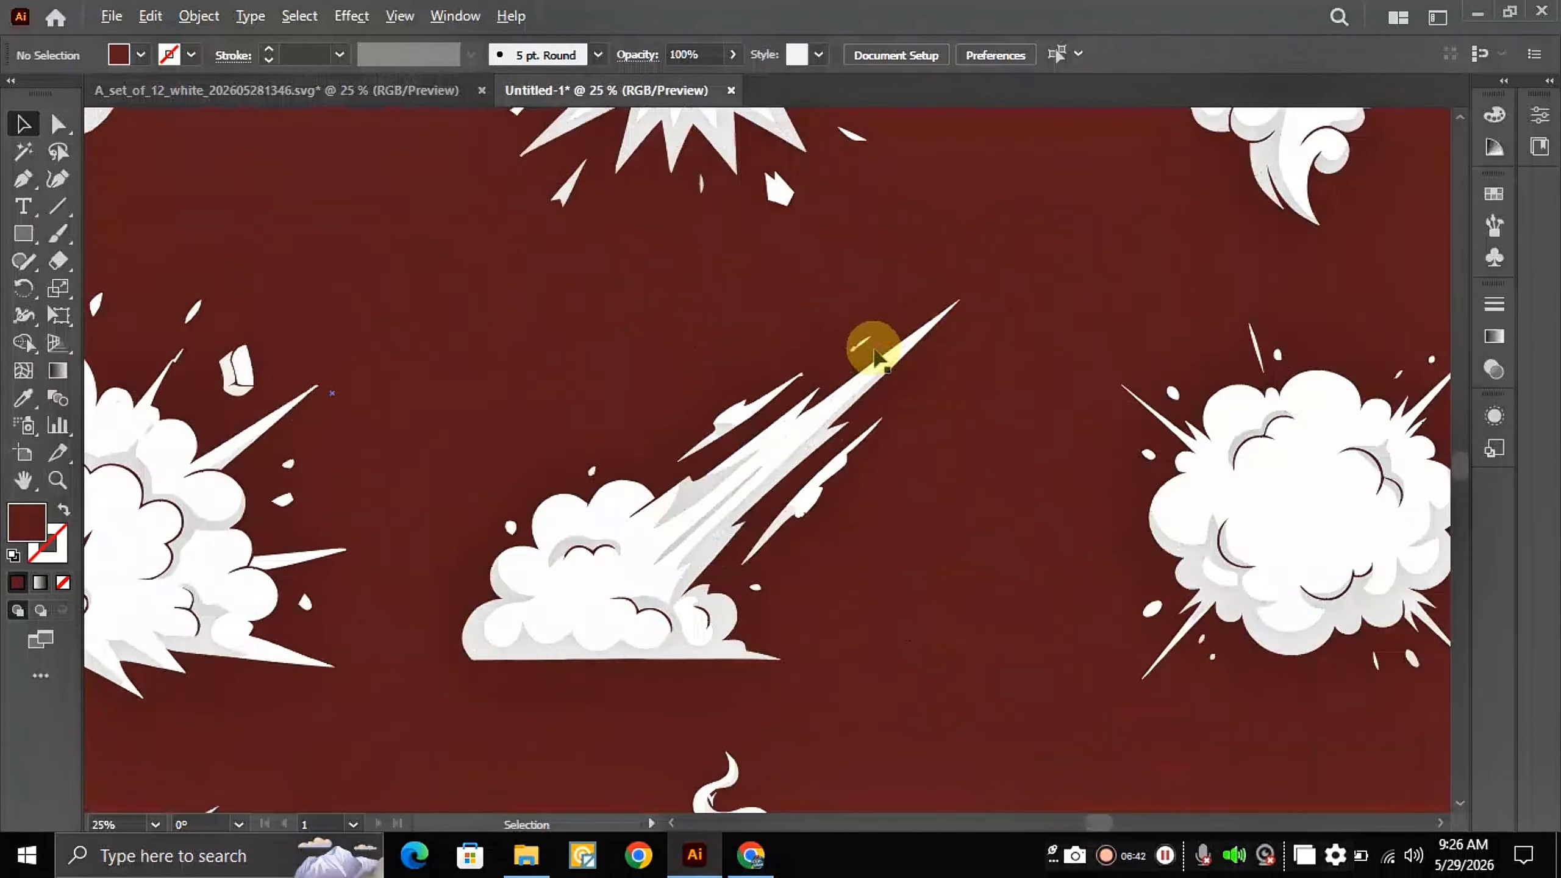
{"action": "scroll", "coordinate": [871, 349], "scroll_direction": "down", "scroll_amount": 4}
{"action": "key", "text": "space"}
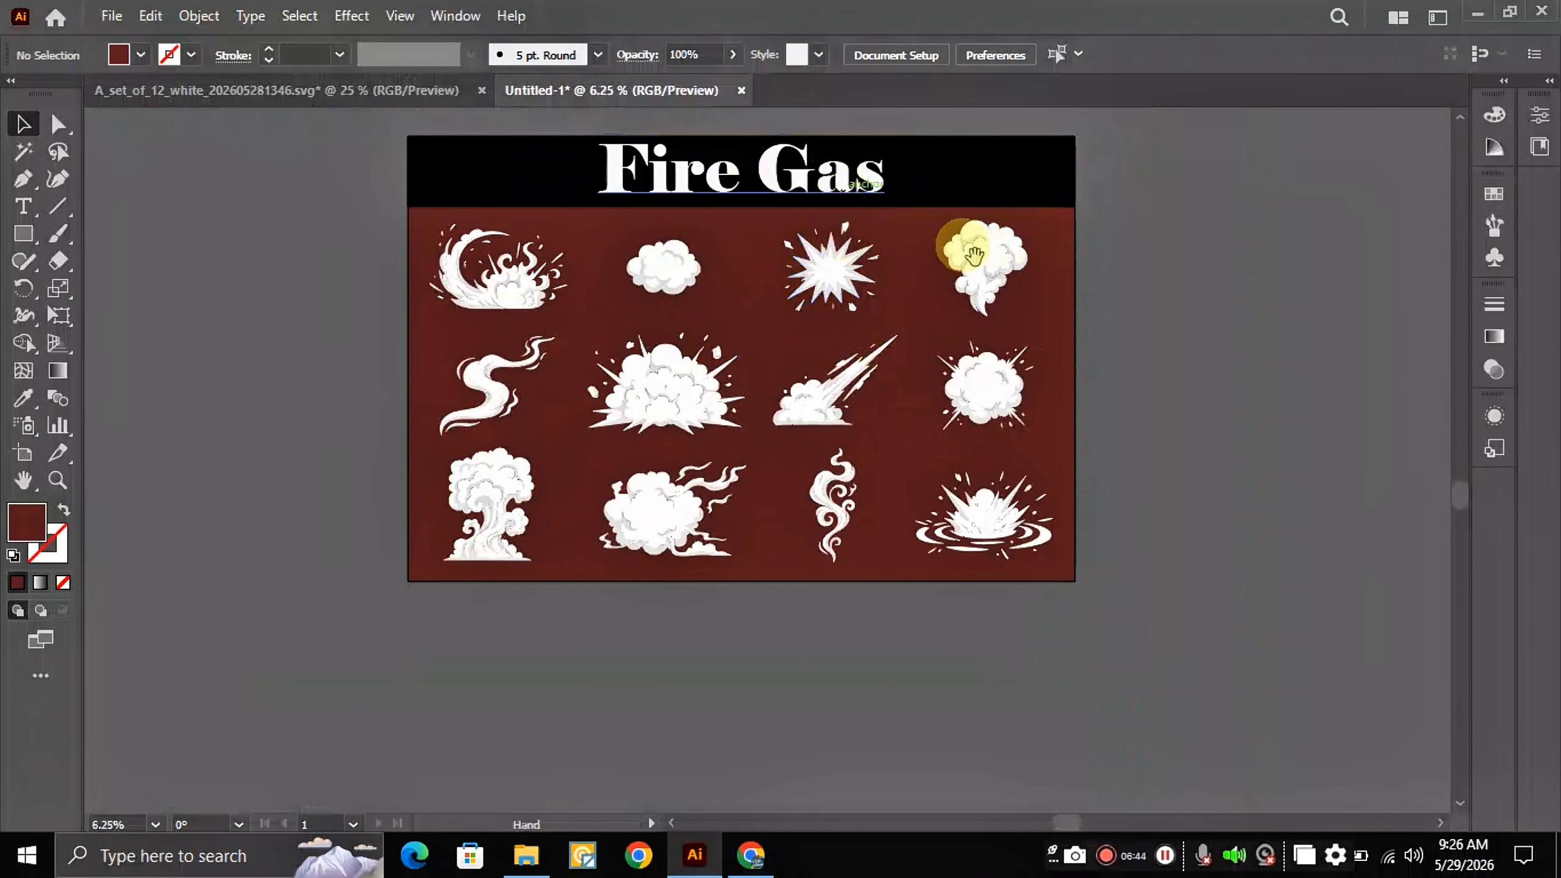
Step: Fill the title banner rectangle behind "Fire Gas" with a very dark red, deeper than the background, and deselect it
{"action": "left_click_drag", "start_coordinate": [922, 261], "coordinate": [939, 378]}
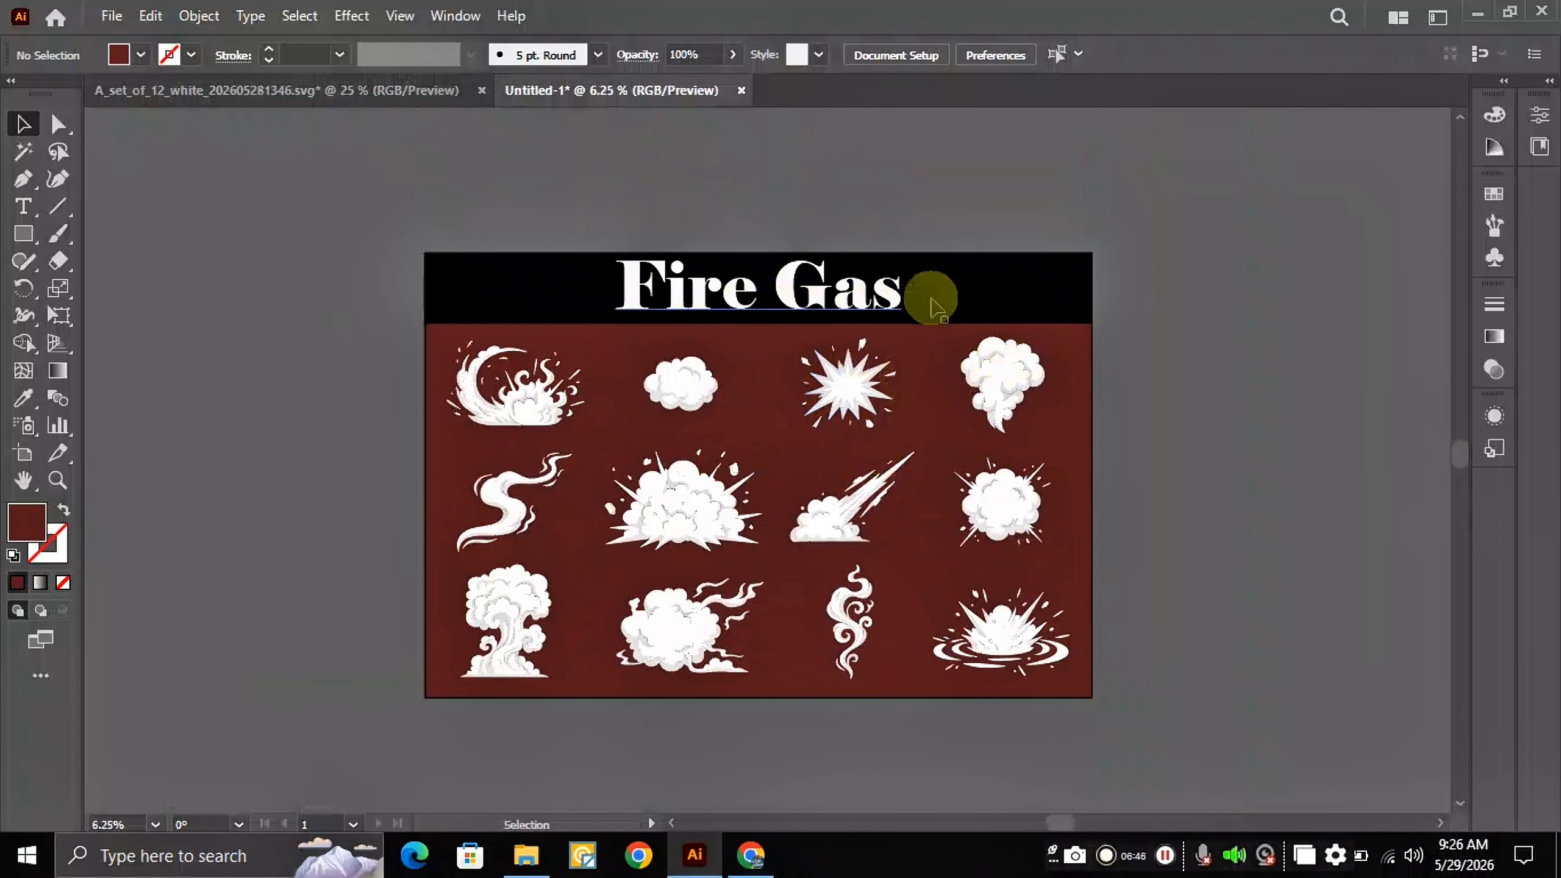
{"action": "left_click", "coordinate": [1061, 301]}
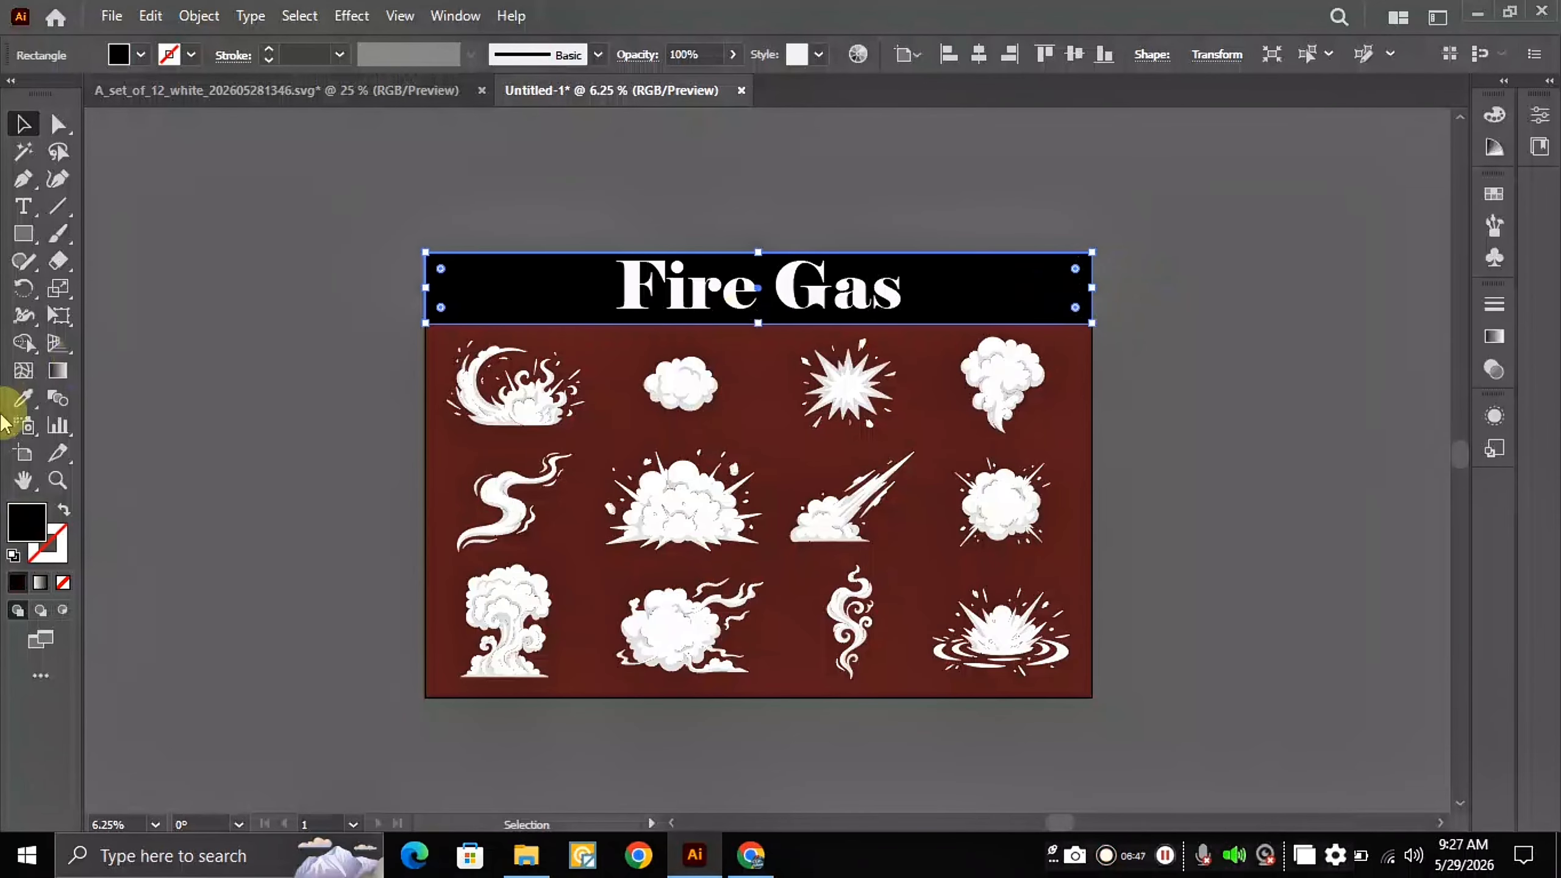
{"action": "double_click", "coordinate": [28, 522]}
{"action": "mouse_move", "coordinate": [662, 412]}
{"action": "left_mouse_down"}
{"action": "mouse_move", "coordinate": [669, 463]}
{"action": "mouse_move", "coordinate": [715, 519]}
{"action": "mouse_move", "coordinate": [716, 496]}
{"action": "left_mouse_up"}
{"action": "left_click", "coordinate": [988, 292]}
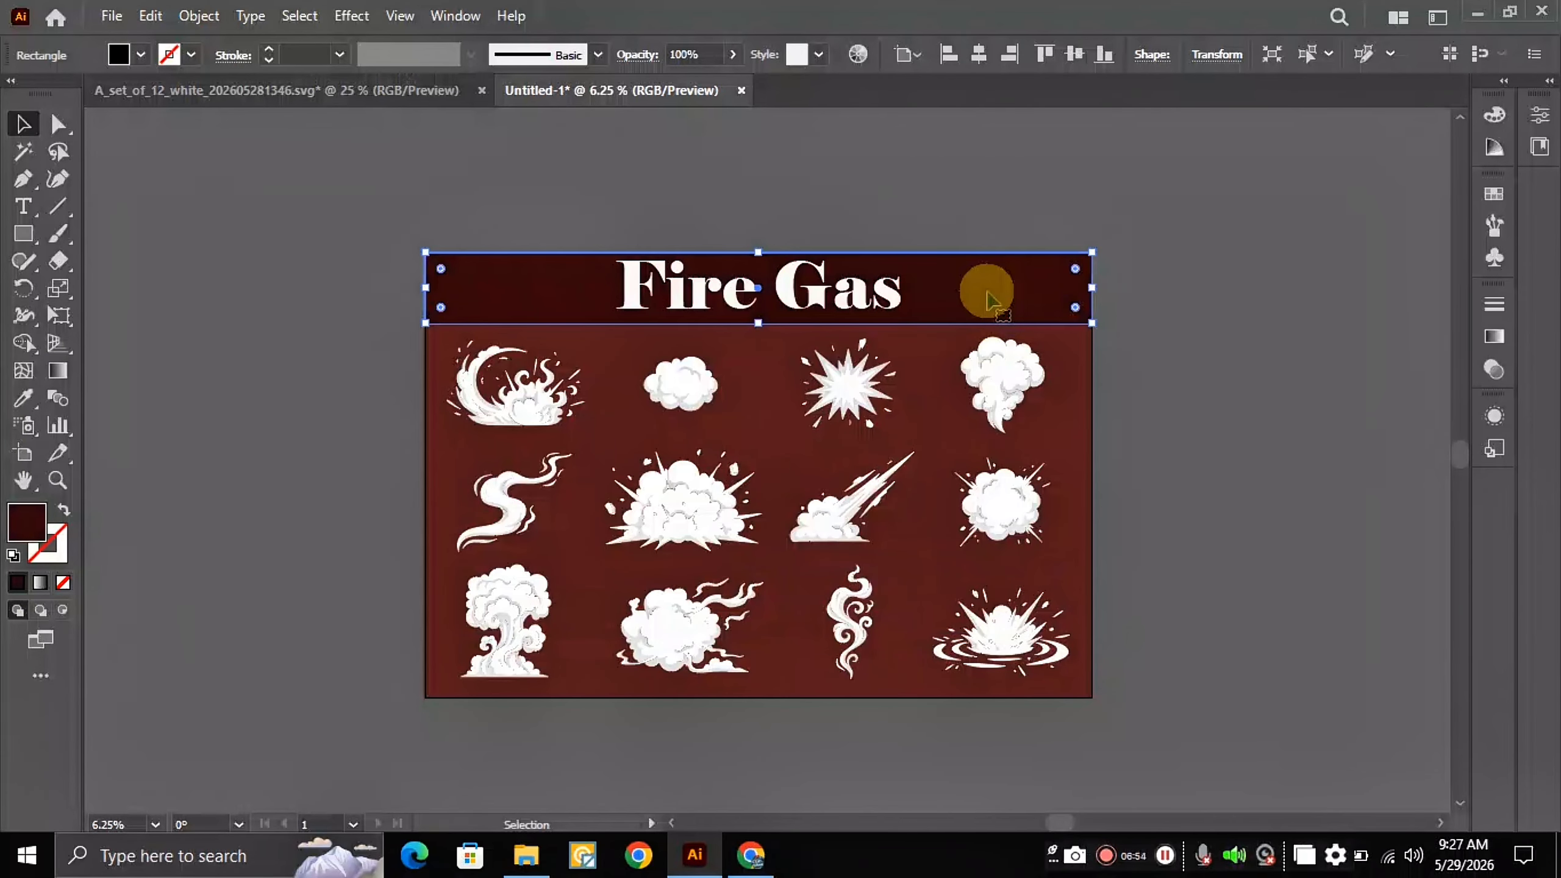
{"action": "left_click", "coordinate": [196, 244]}
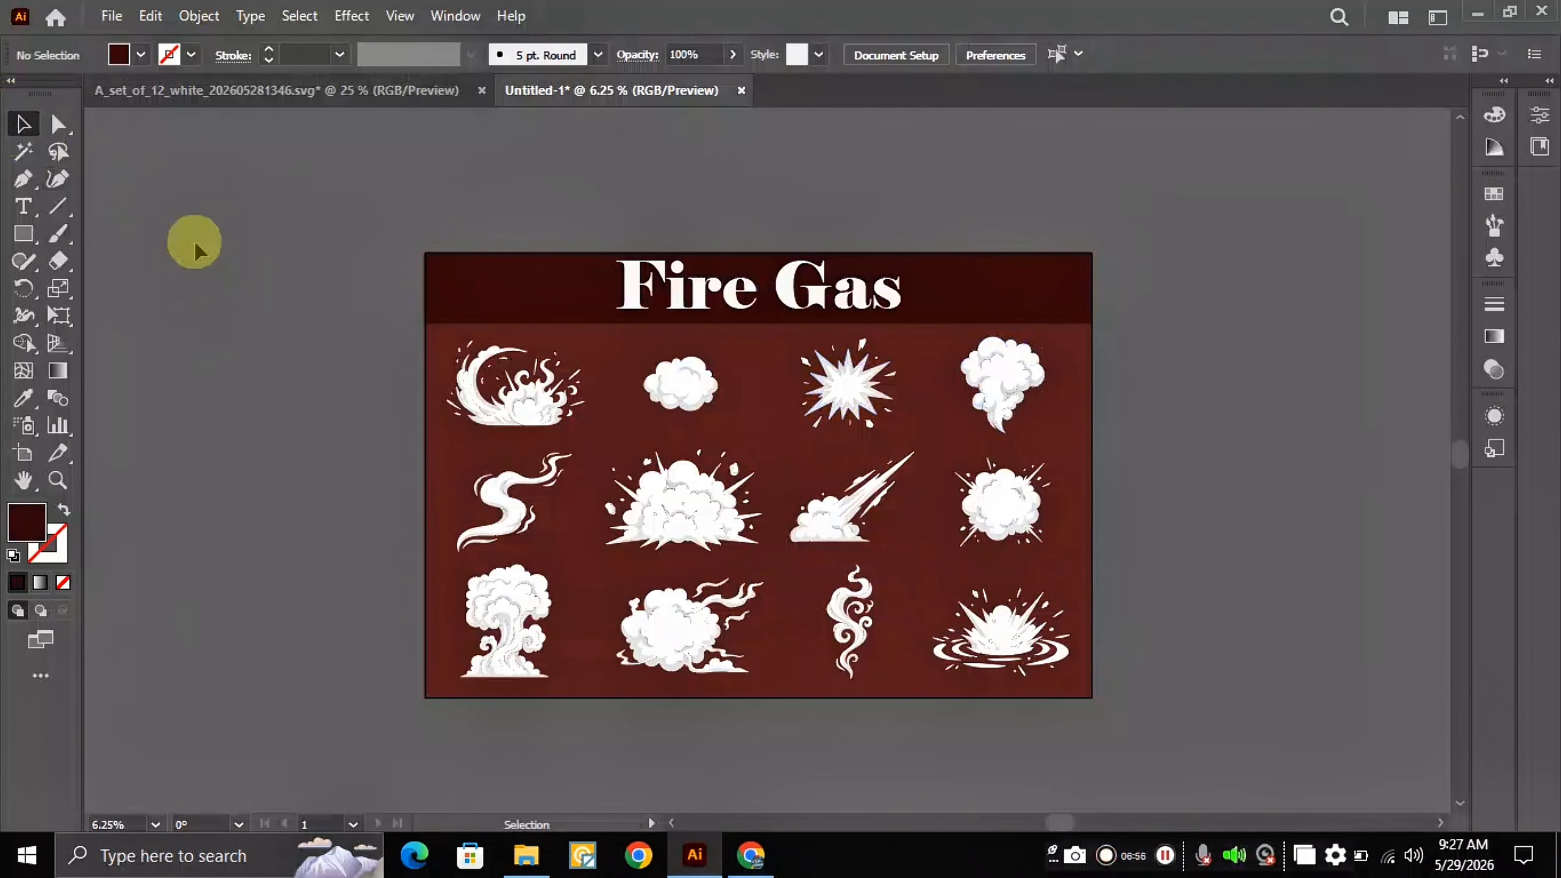
Step: Convert the "Fire Gas" title text to outlines and deselect it
{"action": "scroll", "coordinate": [882, 314], "scroll_direction": "down", "scroll_amount": 1}
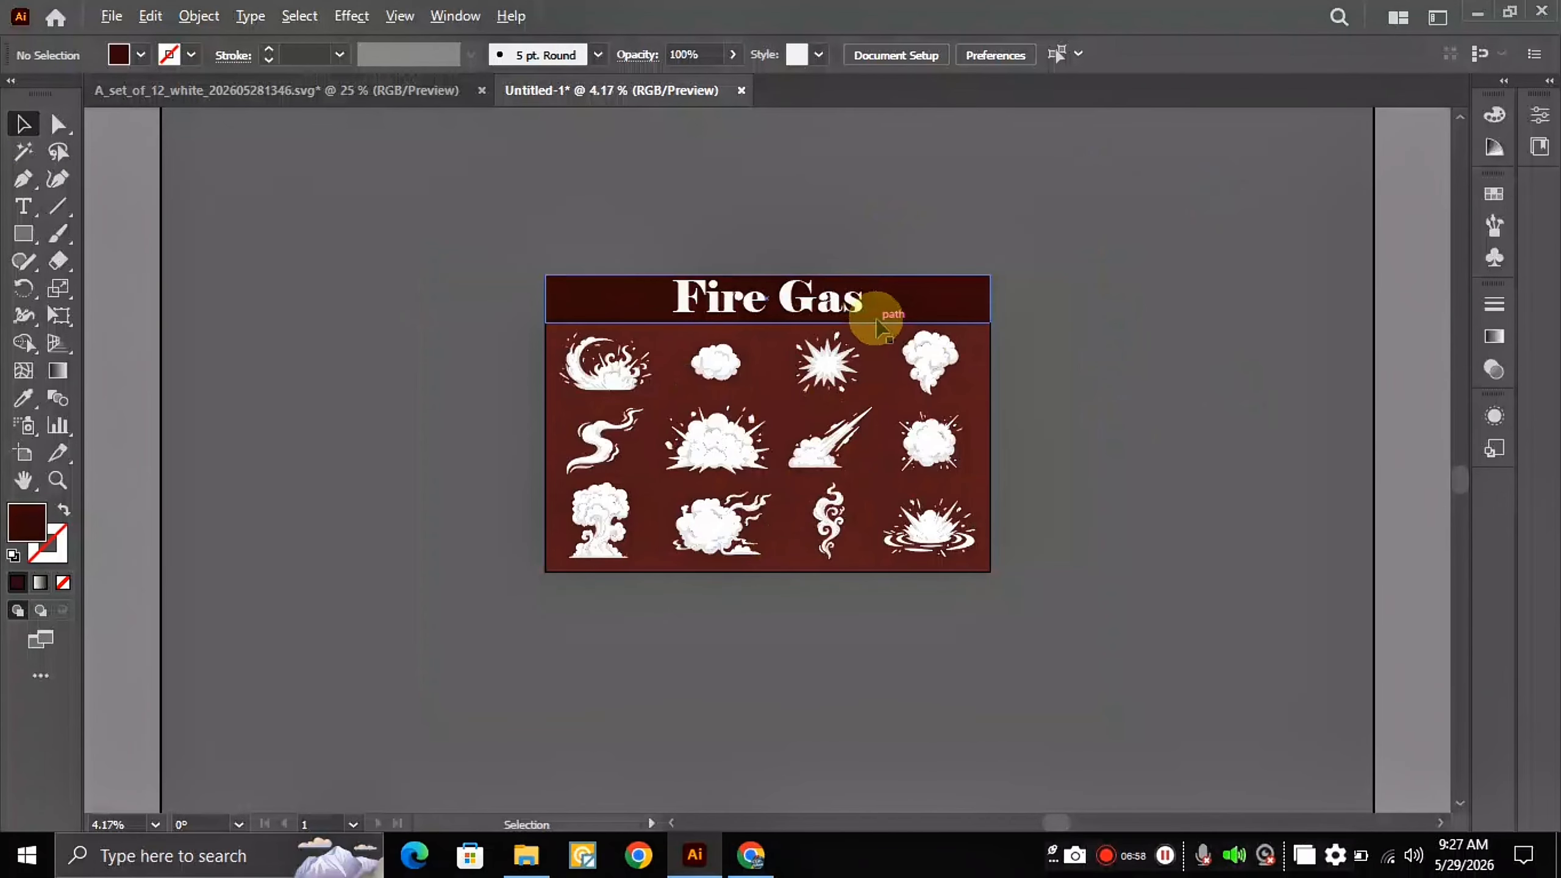
{"action": "scroll", "coordinate": [885, 350], "scroll_direction": "up", "scroll_amount": 1}
{"action": "scroll", "coordinate": [884, 350], "scroll_direction": "down", "scroll_amount": 1}
{"action": "left_click", "coordinate": [839, 294]}
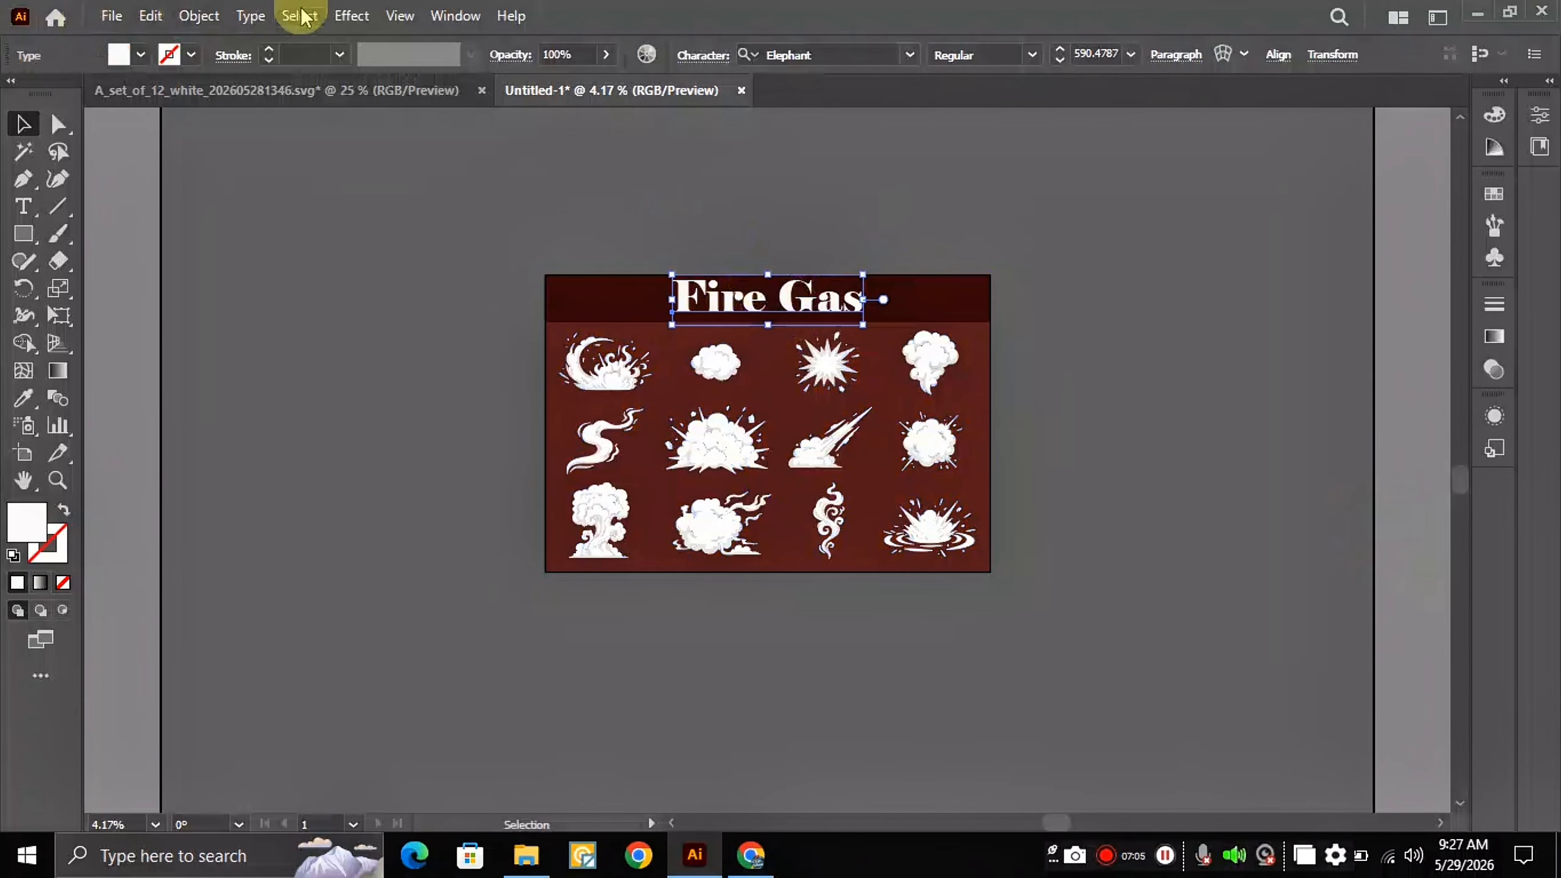
{"action": "left_click", "coordinate": [251, 15]}
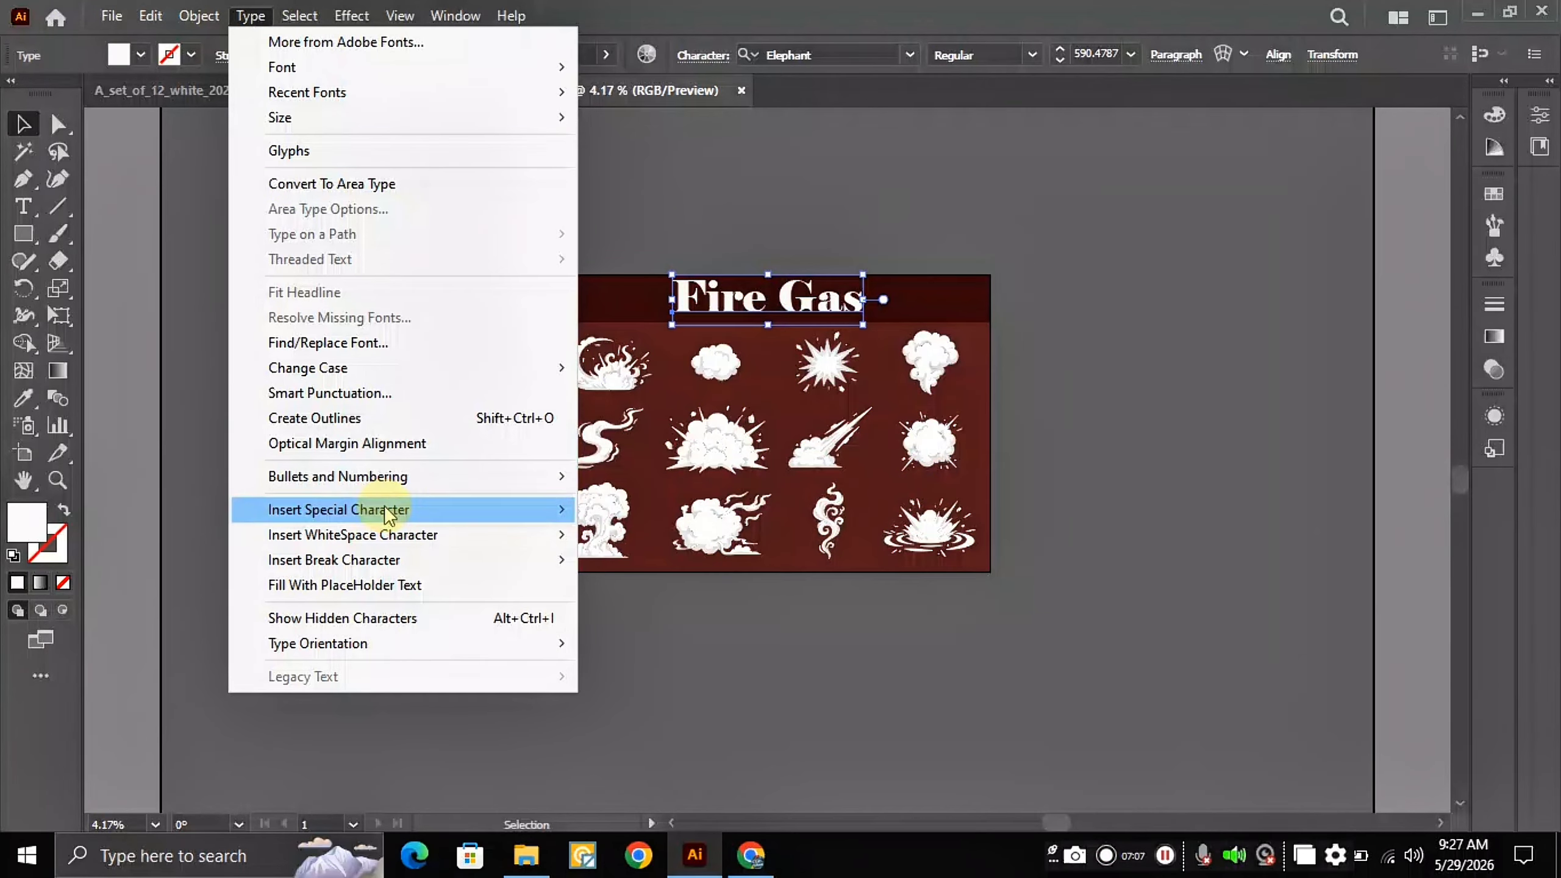
{"action": "left_click", "coordinate": [344, 418]}
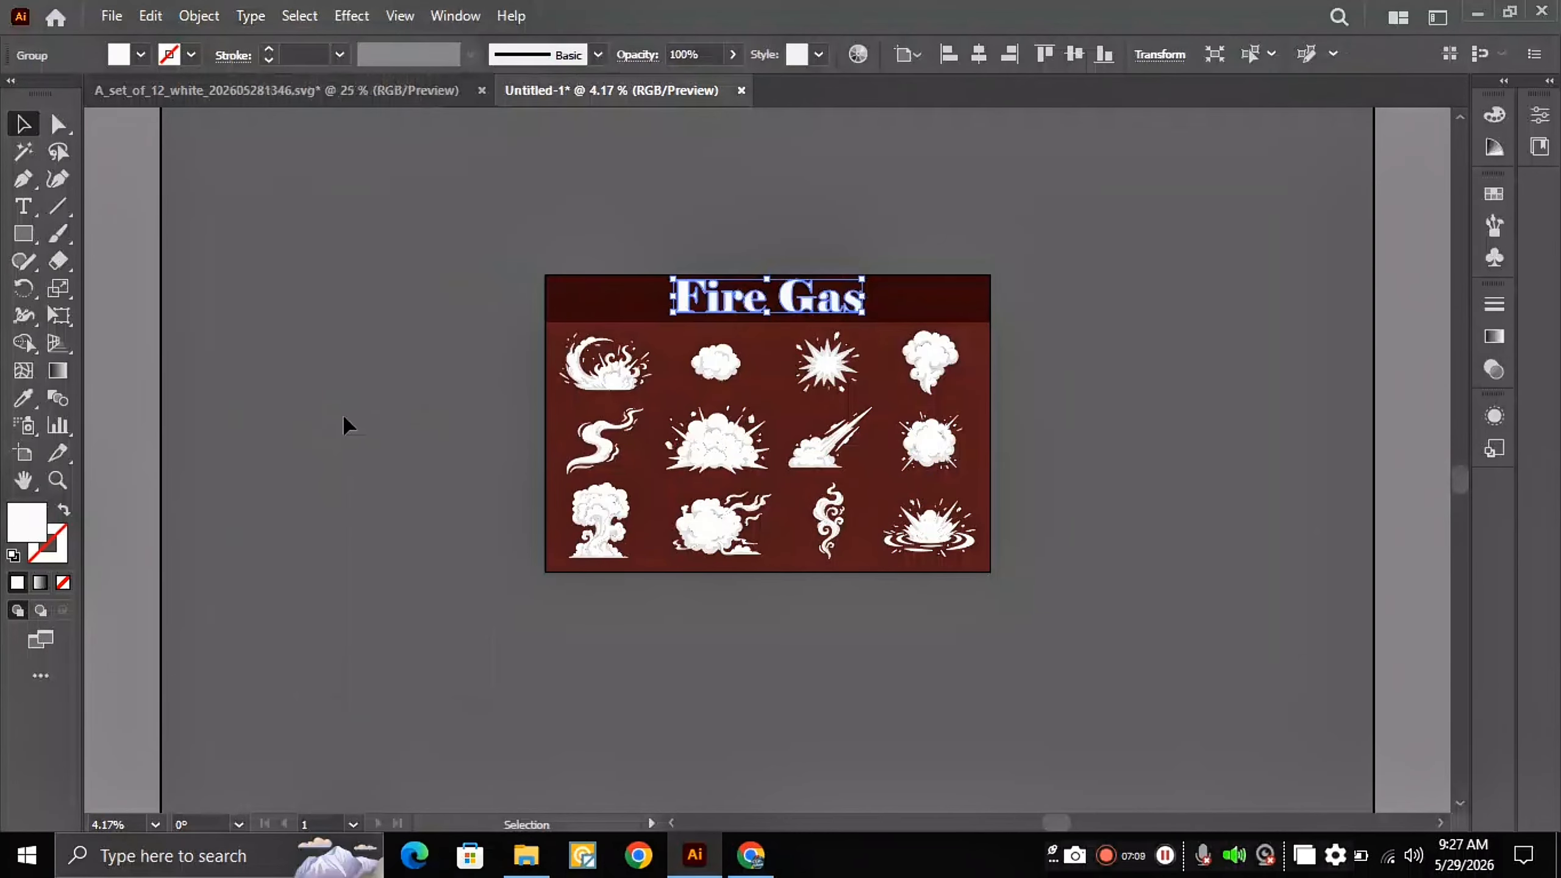
{"action": "left_click", "coordinate": [341, 333]}
Step: Group all the artwork, including the title, banner and background, and clear the selection
{"action": "key", "text": "ctrl+a"}
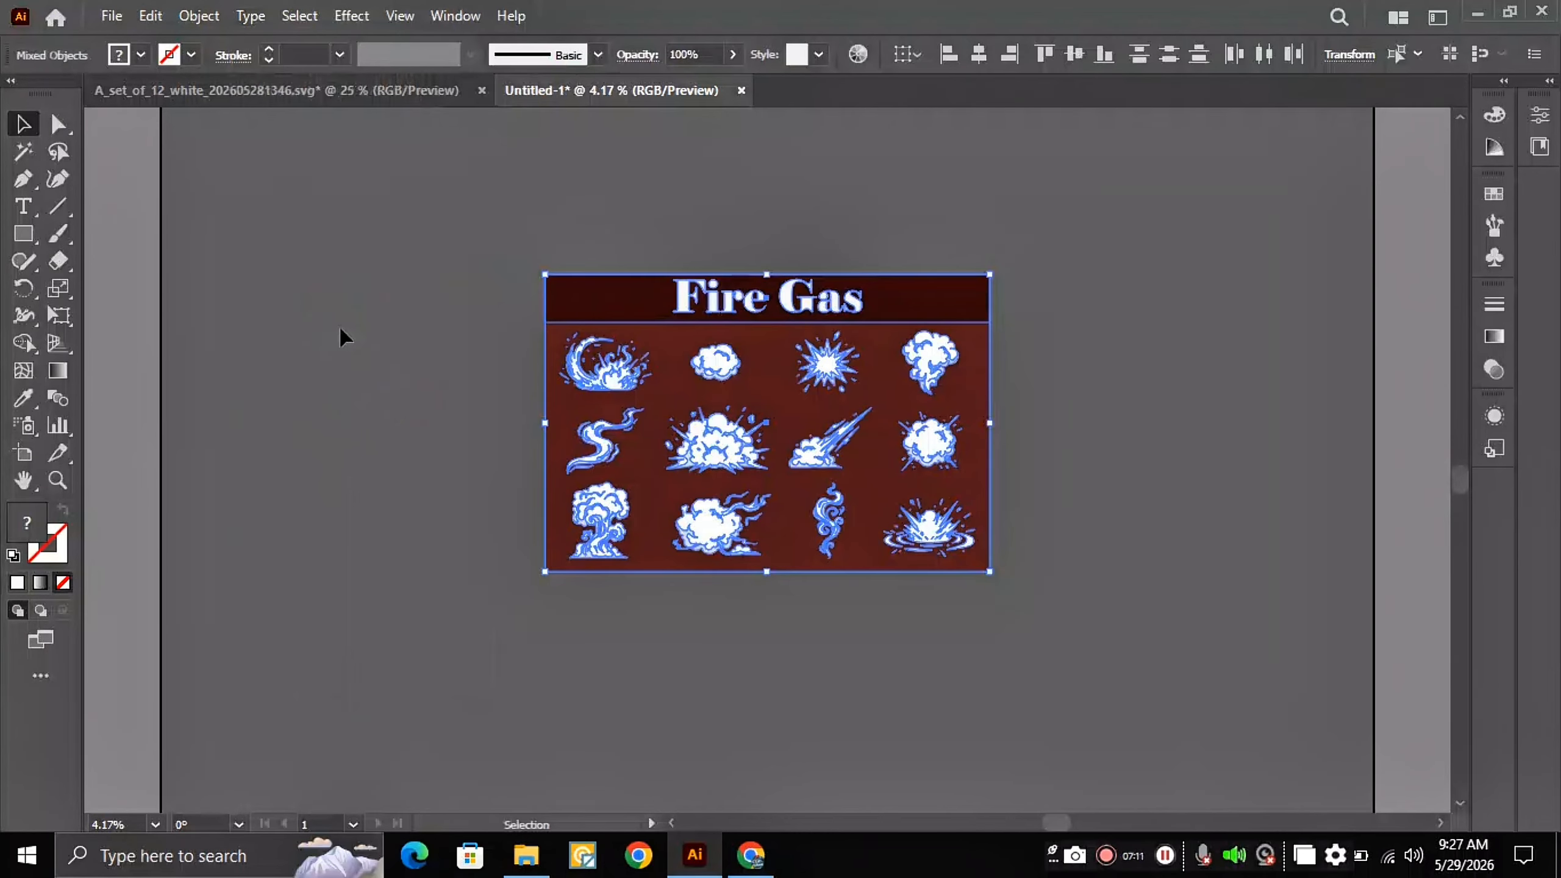
{"action": "left_click", "coordinate": [149, 16]}
{"action": "mouse_move", "coordinate": [211, 24]}
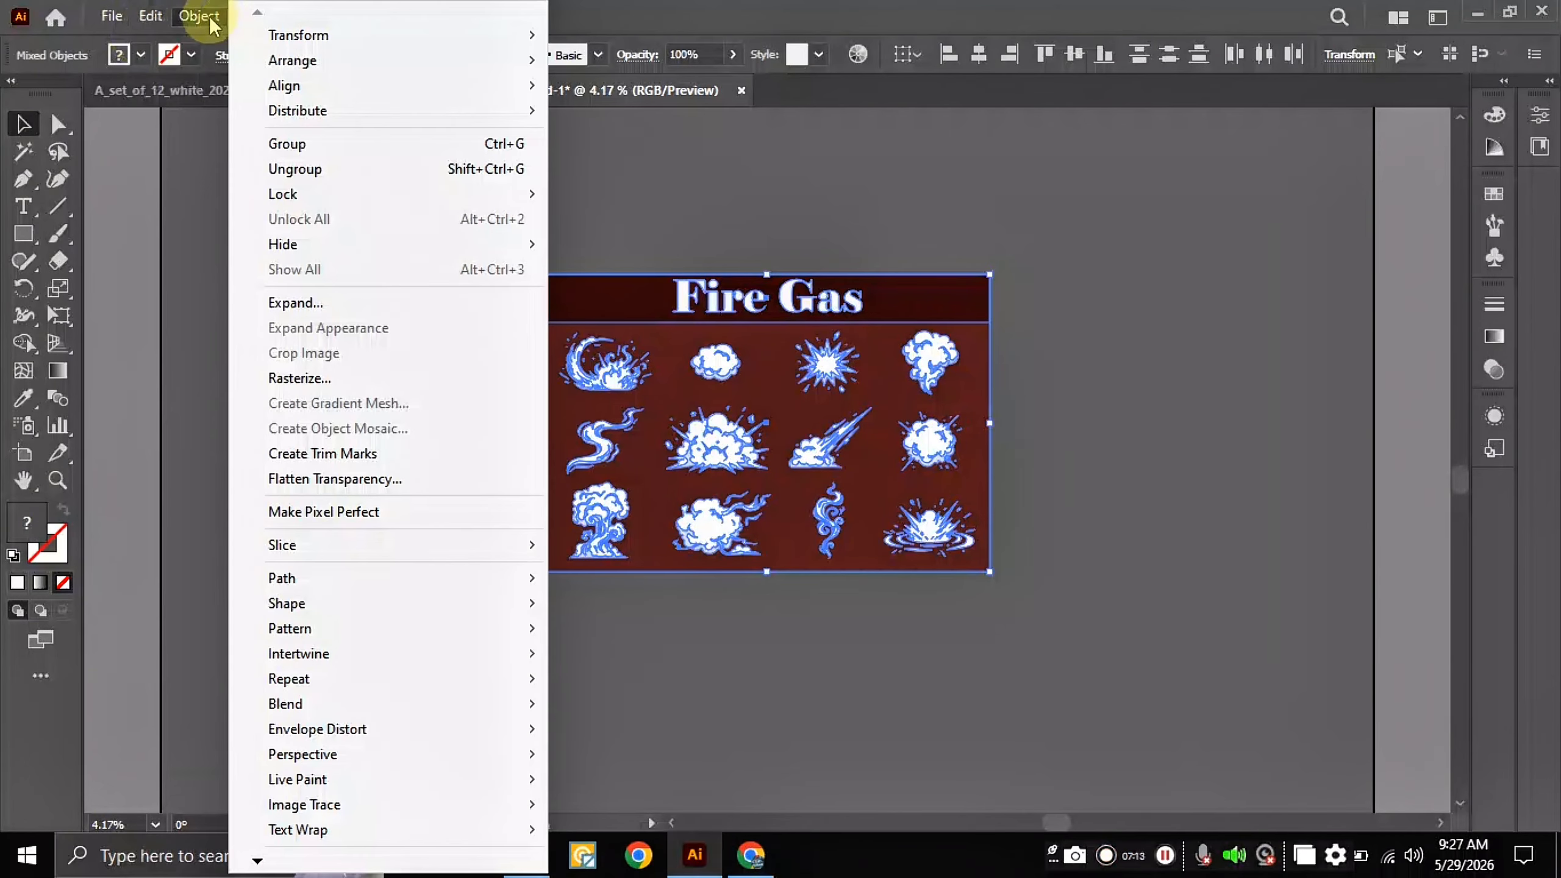
{"action": "left_click", "coordinate": [312, 145]}
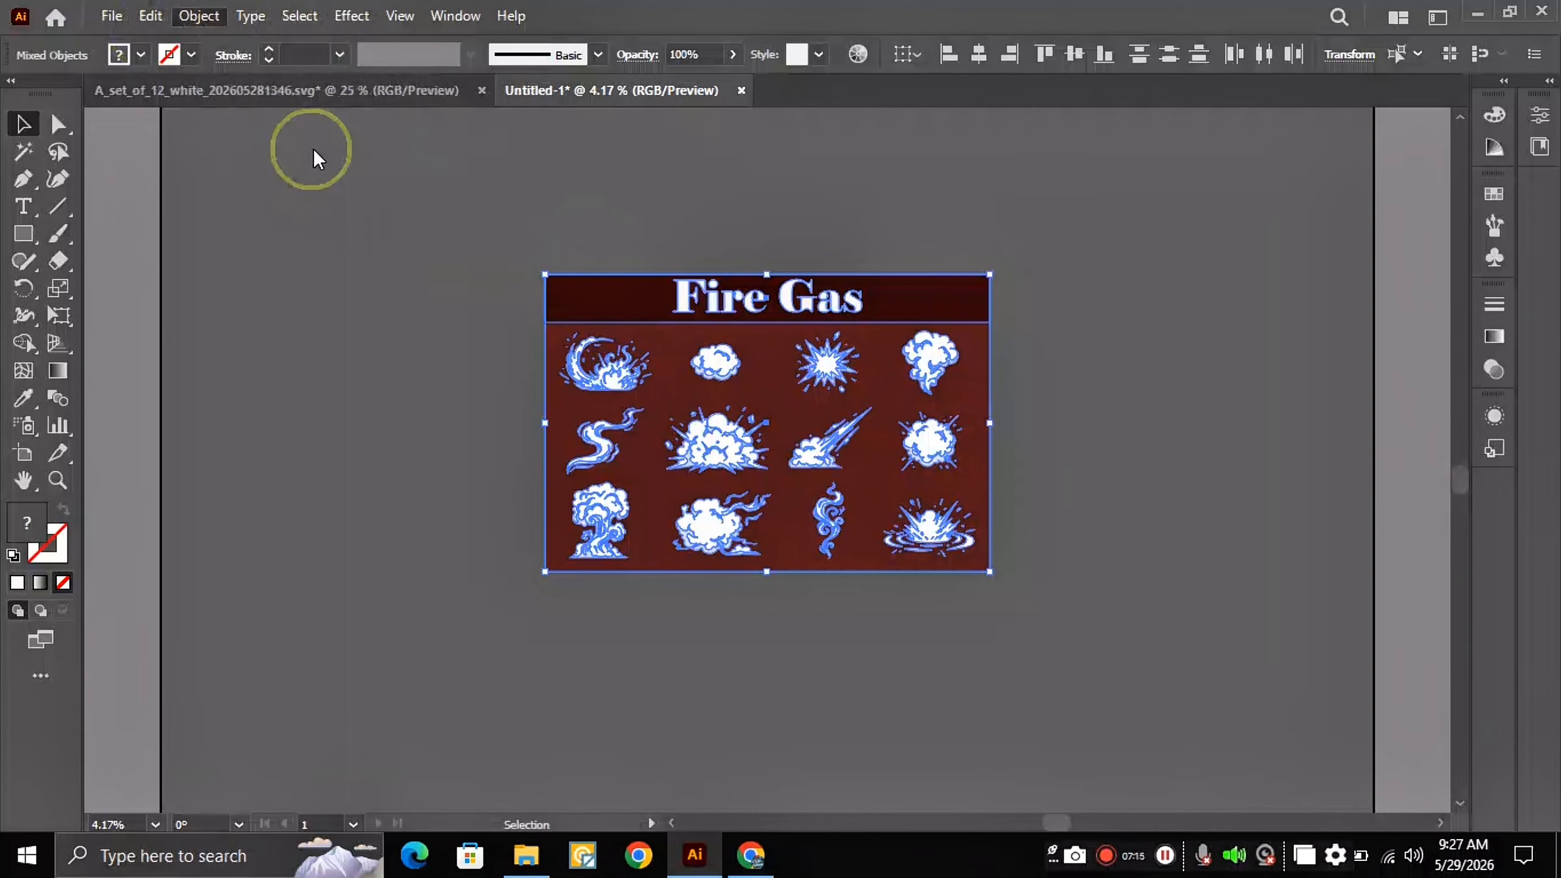
{"action": "left_click", "coordinate": [411, 197]}
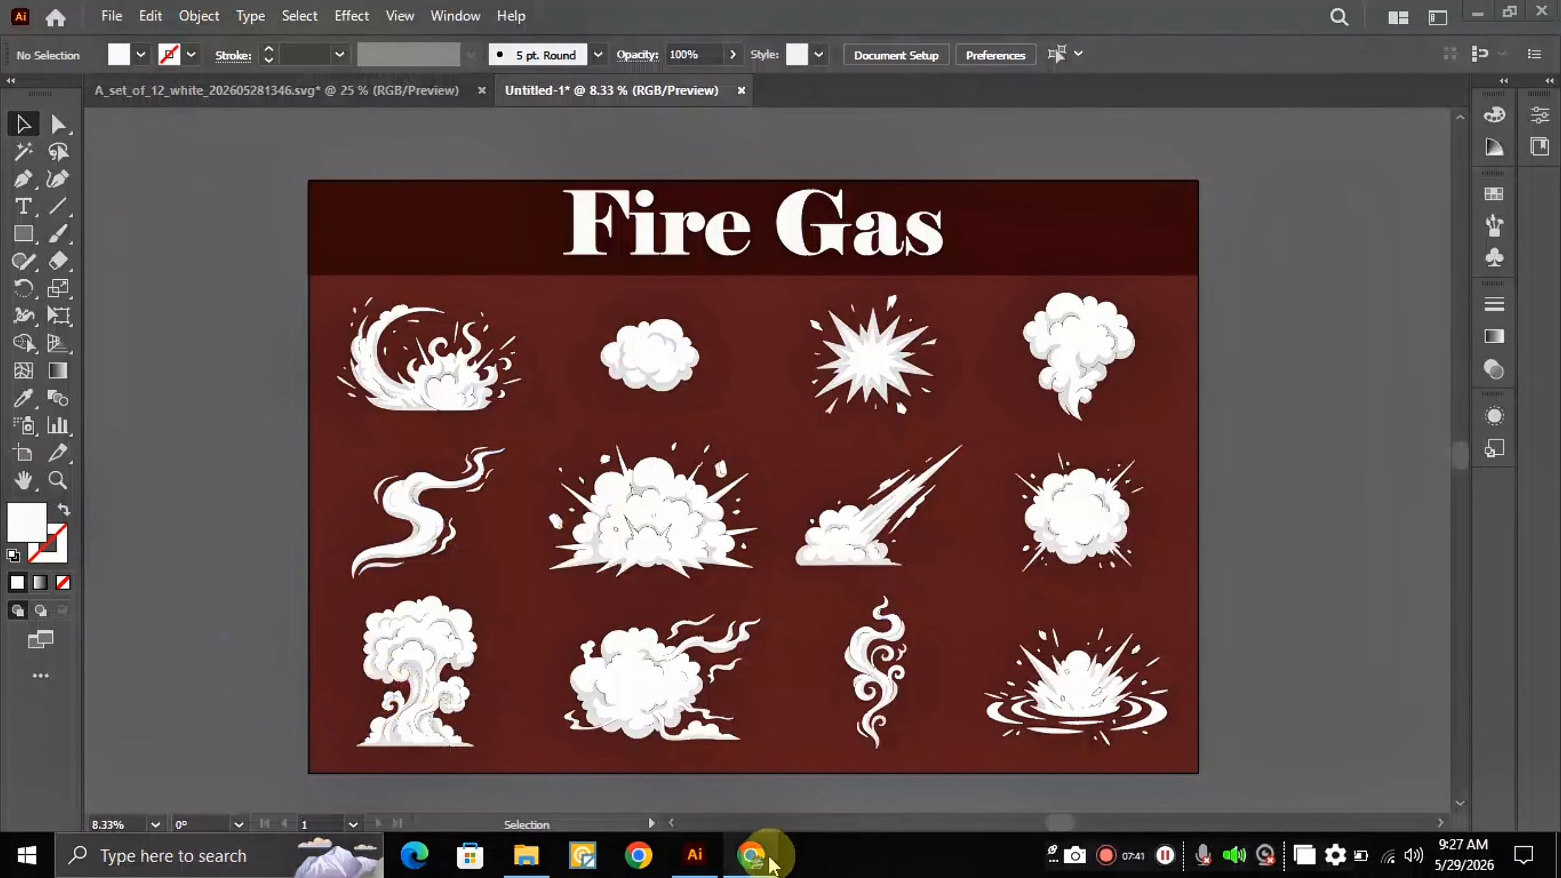
Step: Switch to Chrome and open Telegram Web and Google Gemini in separate tabs
{"action": "left_click", "coordinate": [753, 855]}
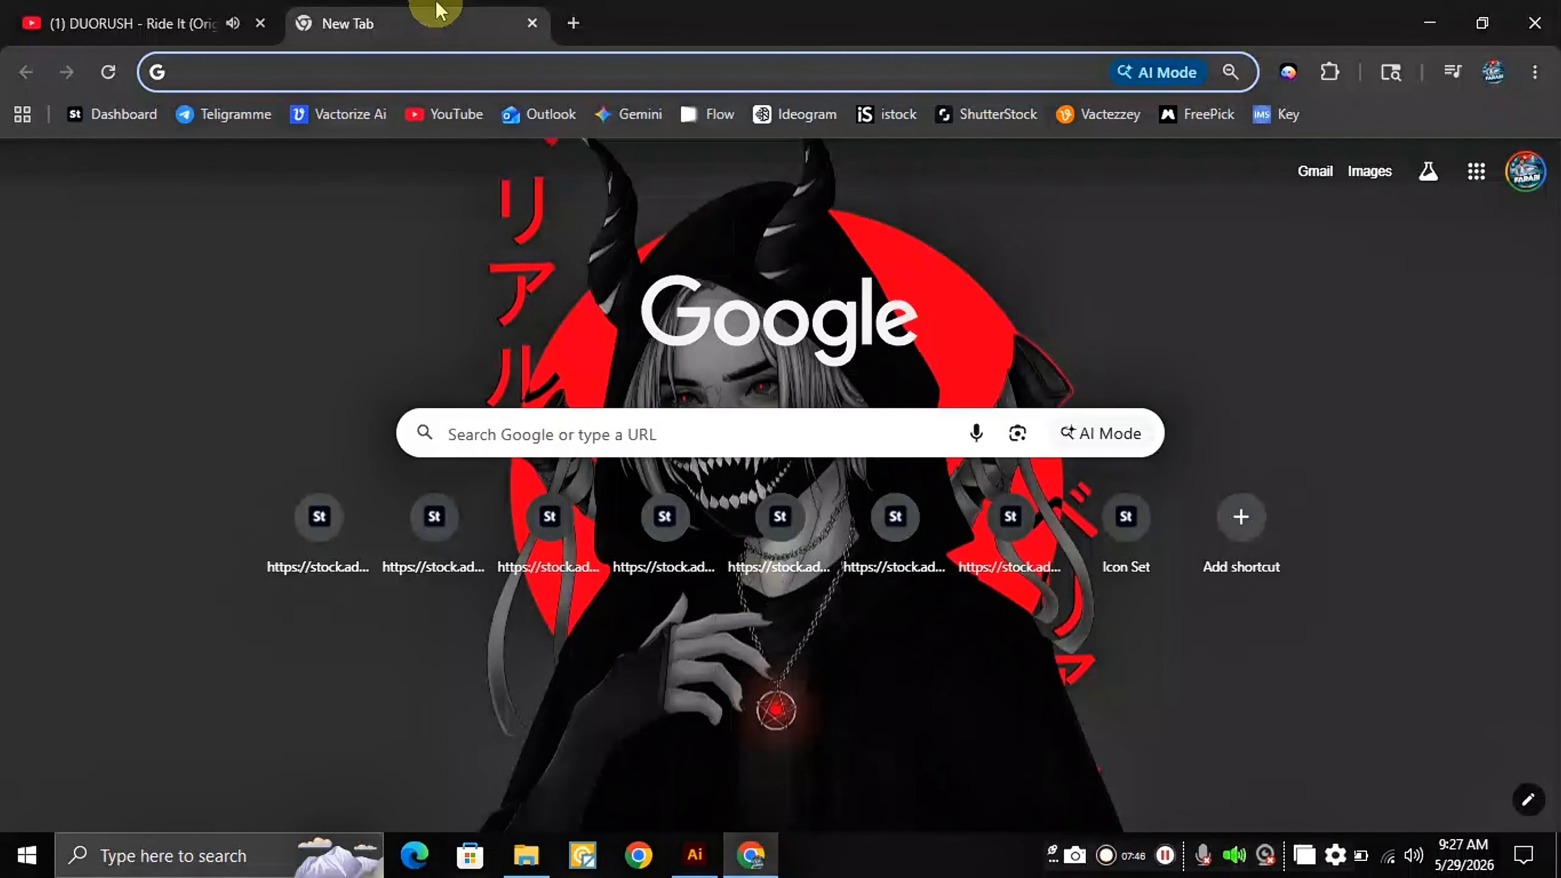
{"action": "left_click", "coordinate": [200, 115]}
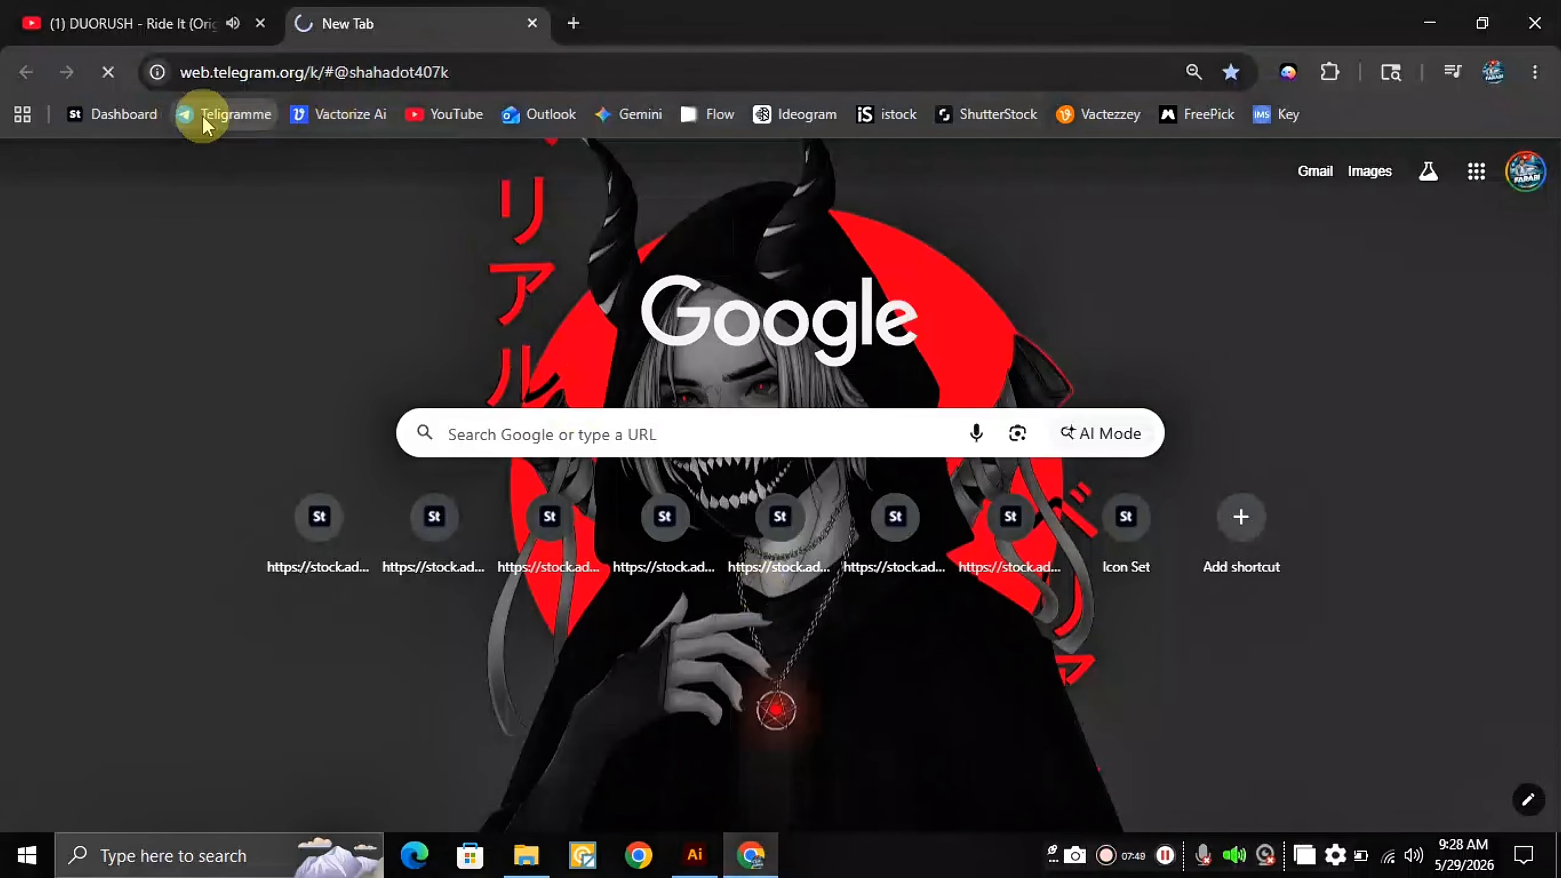
{"action": "left_click", "coordinate": [570, 24]}
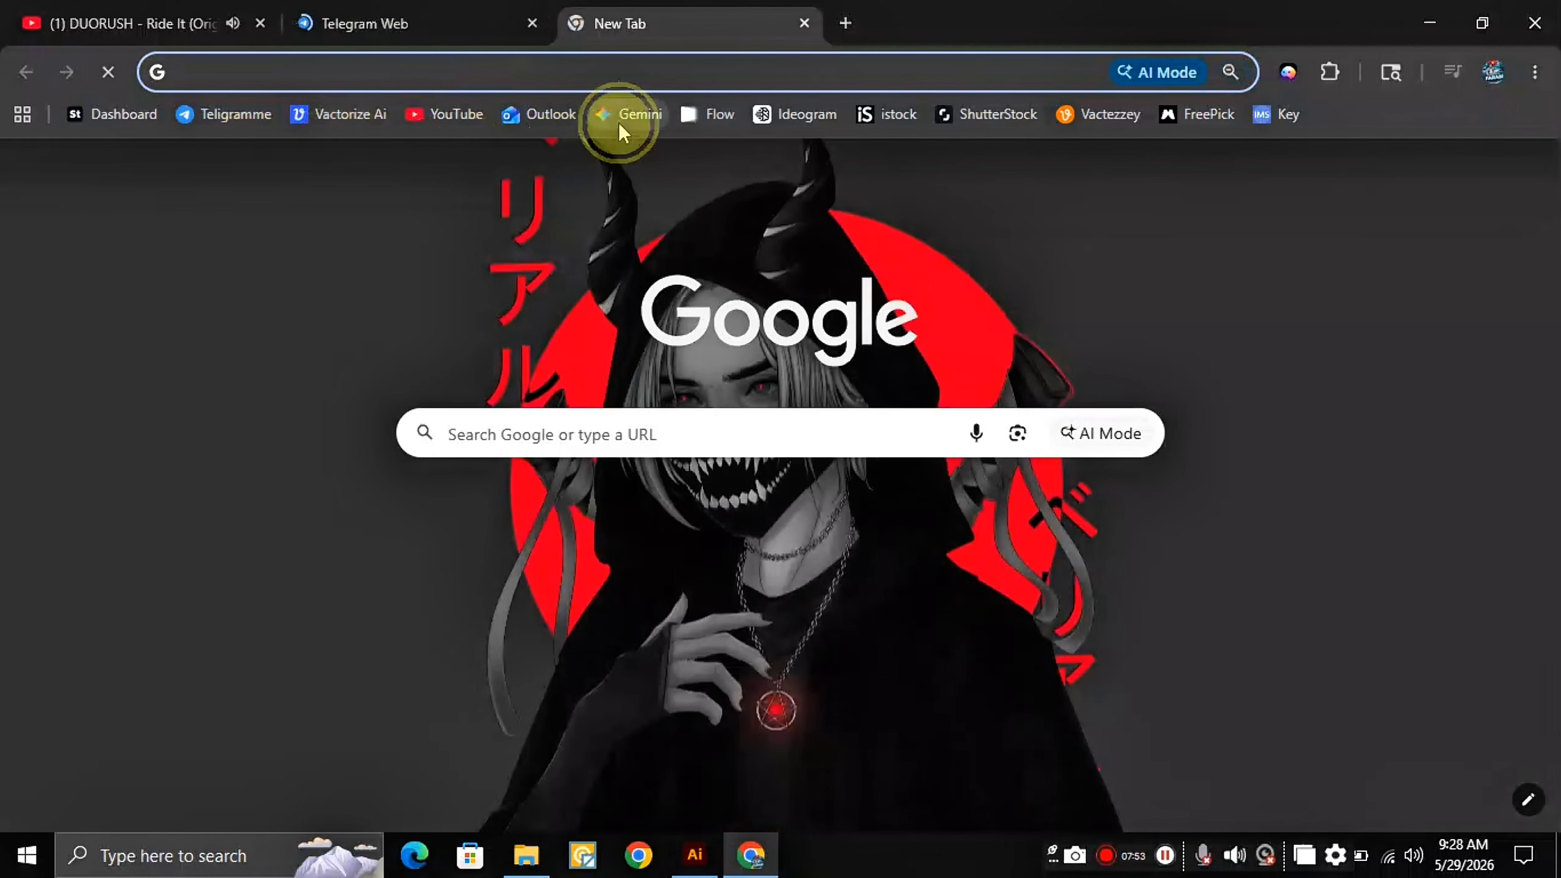
{"action": "left_click", "coordinate": [621, 123]}
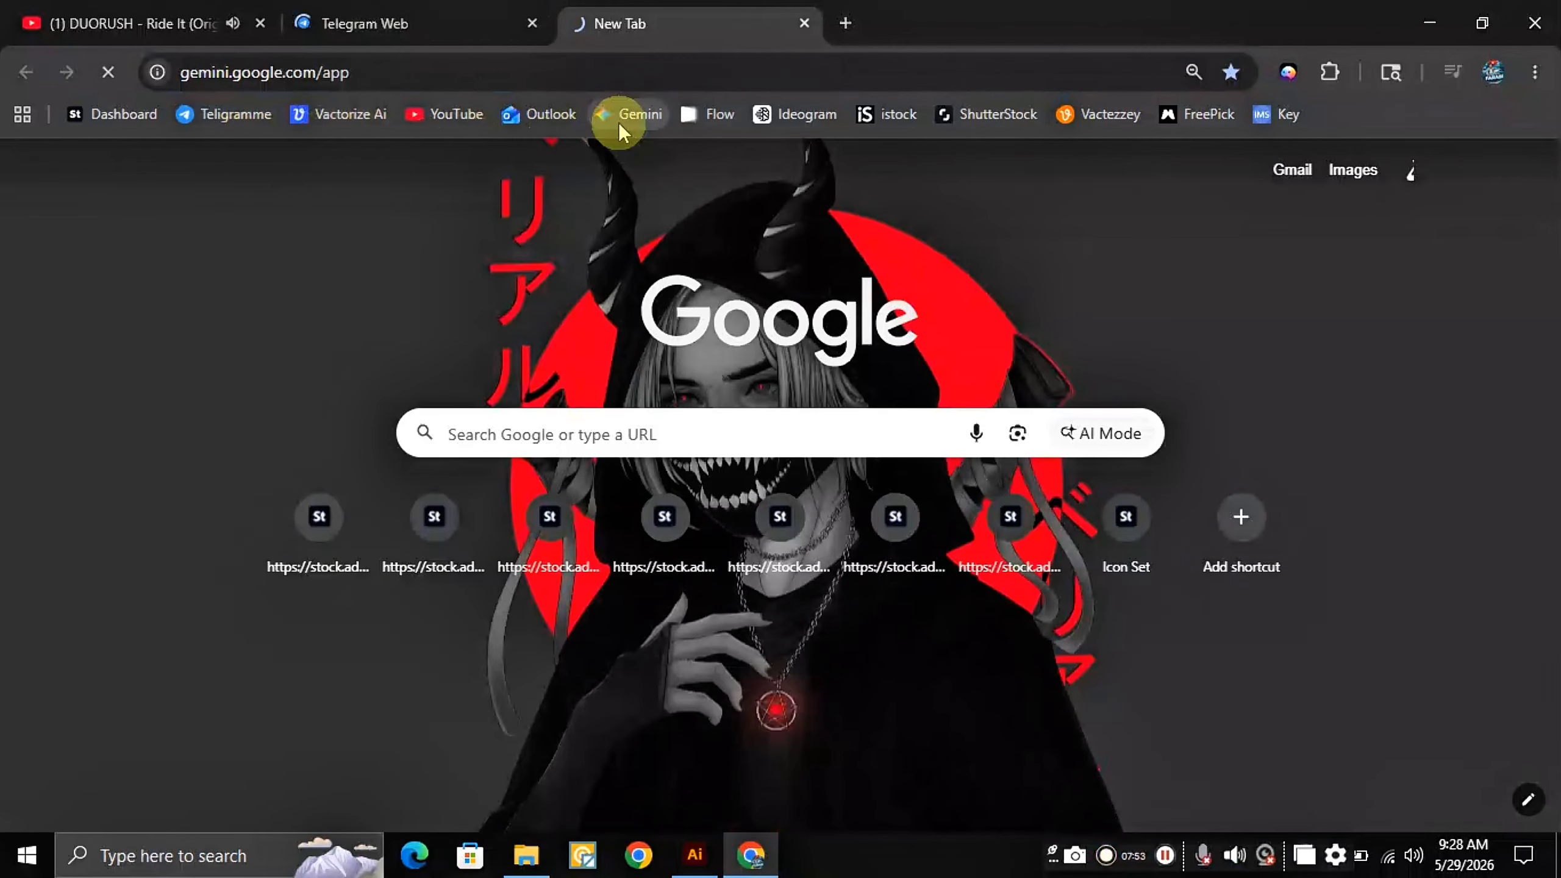
Step: Open the Telegram chat that holds the saved prompts and locate the stock image title and keyword metadata prompt
{"action": "left_click", "coordinate": [409, 9]}
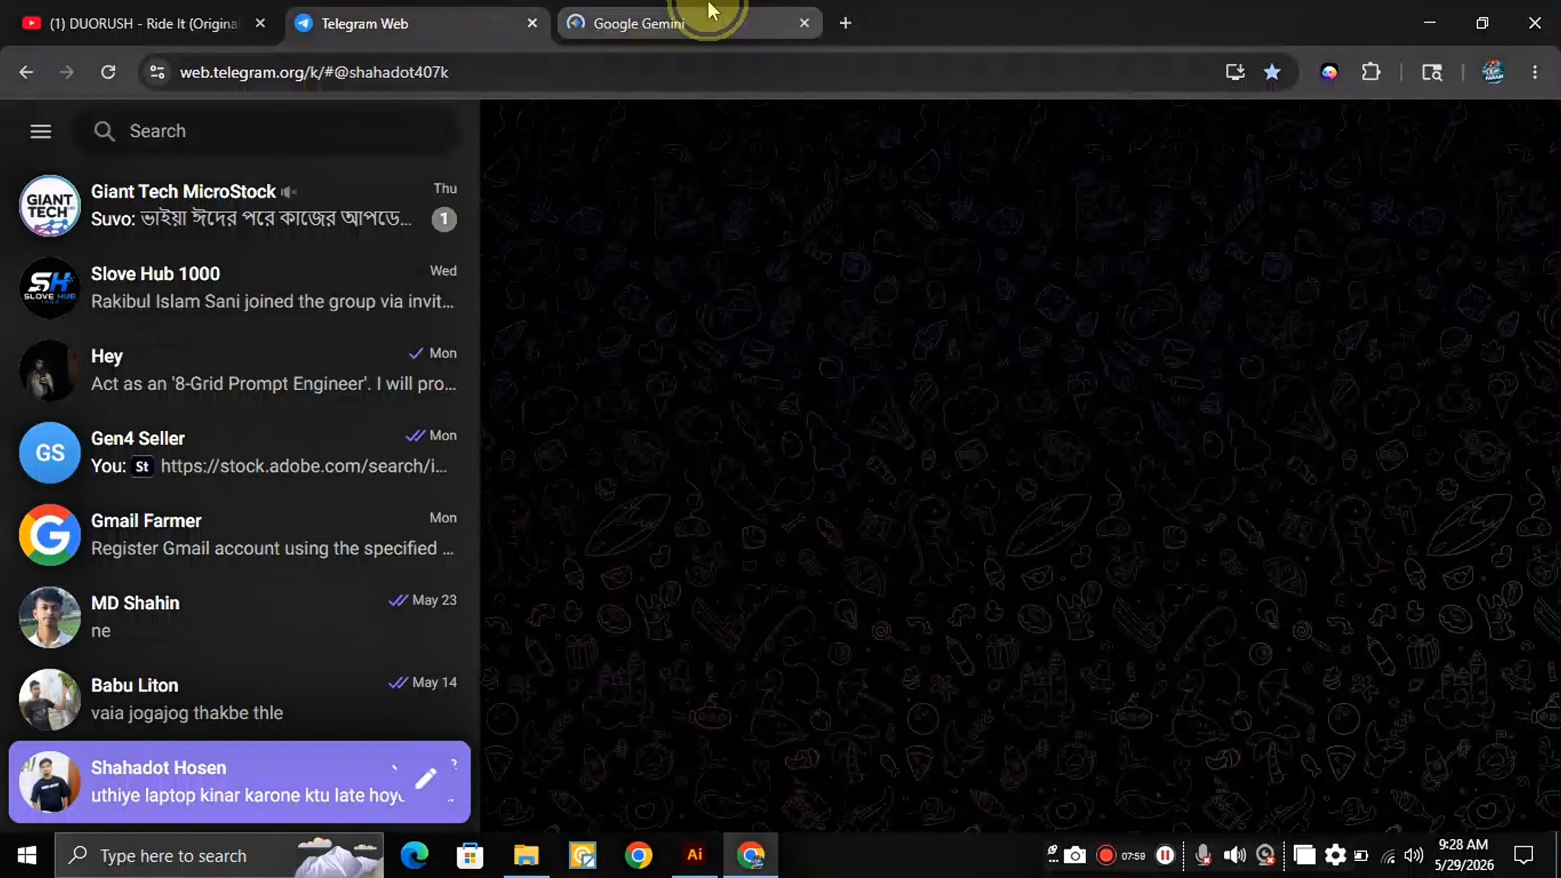
{"action": "left_click", "coordinate": [708, 4]}
{"action": "left_click", "coordinate": [376, 36]}
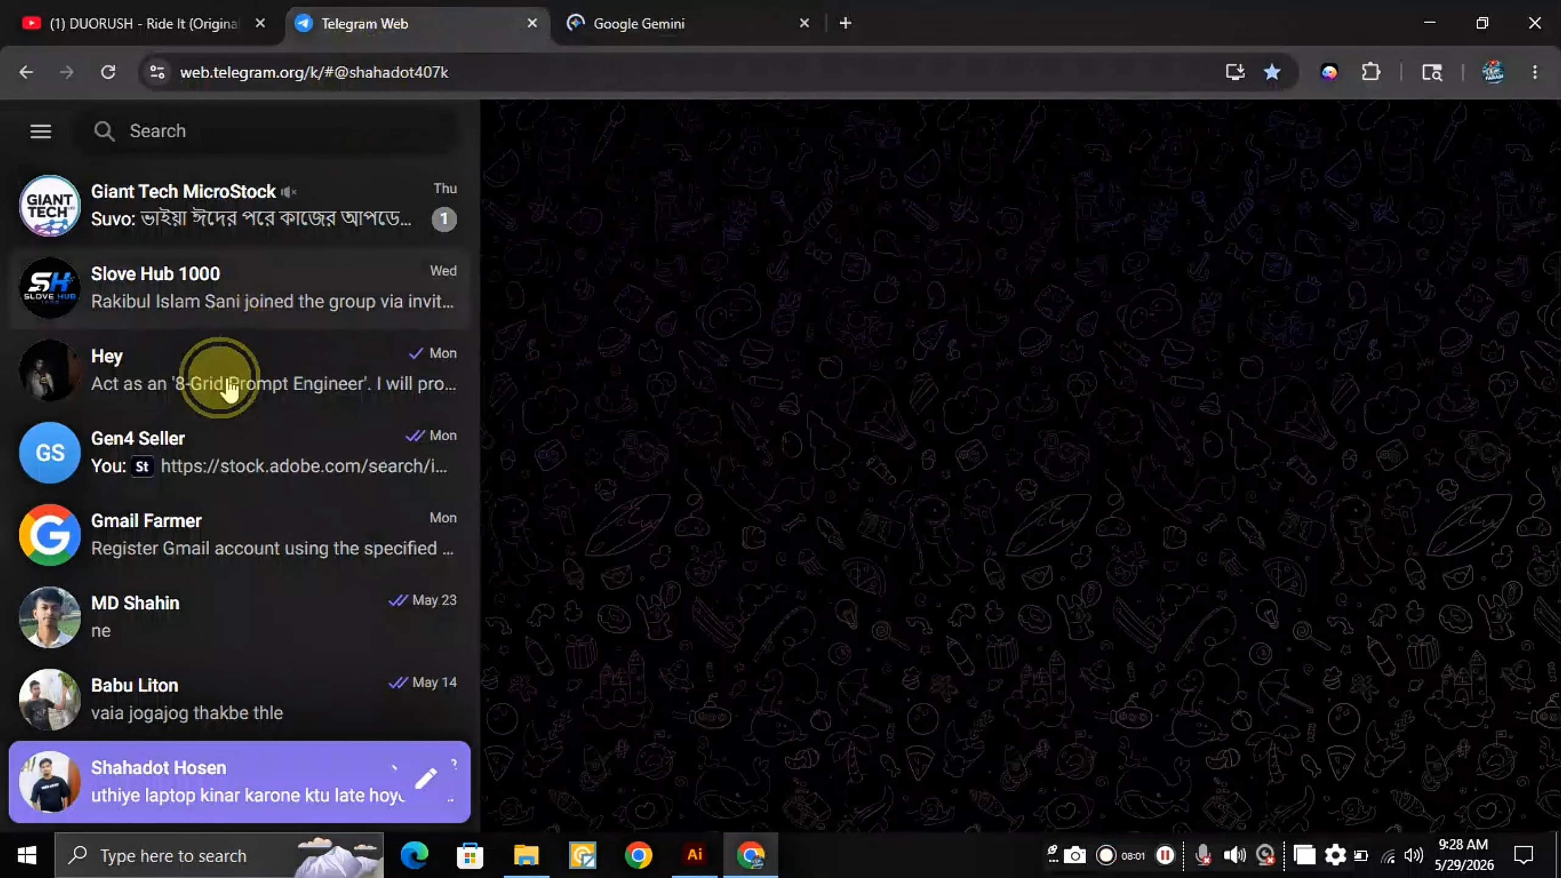
{"action": "left_click", "coordinate": [230, 387]}
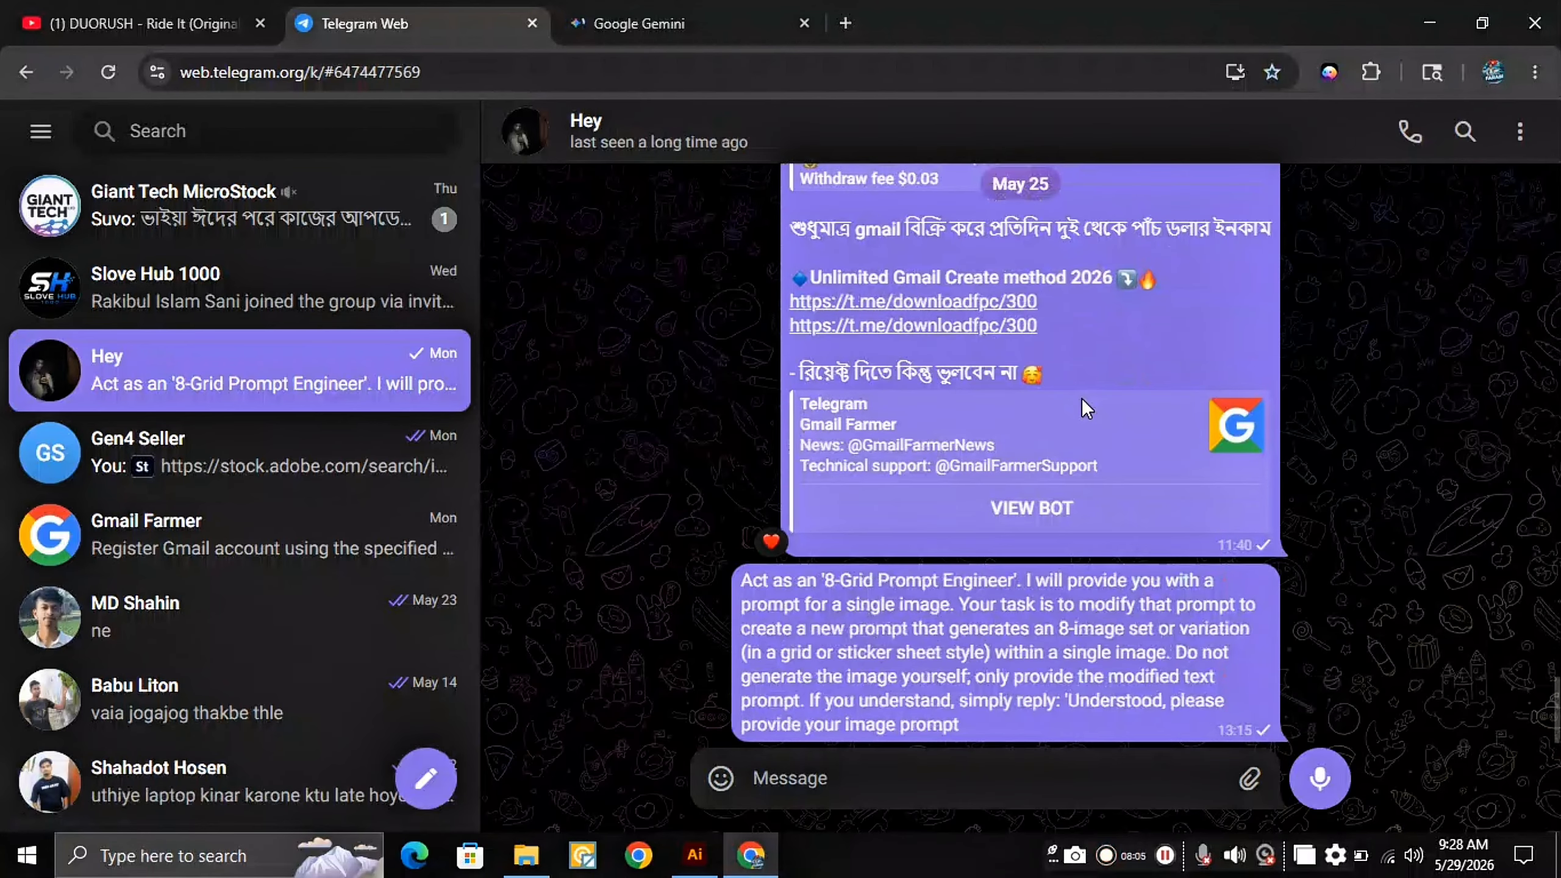
{"action": "scroll", "coordinate": [1086, 407], "scroll_direction": "up", "scroll_amount": 15}
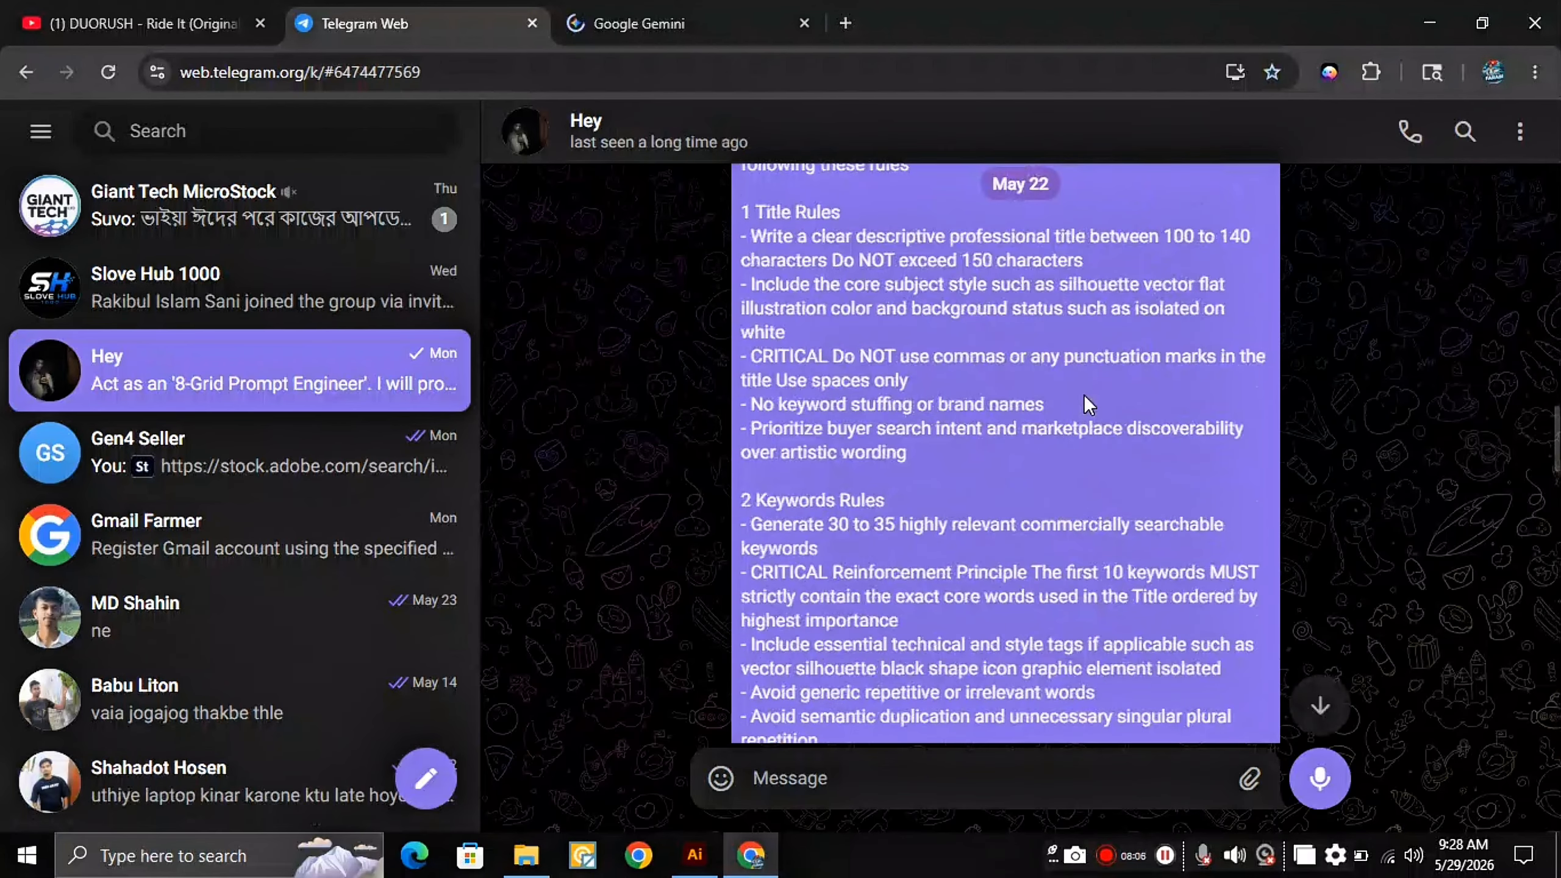
{"action": "scroll", "coordinate": [1087, 407], "scroll_direction": "up", "scroll_amount": 3}
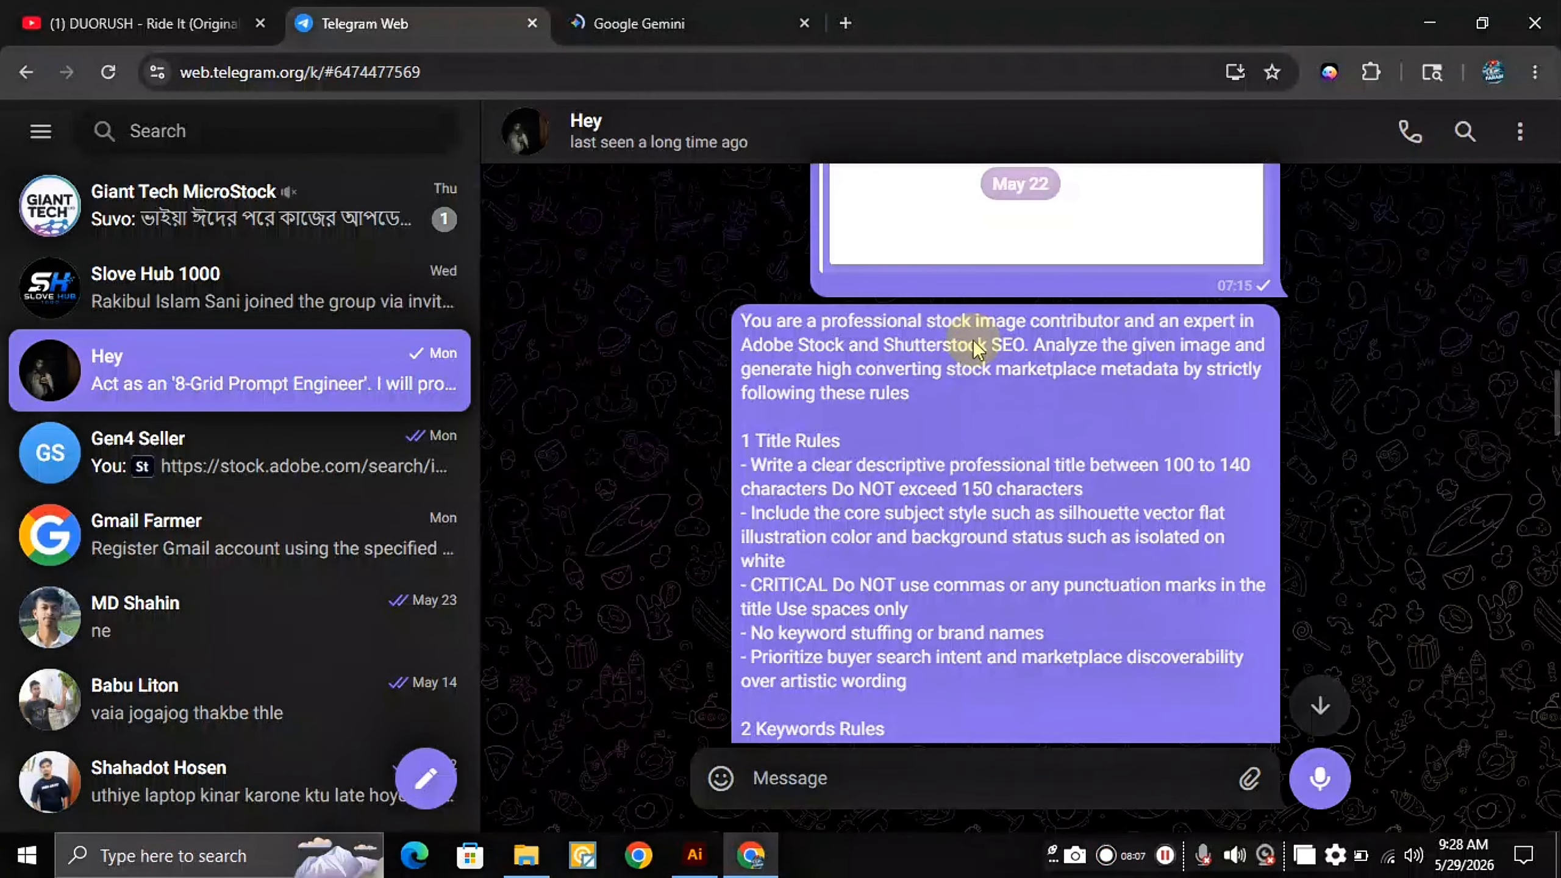
Step: Return to Illustrator and take a screenshot of the whole "Fire Gas" artboard area
{"action": "left_click", "coordinate": [656, 13]}
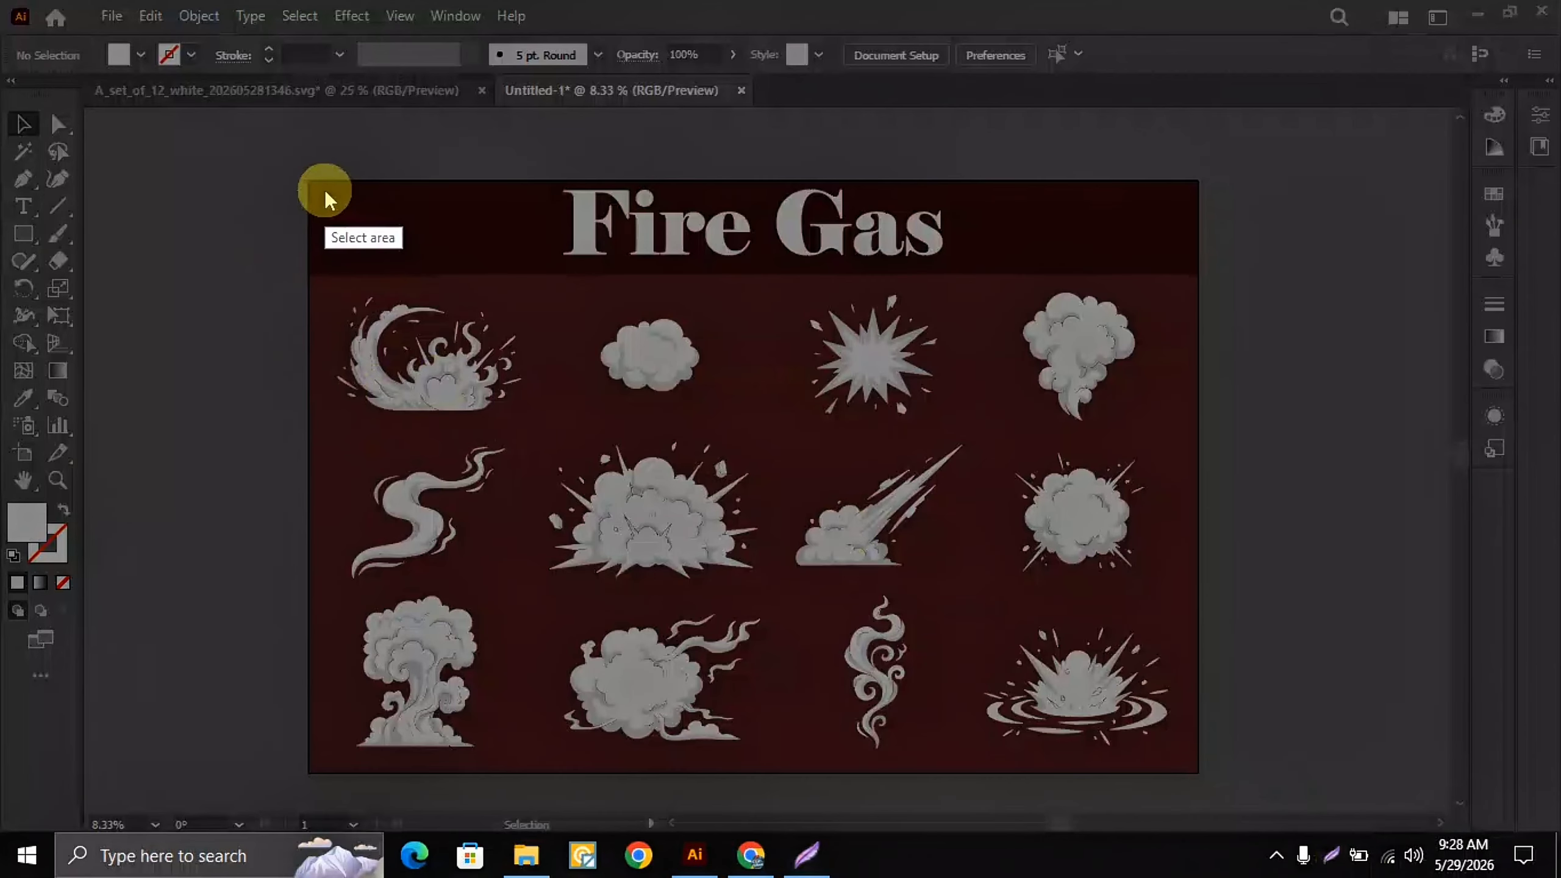
{"action": "left_click_drag", "start_coordinate": [316, 189], "coordinate": [1196, 774]}
{"action": "left_click", "coordinate": [1111, 798]}
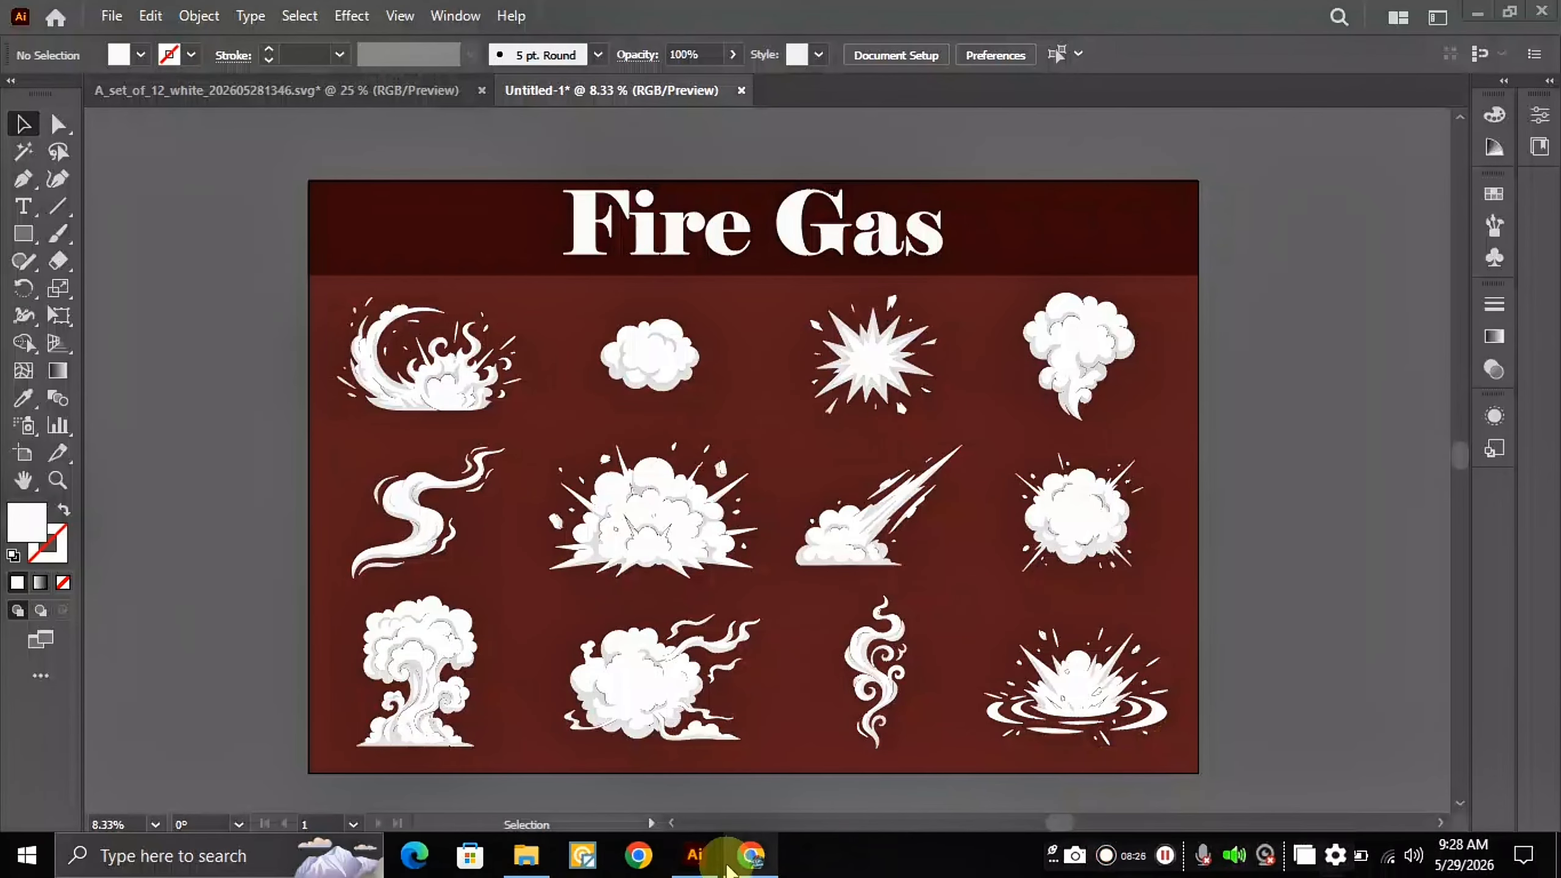
Step: Send Gemini the artboard screenshot together with the stock image metadata prompt copied from the Telegram chat
{"action": "left_click", "coordinate": [745, 862]}
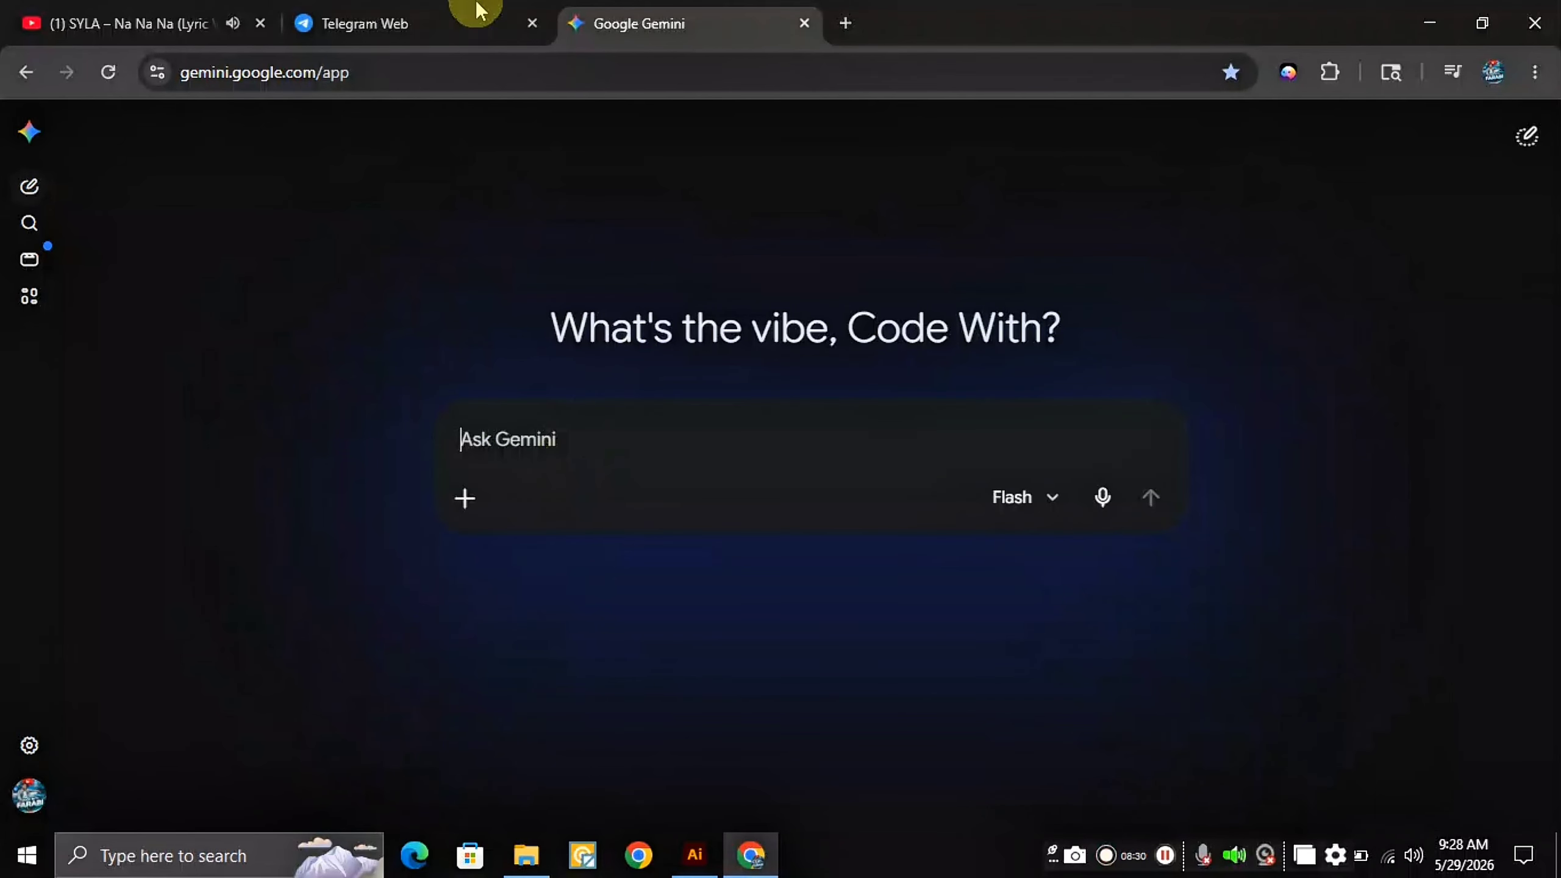
{"action": "left_click", "coordinate": [381, 18]}
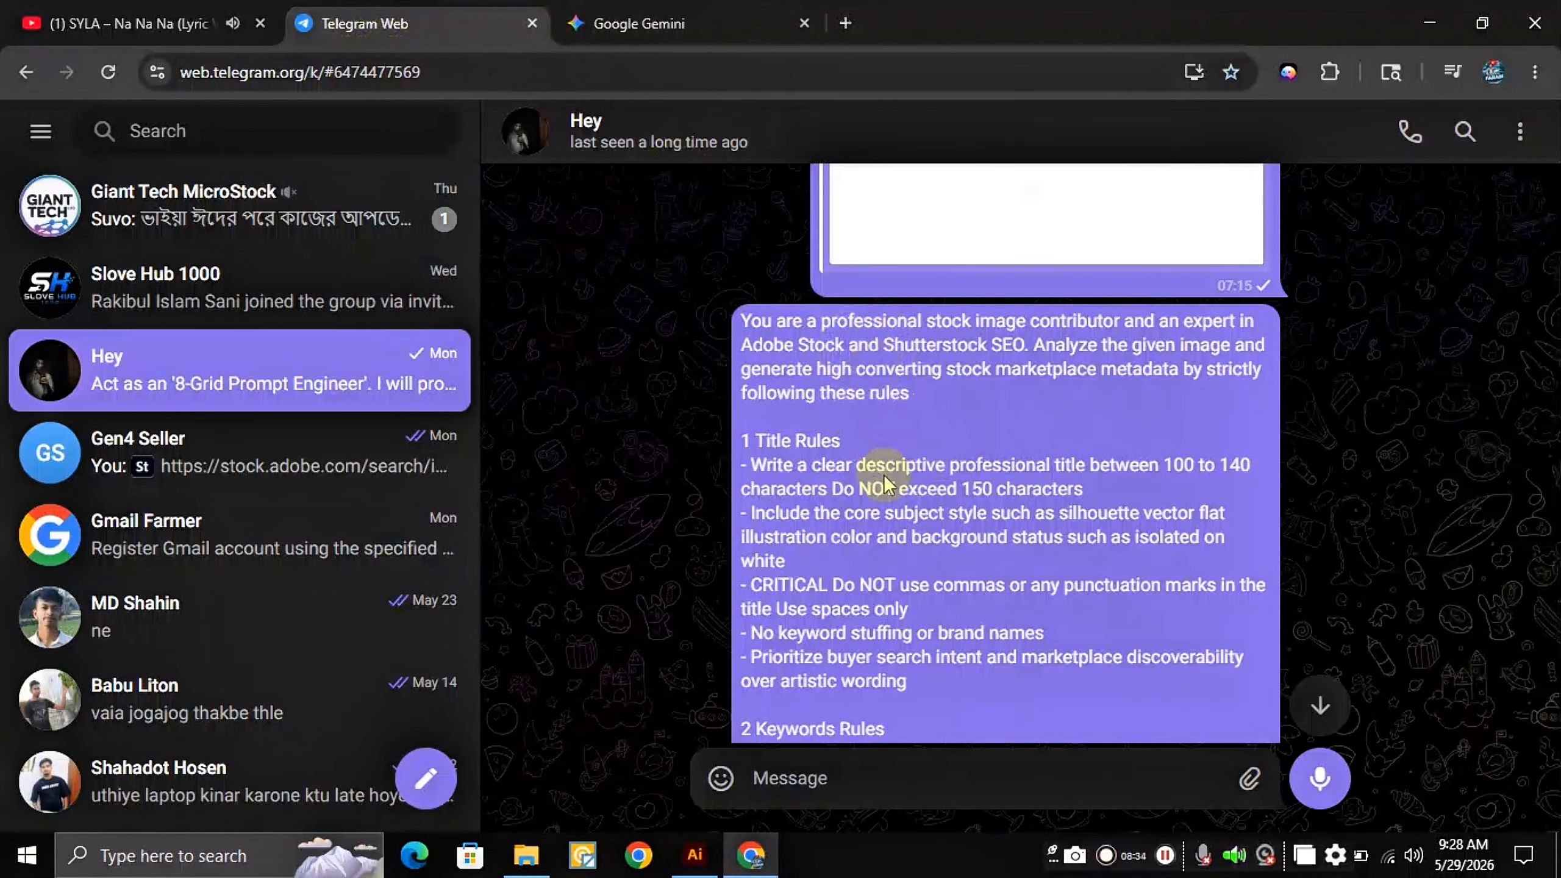
{"action": "right_click", "coordinate": [884, 369]}
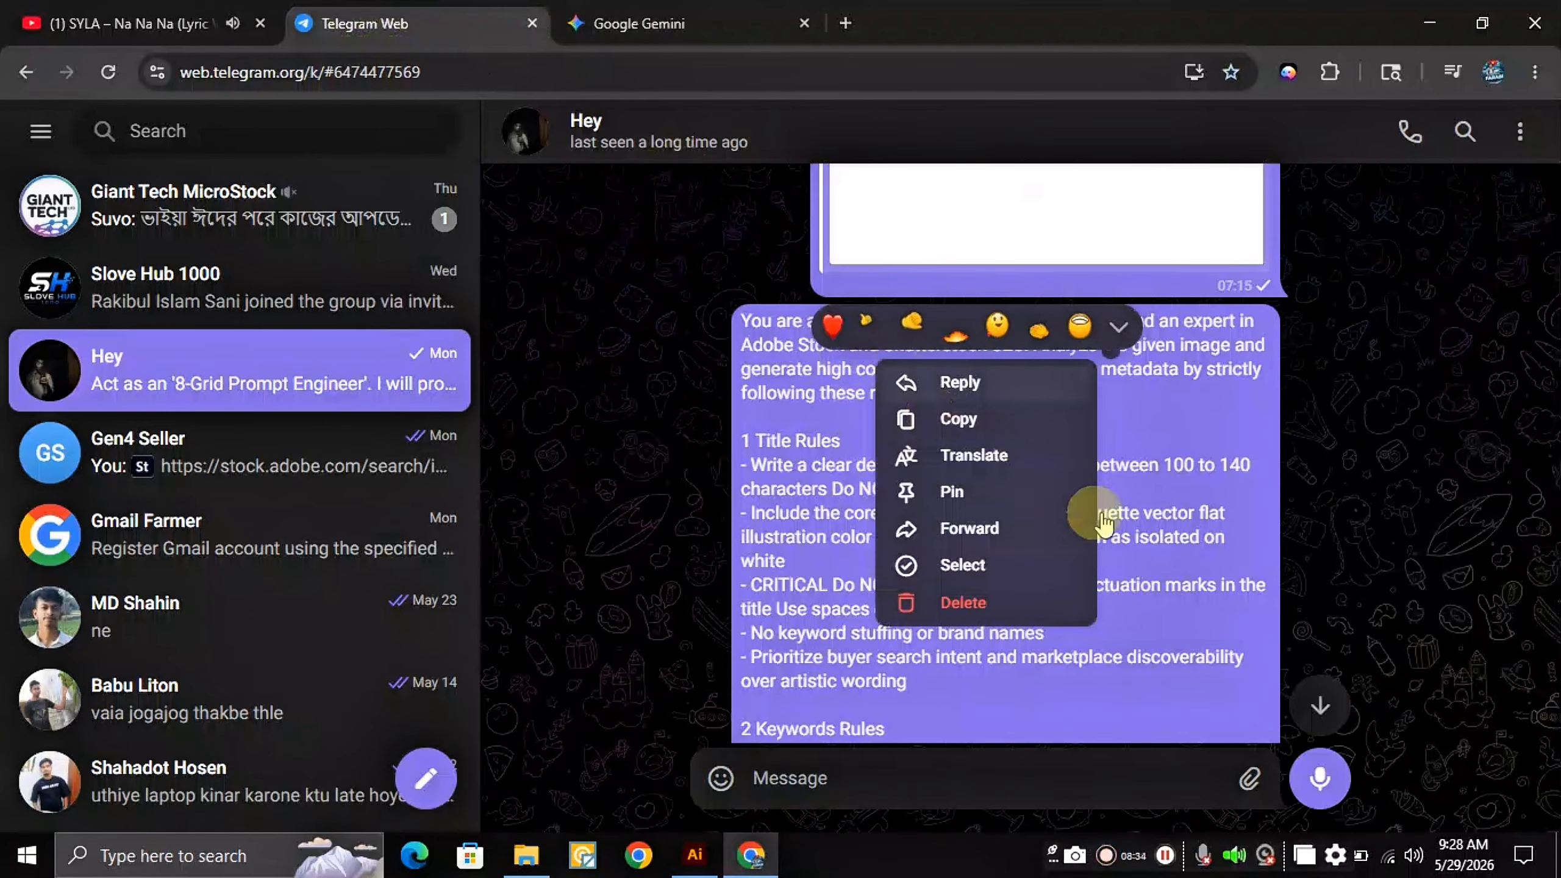
{"action": "left_click", "coordinate": [977, 425]}
{"action": "left_click", "coordinate": [577, 15]}
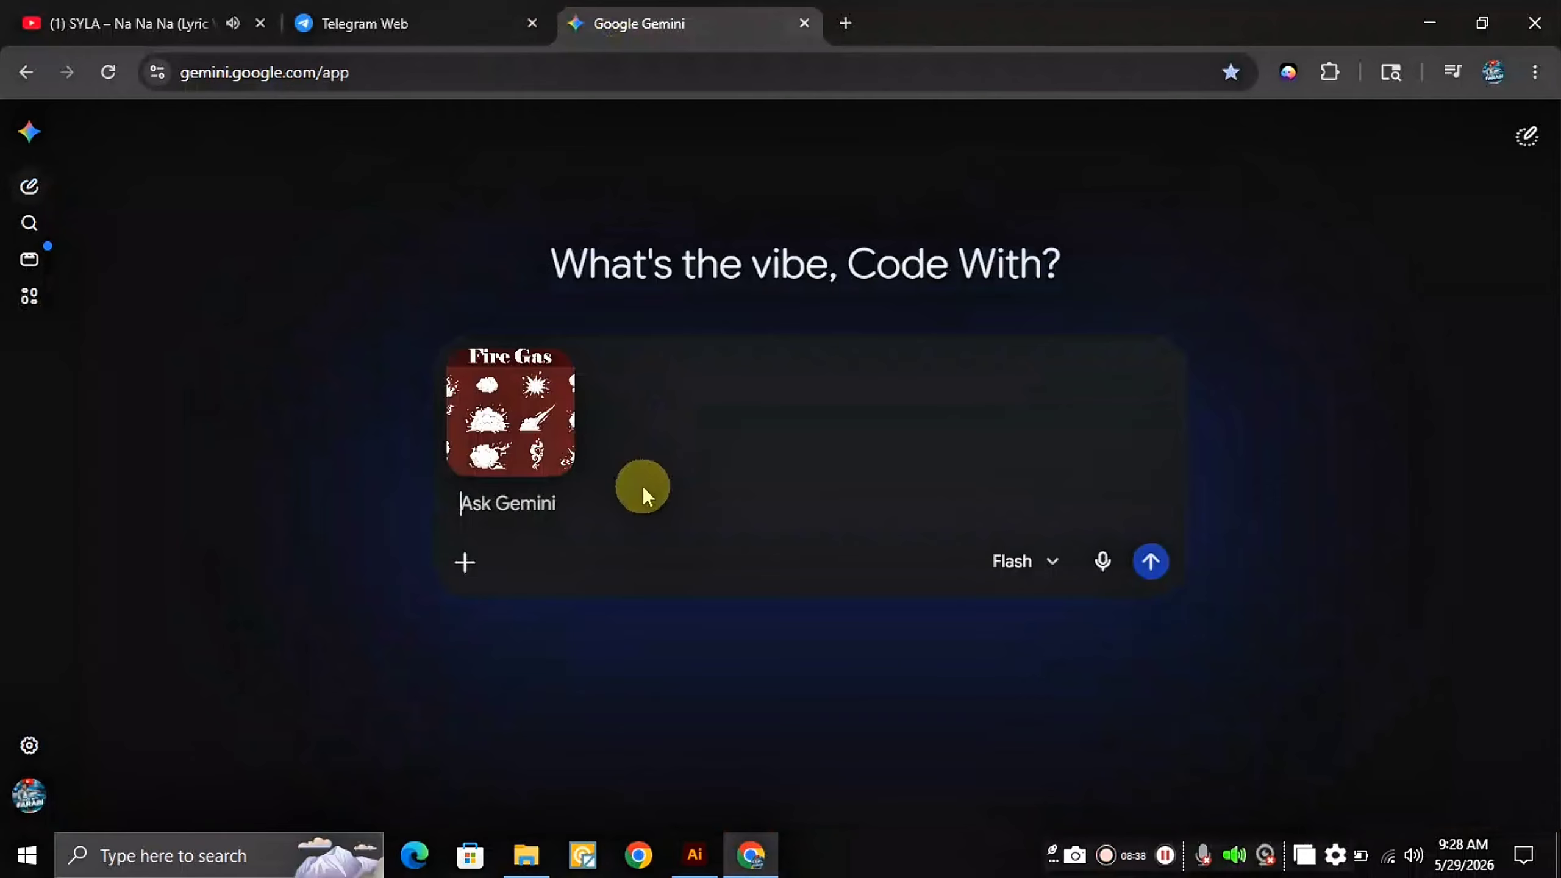
{"action": "key", "text": "ctrl+v"}
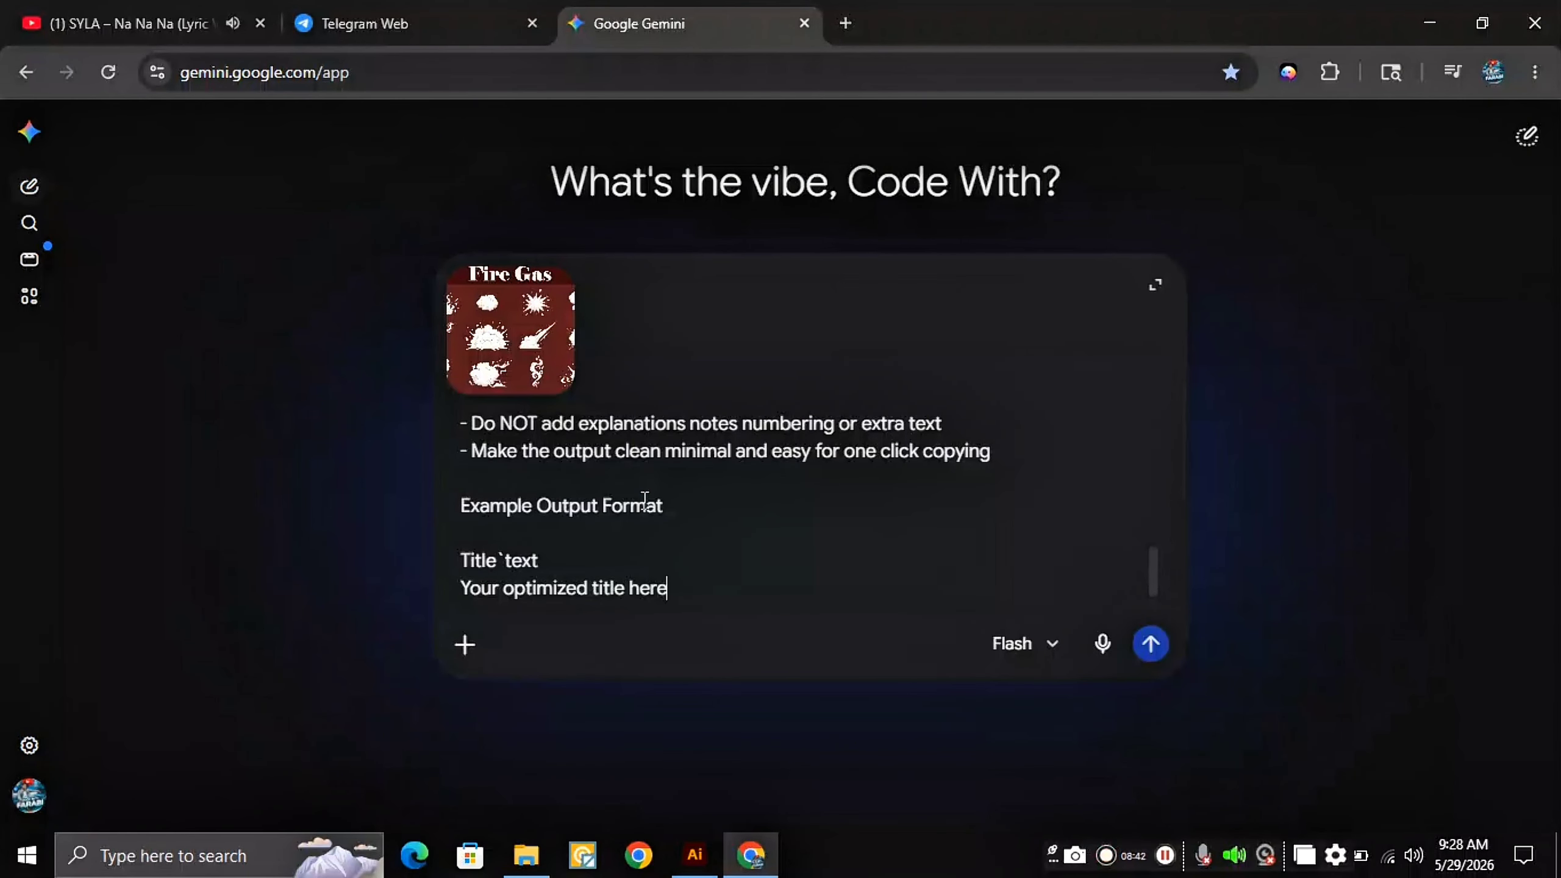
{"action": "key", "text": "Return"}
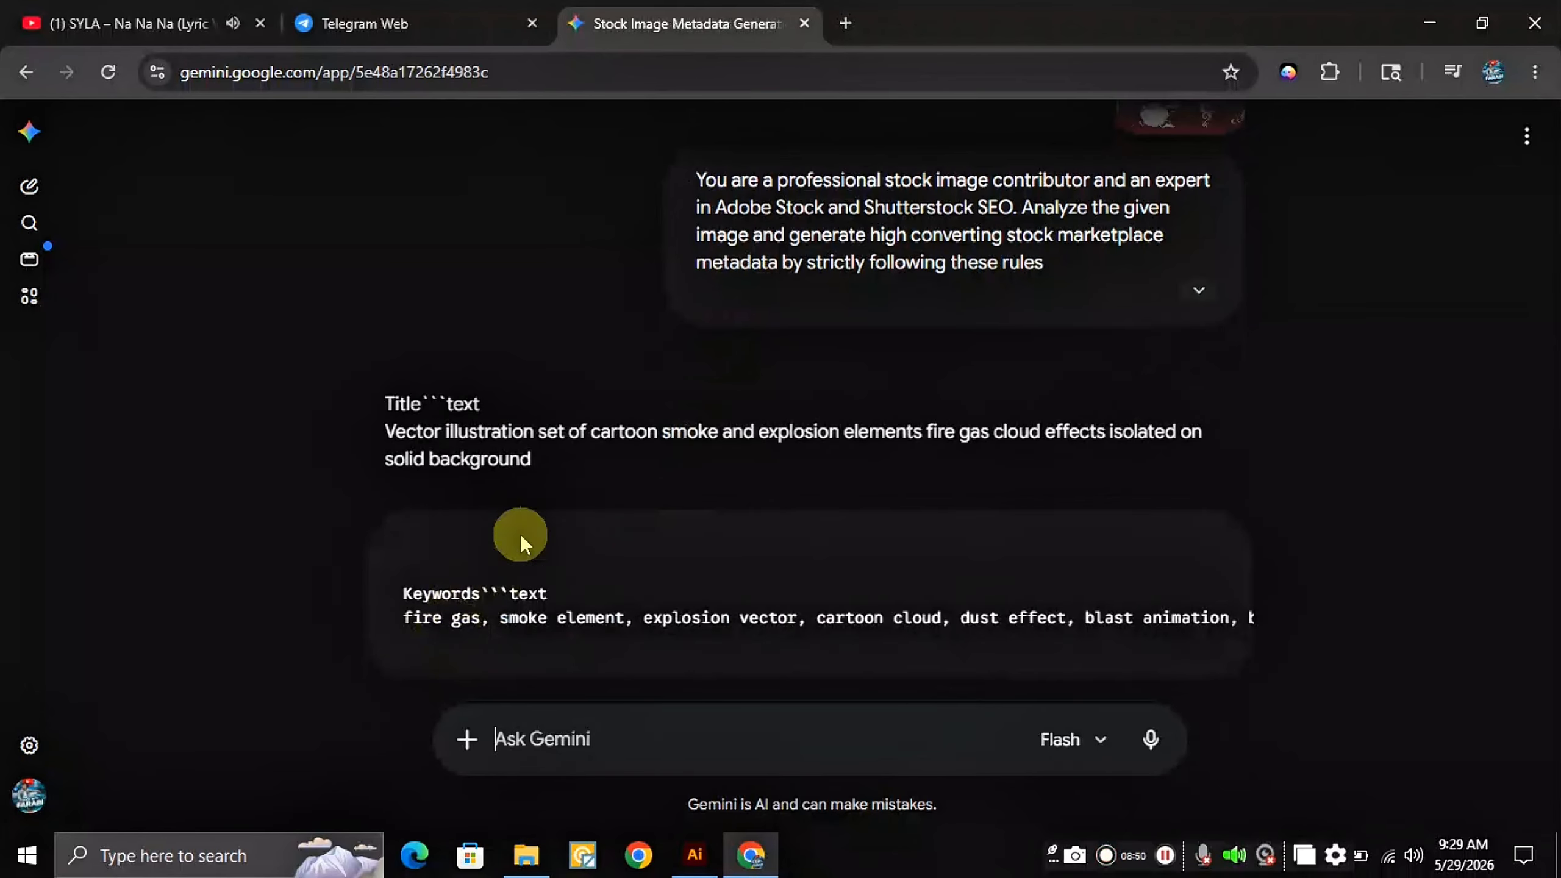
Step: Copy the complete keyword list from Gemini's answer, starting at "fire gas"
{"action": "left_click_drag", "start_coordinate": [408, 616], "coordinate": [1338, 638]}
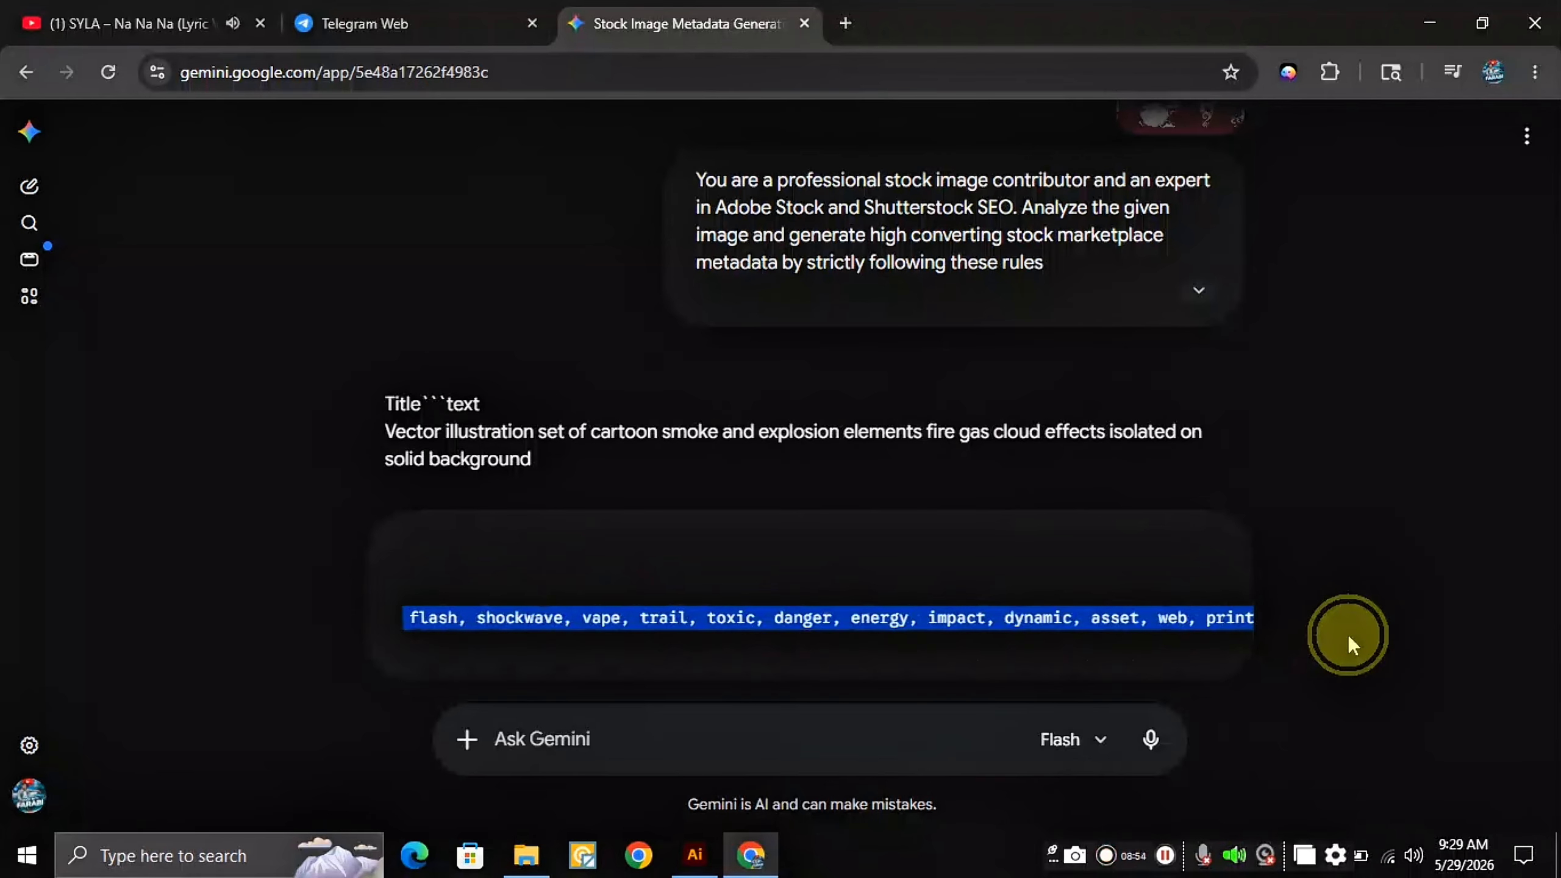
{"action": "right_click", "coordinate": [1044, 625]}
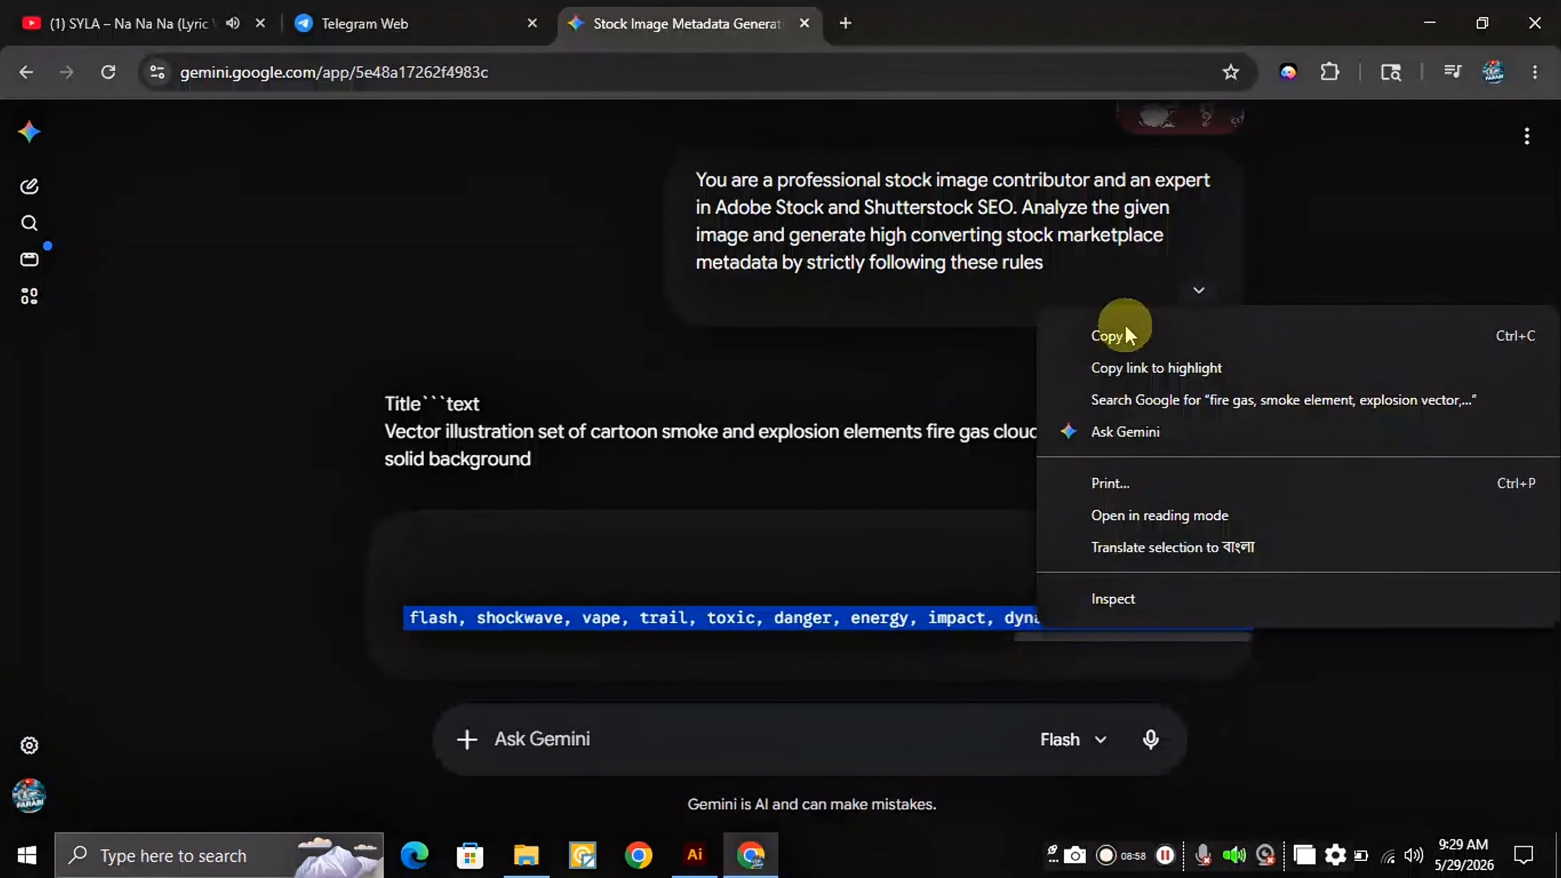
{"action": "left_click", "coordinate": [1111, 343]}
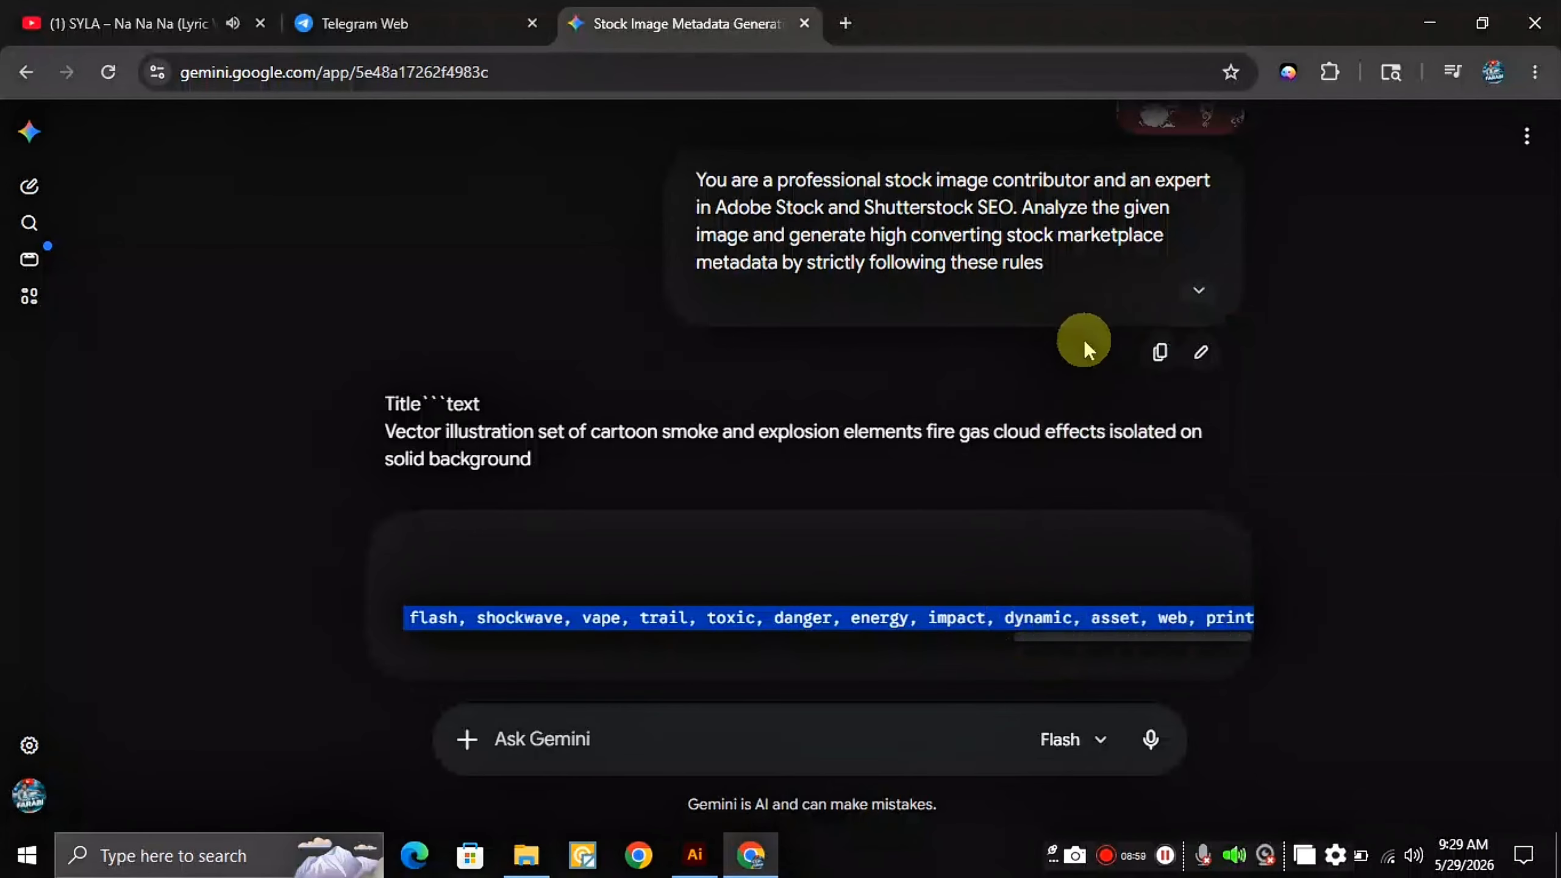
Step: Copy the title beginning "Vector illustration set of cartoon smoke" from Gemini's answer and go back to Illustrator
{"action": "left_click", "coordinate": [376, 440]}
{"action": "triple_click", "coordinate": [590, 462]}
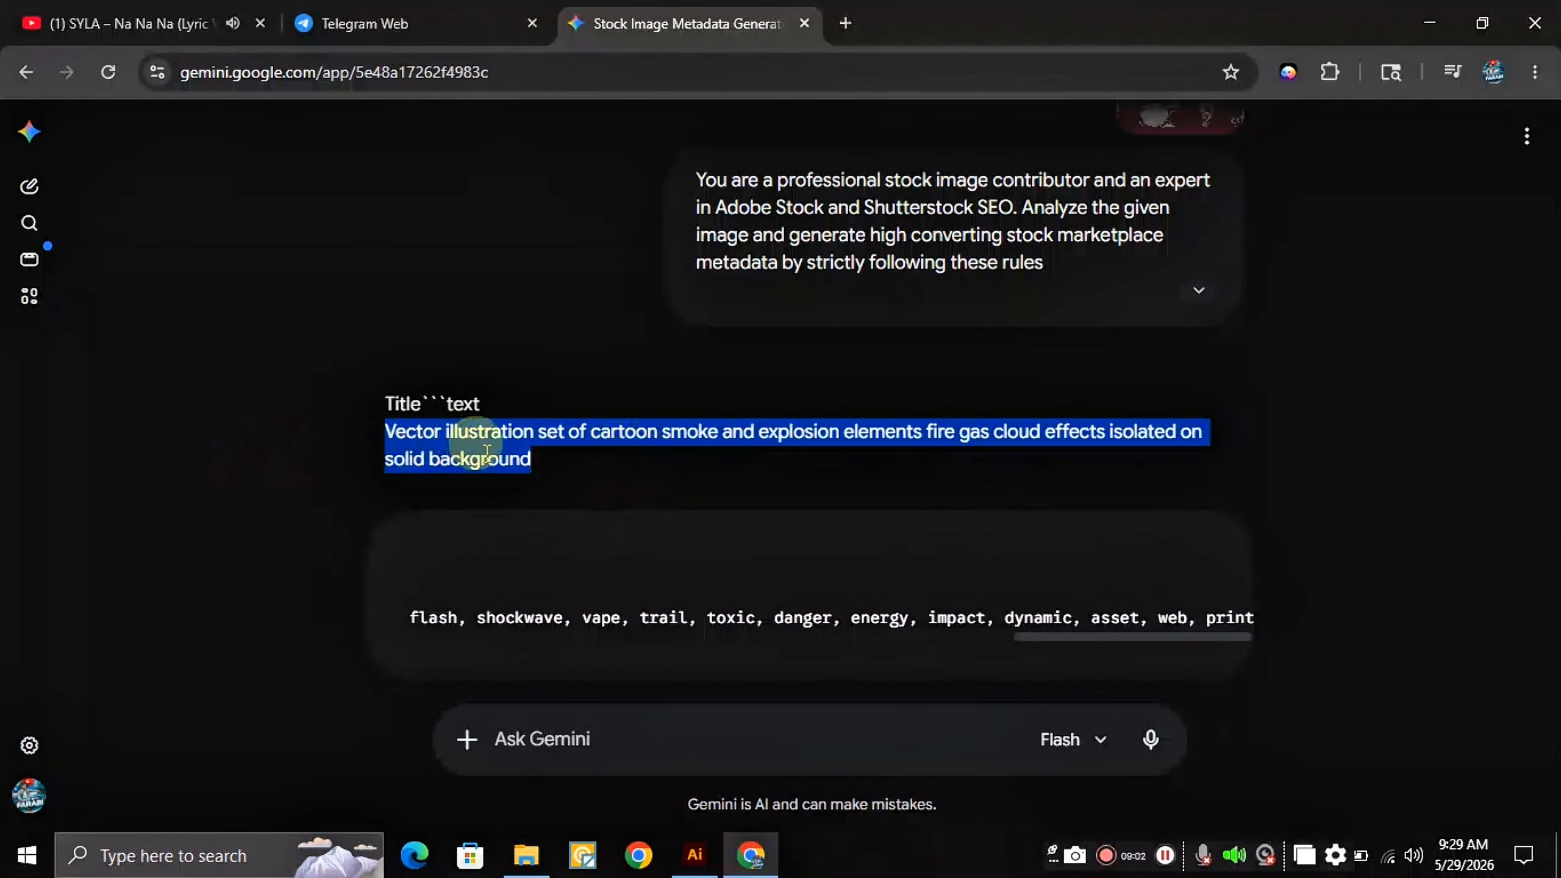
{"action": "right_click", "coordinate": [486, 461]}
{"action": "left_click", "coordinate": [556, 483]}
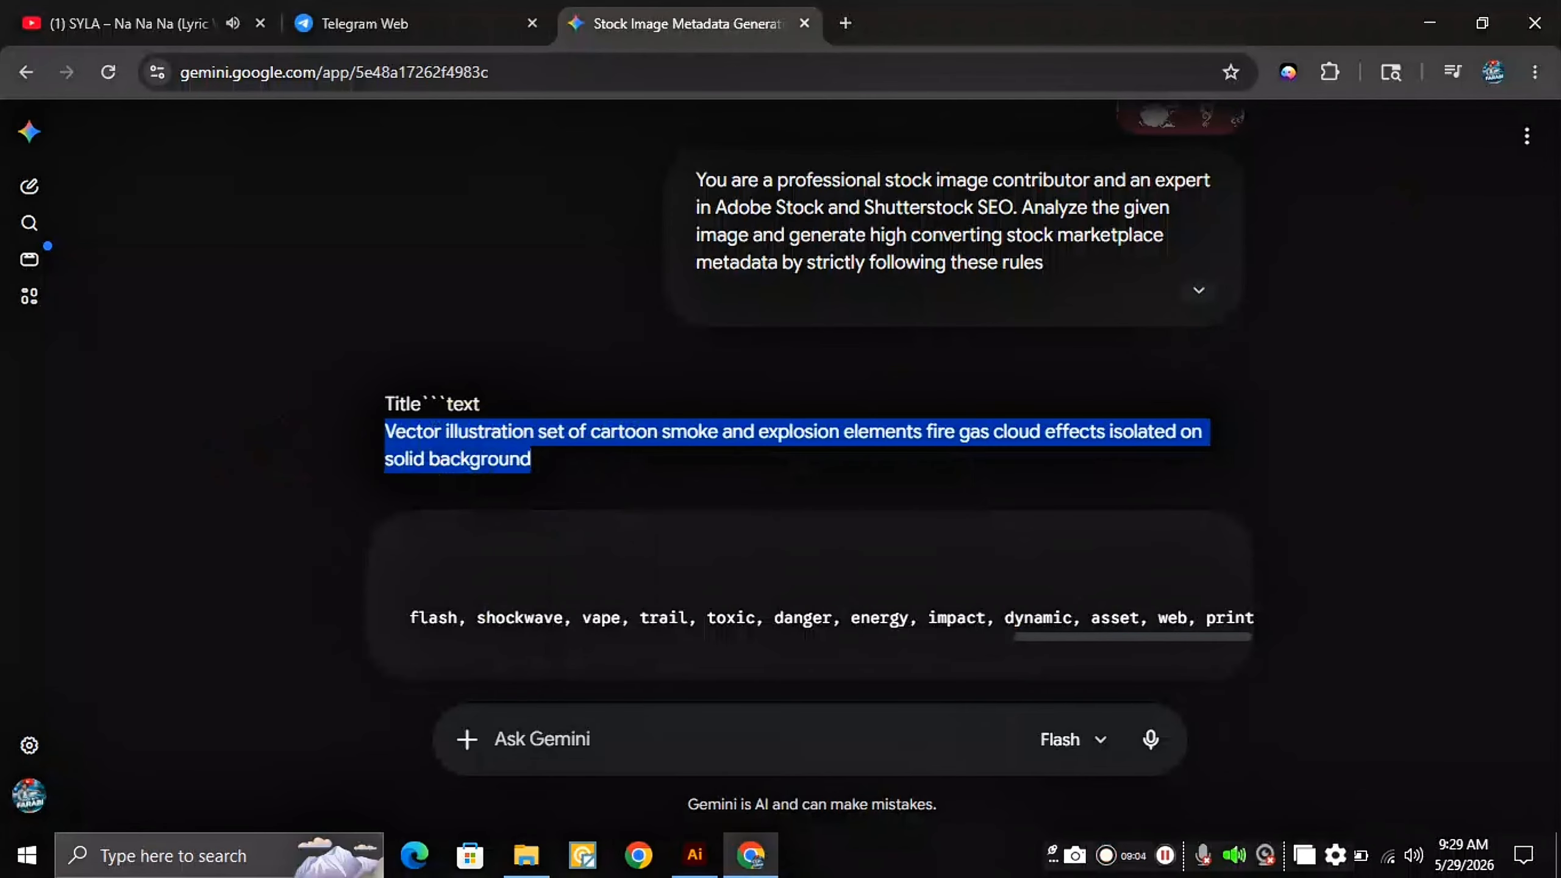
{"action": "left_click", "coordinate": [1431, 11]}
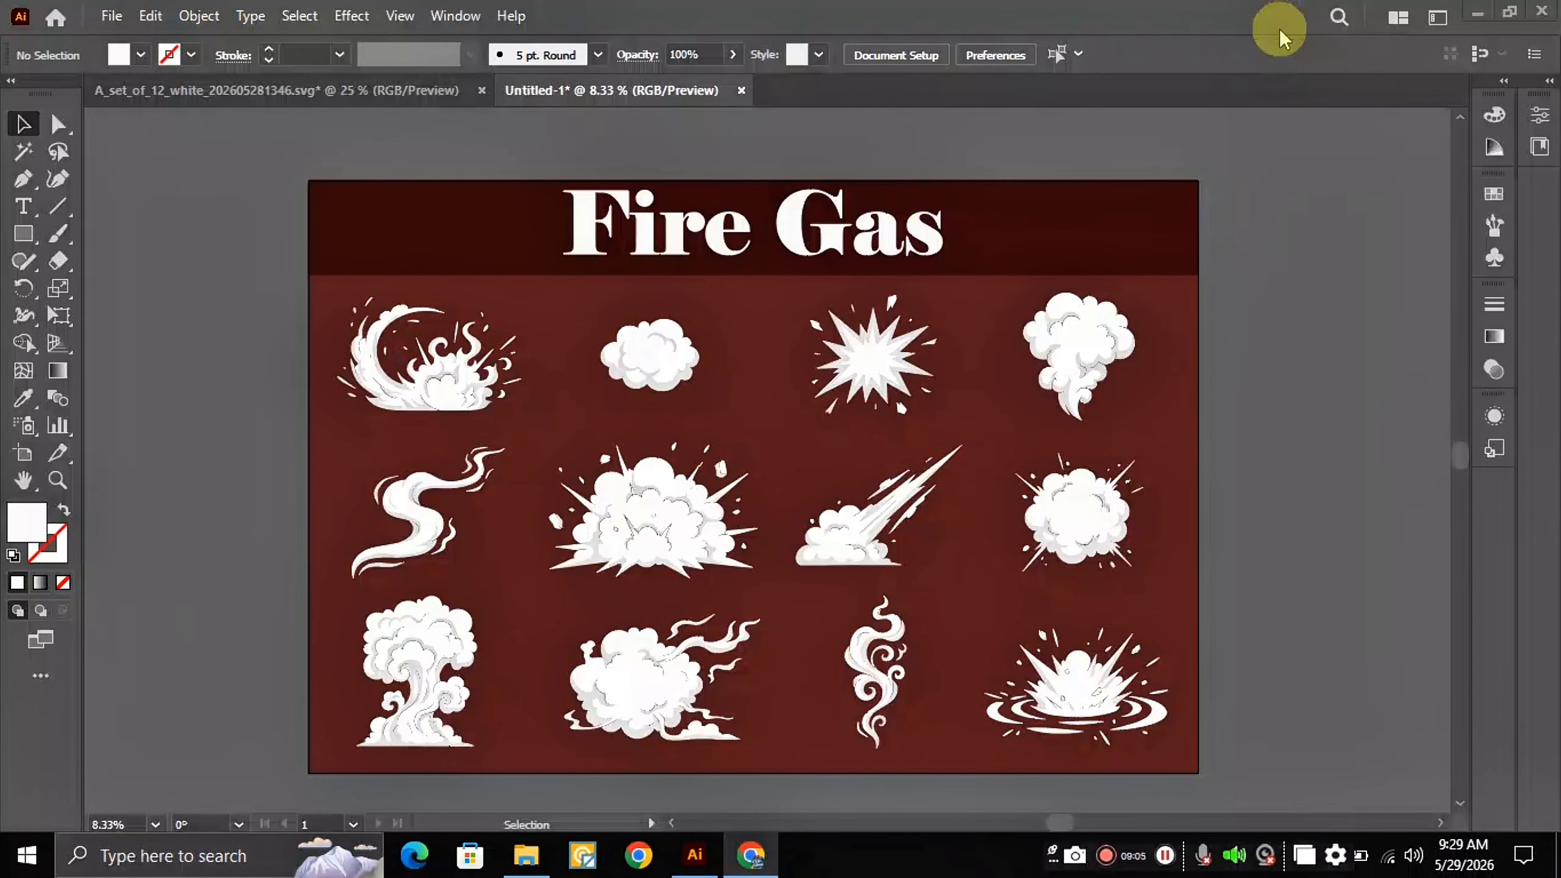
Step: Set the document title in File Info to "Vector illustration set of cartoon smoke and explosion elements fire gas cloud effects isolated on solid background"
{"action": "left_click", "coordinate": [112, 16]}
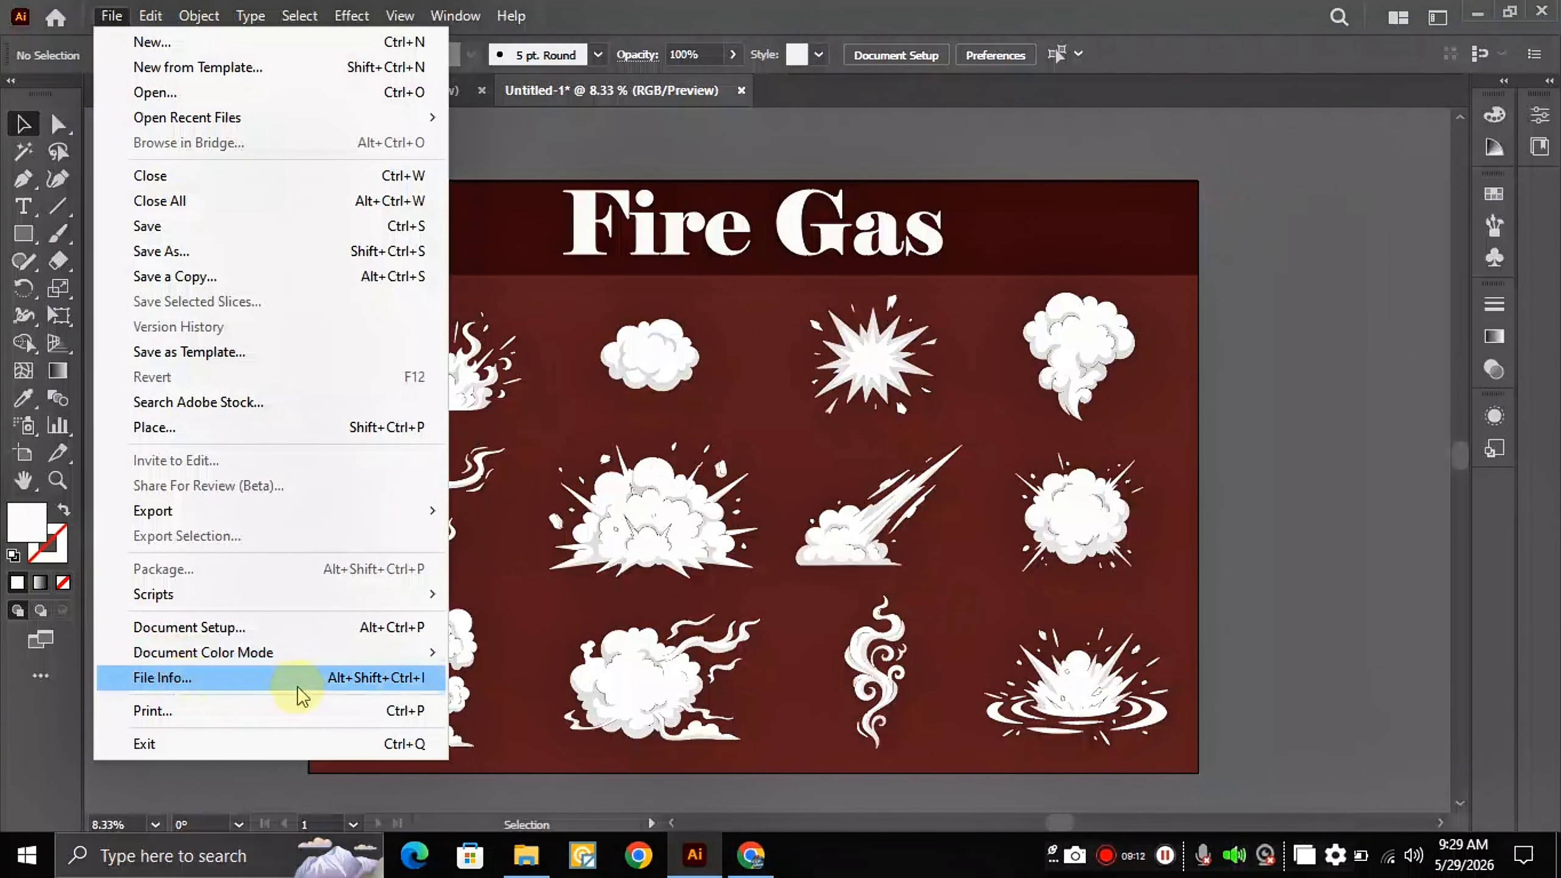
{"action": "left_click", "coordinate": [1277, 413]}
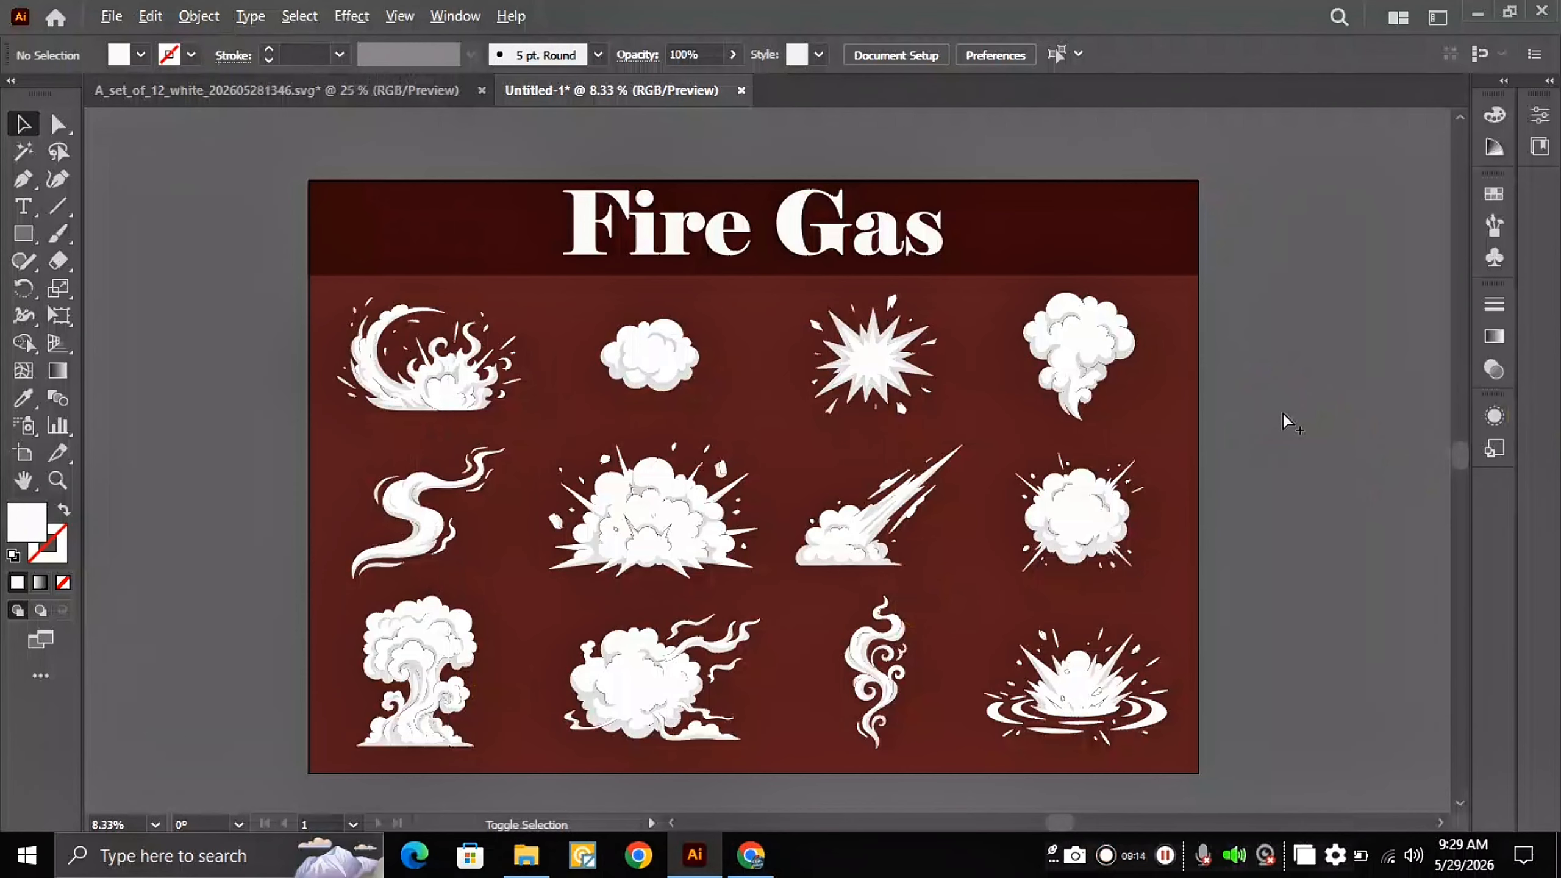
{"action": "key", "text": "ctrl+alt+shift+i"}
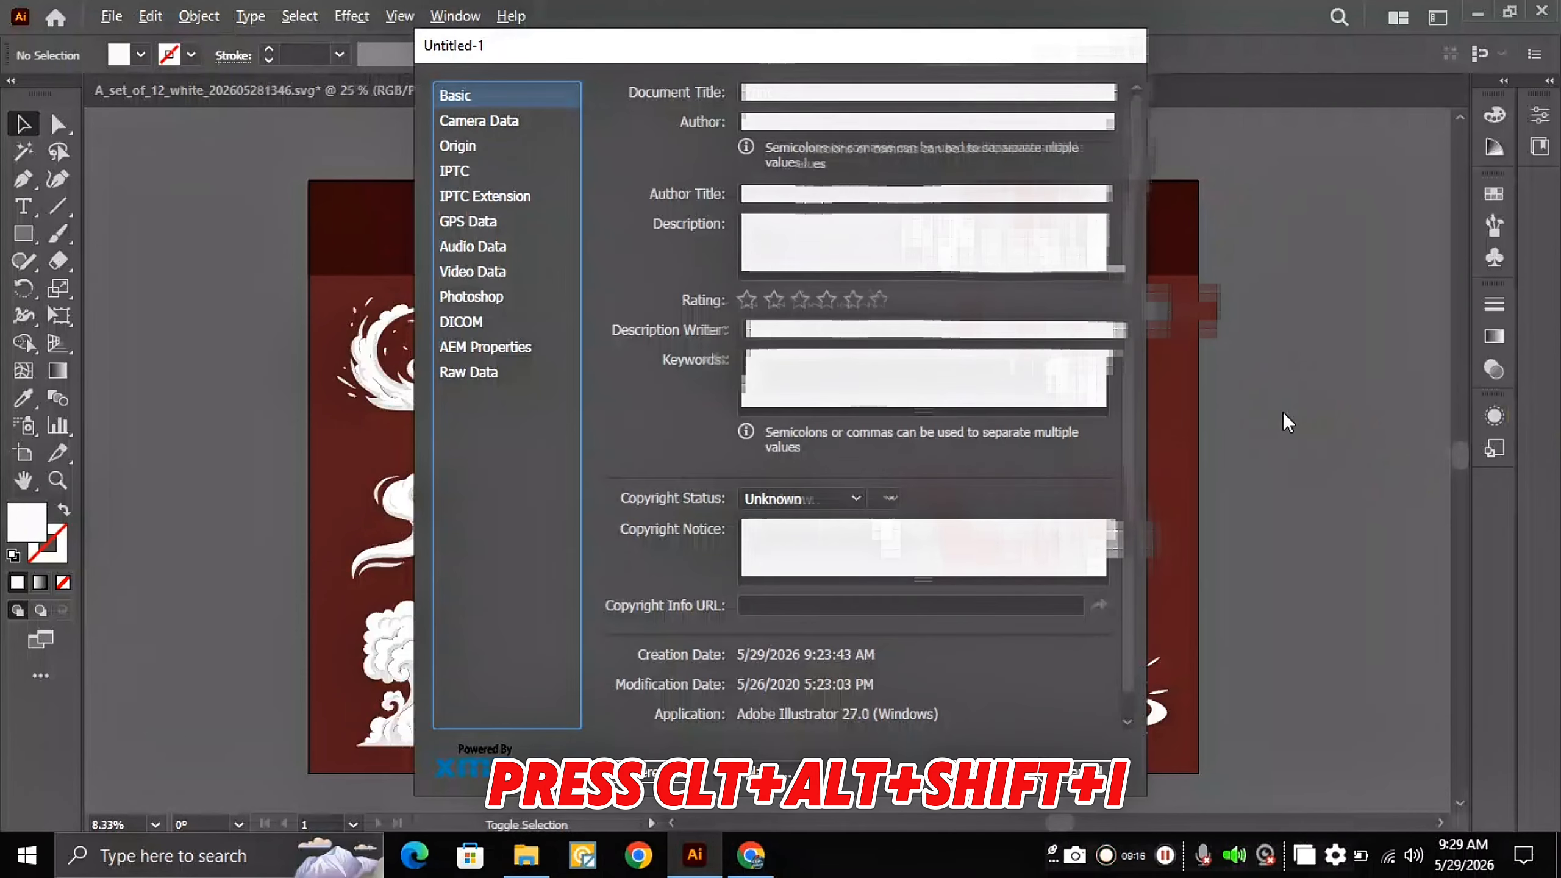
{"action": "double_click", "coordinate": [793, 90]}
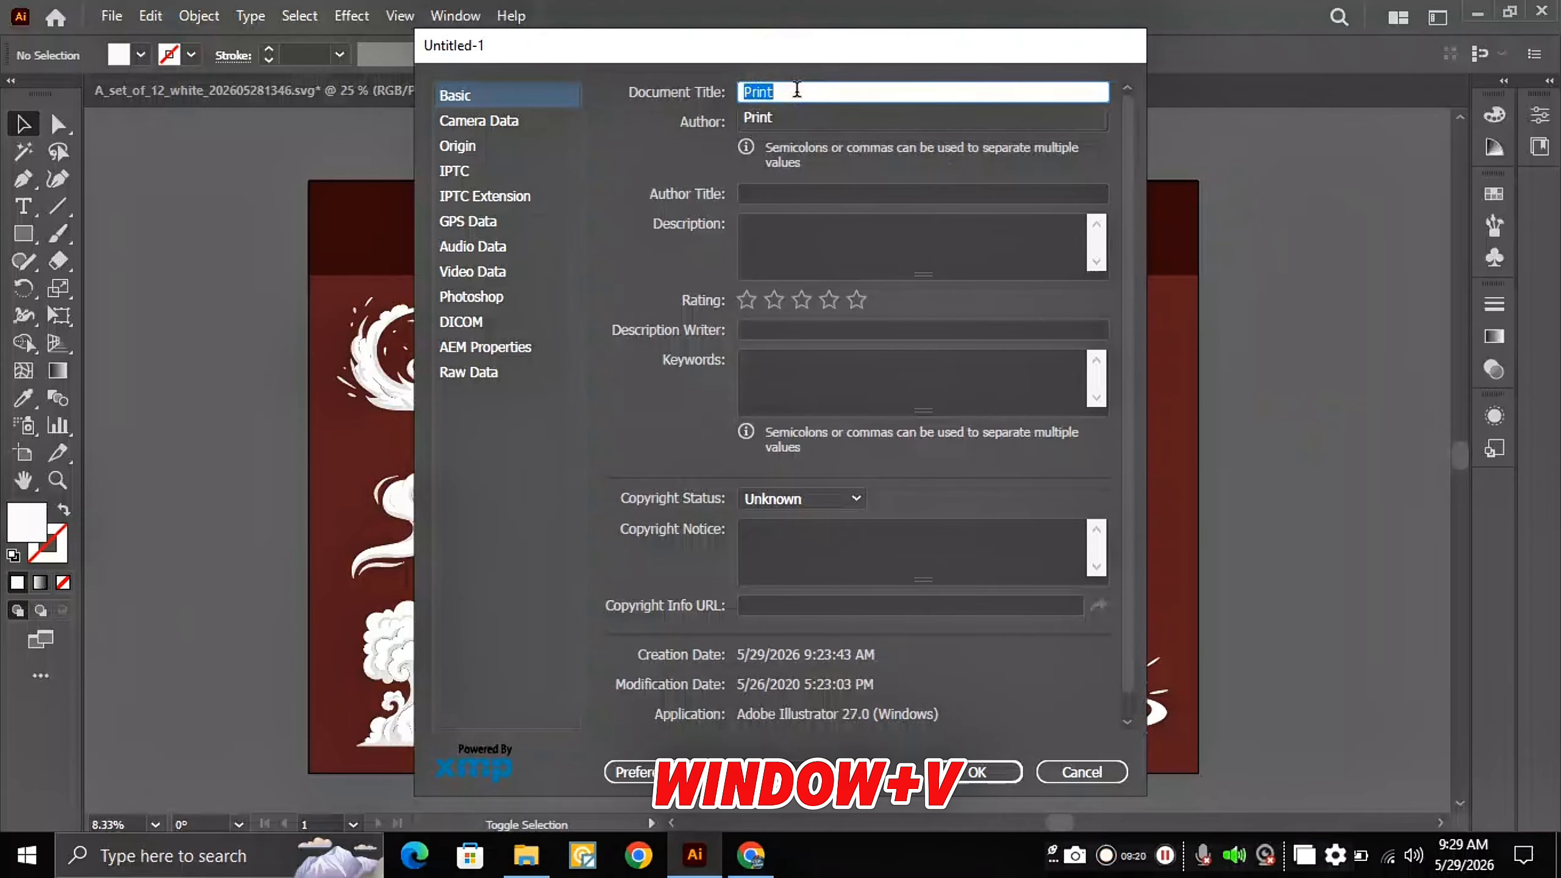
{"action": "key", "text": "super+v"}
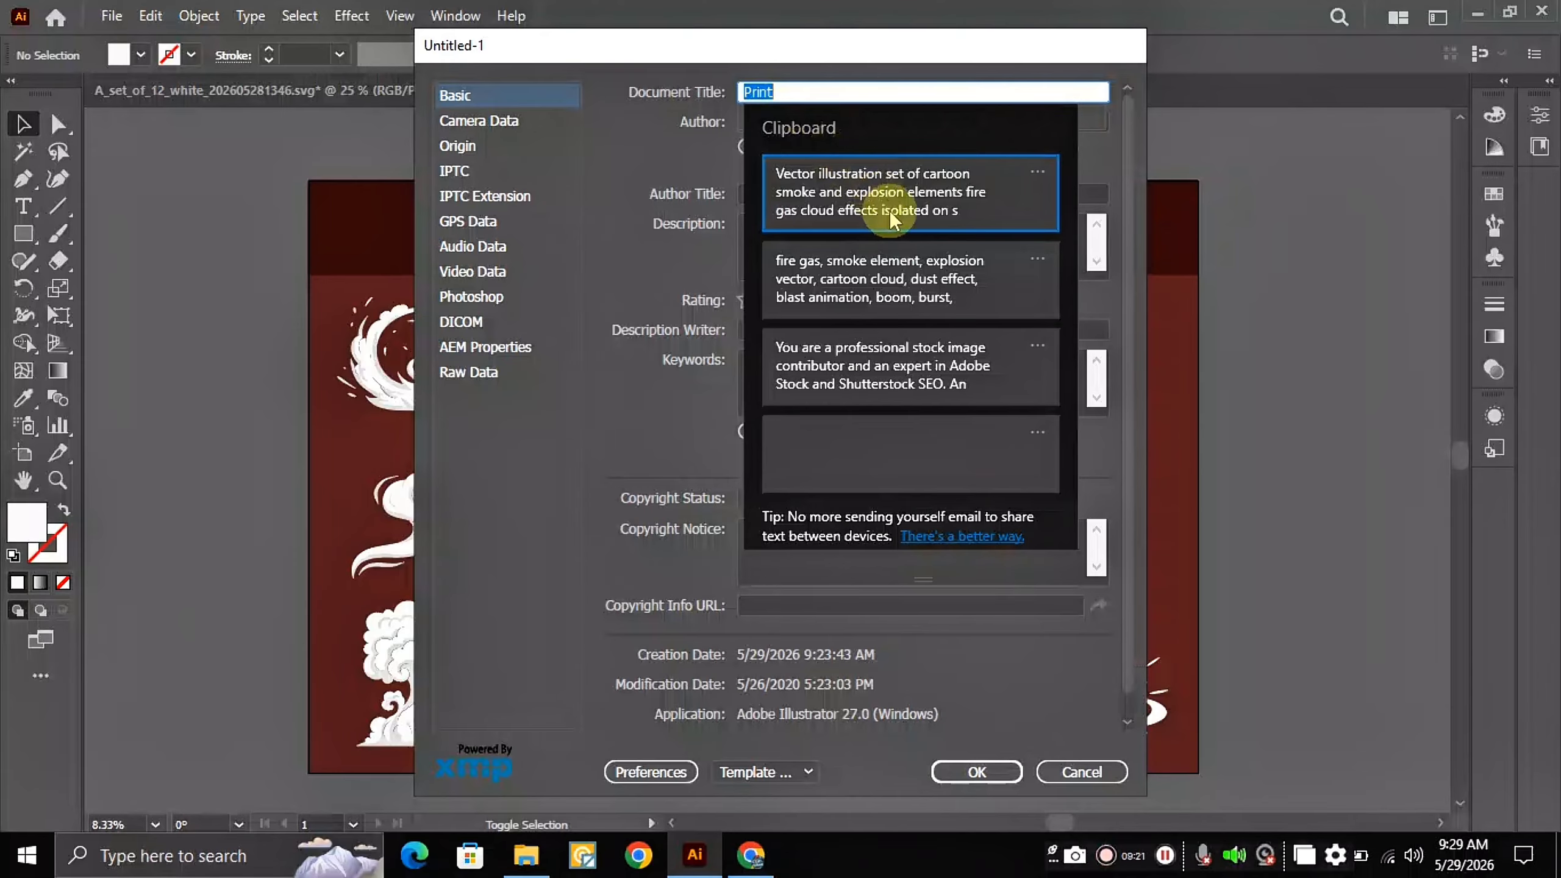
{"action": "left_click", "coordinate": [905, 196]}
Step: Fill in the Author Title and the Description of the file info with the same copied title
{"action": "left_click", "coordinate": [825, 193]}
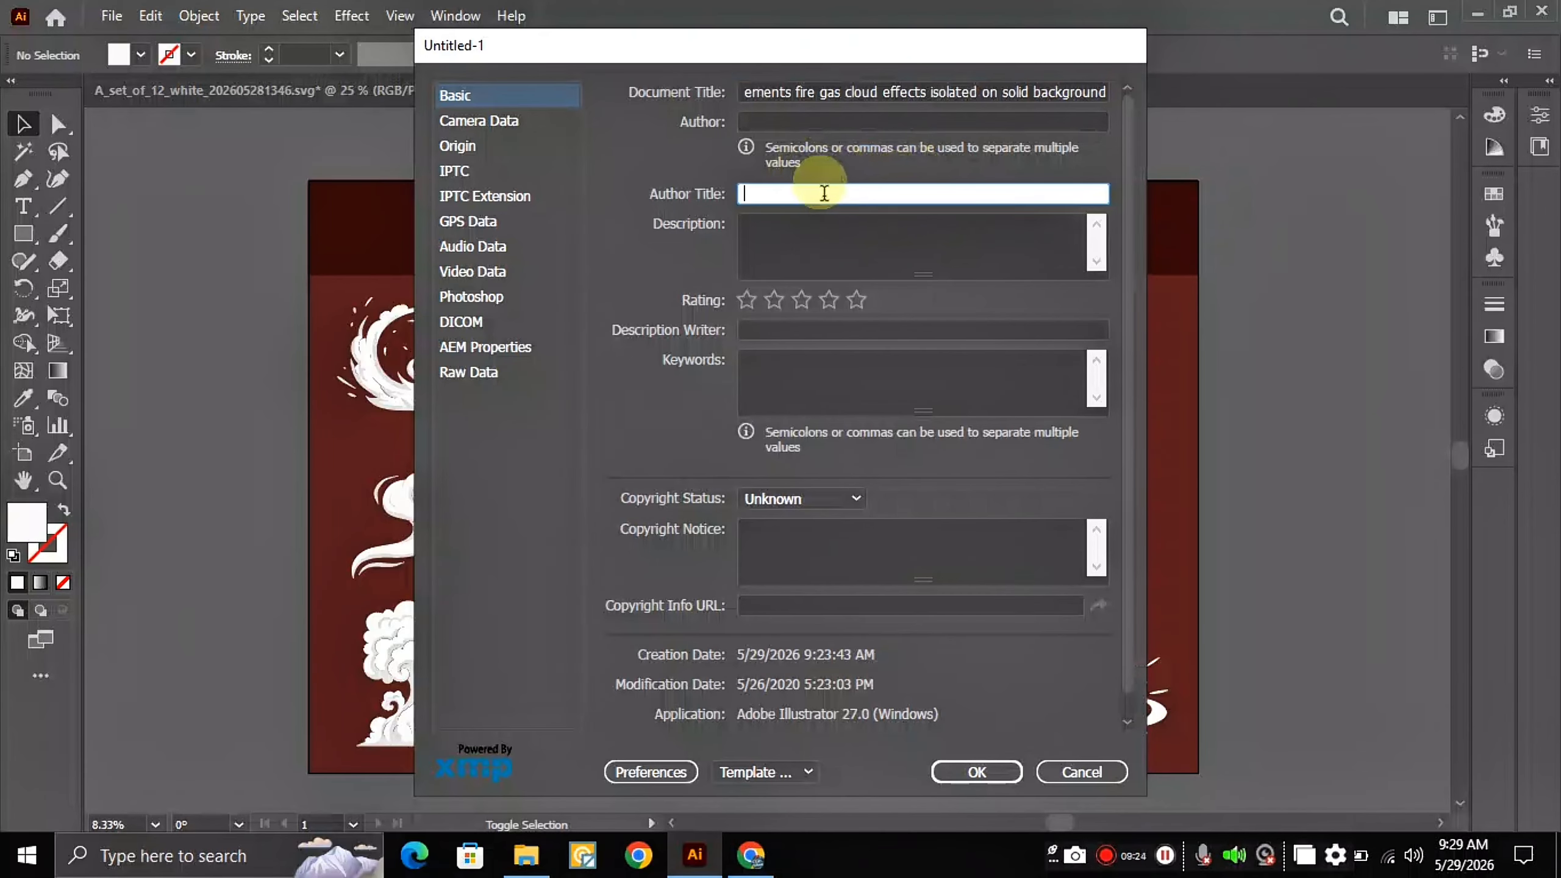
{"action": "key", "text": "super+v"}
{"action": "left_click", "coordinate": [836, 279]}
{"action": "left_click", "coordinate": [822, 245]}
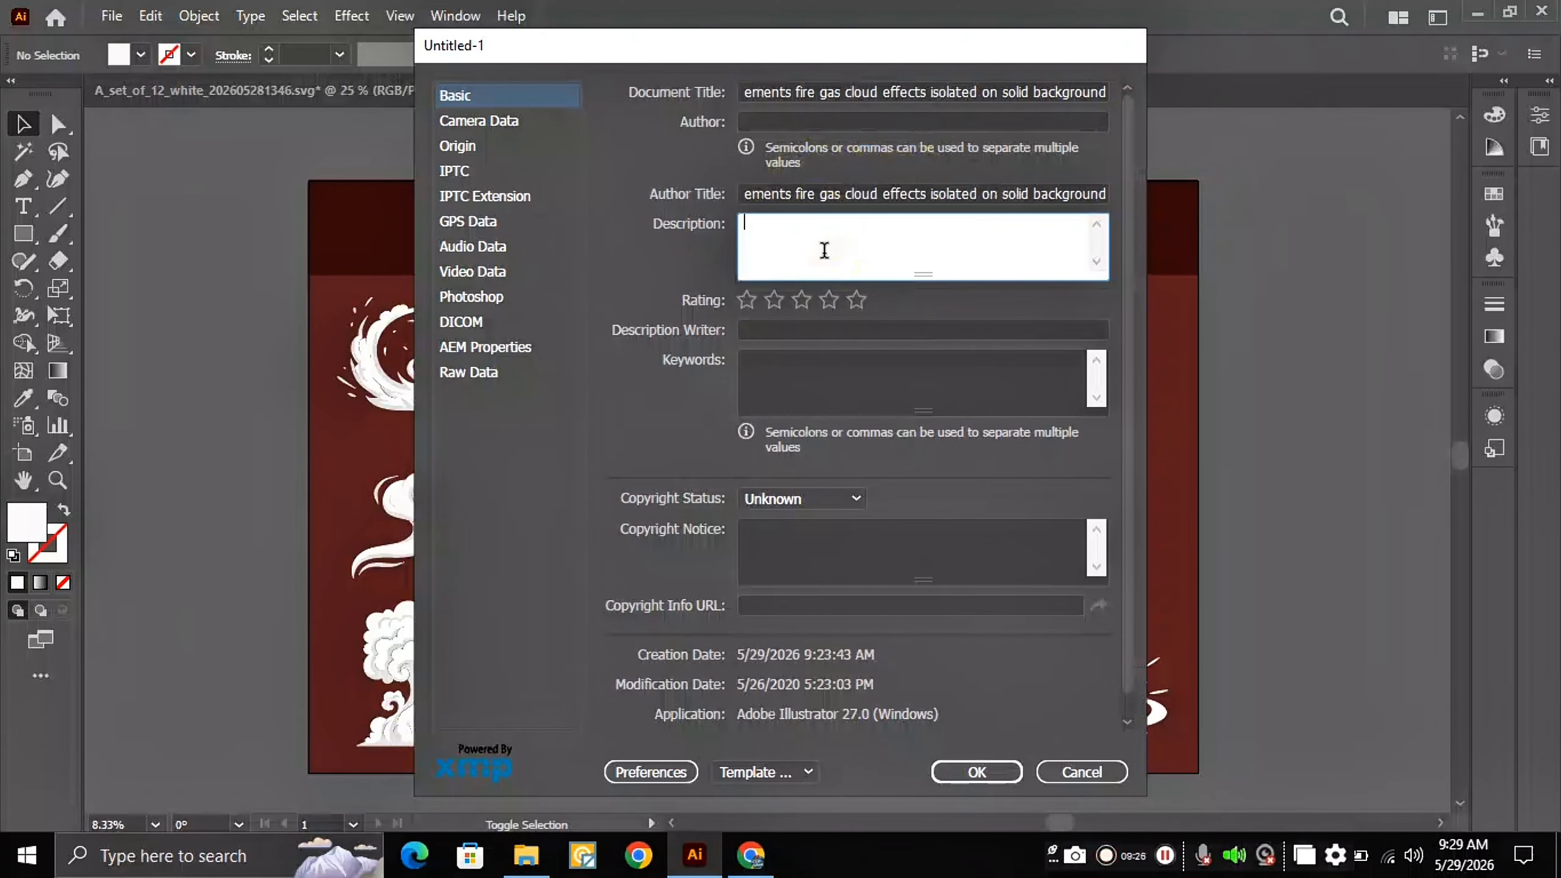
{"action": "key", "text": "super+v"}
{"action": "left_click", "coordinate": [866, 326]}
Step: Enter the copied keyword list starting with "fire gas" and give the document a five-star rating in its file info
{"action": "left_click", "coordinate": [835, 383]}
{"action": "key", "text": "super+v"}
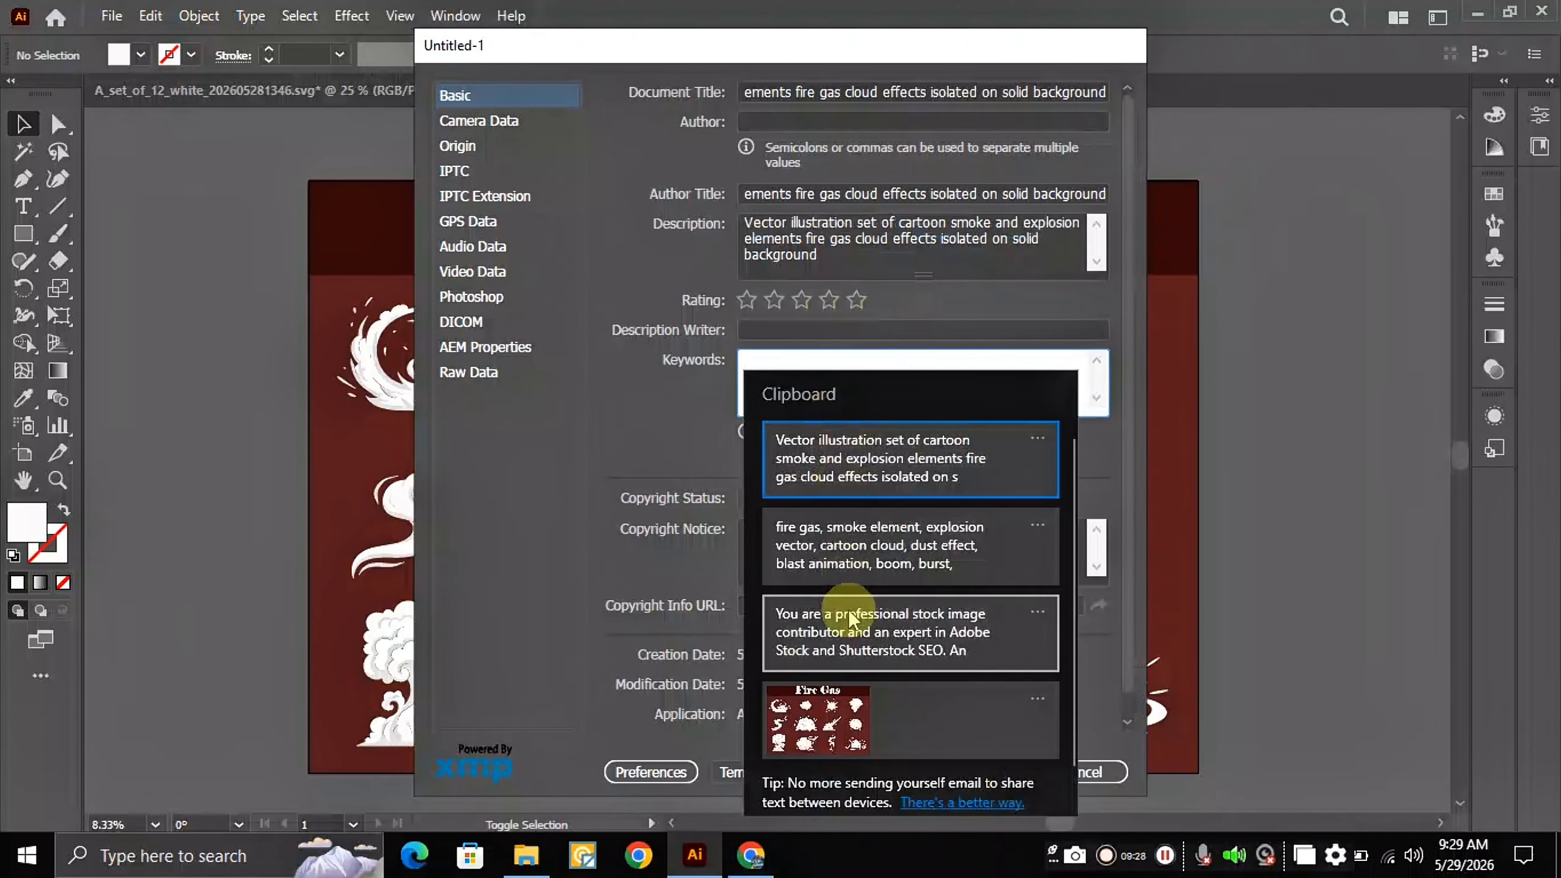
{"action": "left_click", "coordinate": [891, 541]}
{"action": "left_click", "coordinate": [857, 302]}
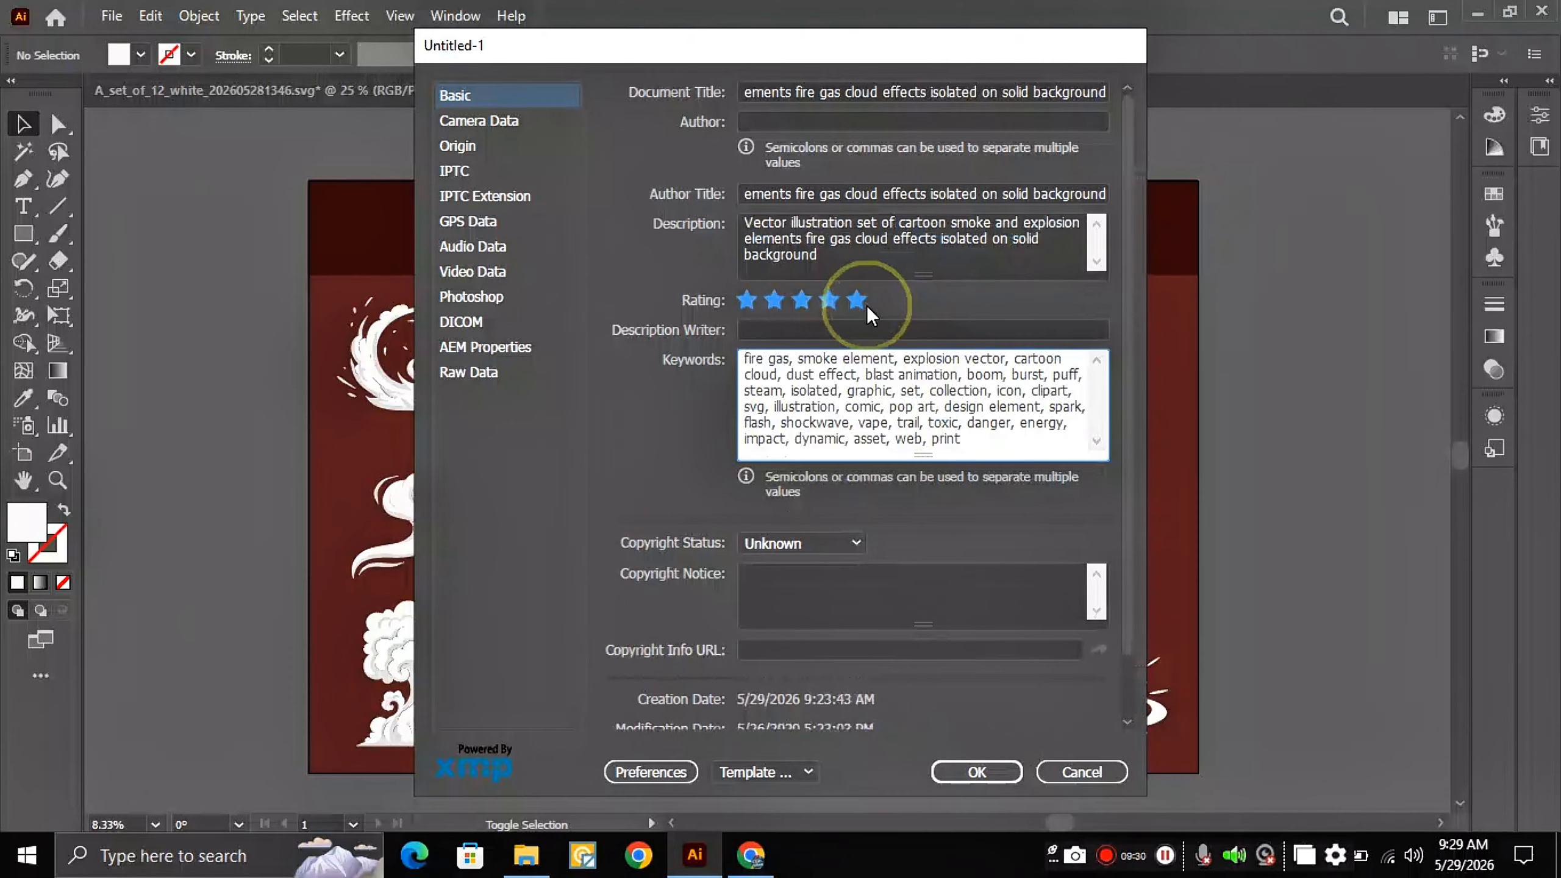
{"action": "left_click", "coordinate": [977, 773]}
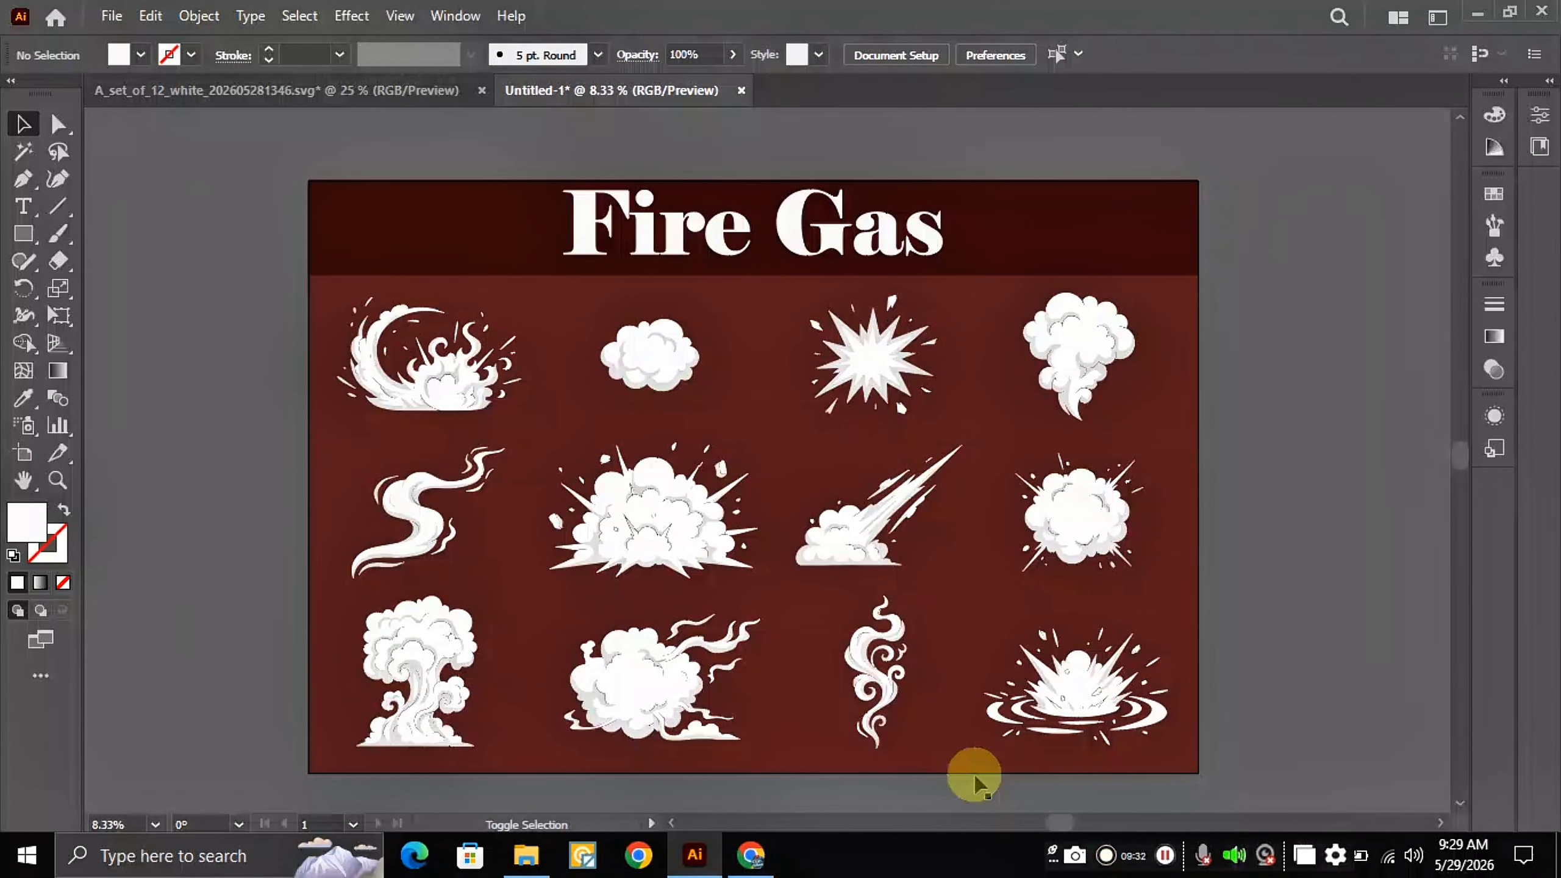
Step: Save the document to the EPS File folder in Illustrator EPS format, using the copied "Vector illustration set of cartoon smoke" title as file name
{"action": "left_click", "coordinate": [108, 16]}
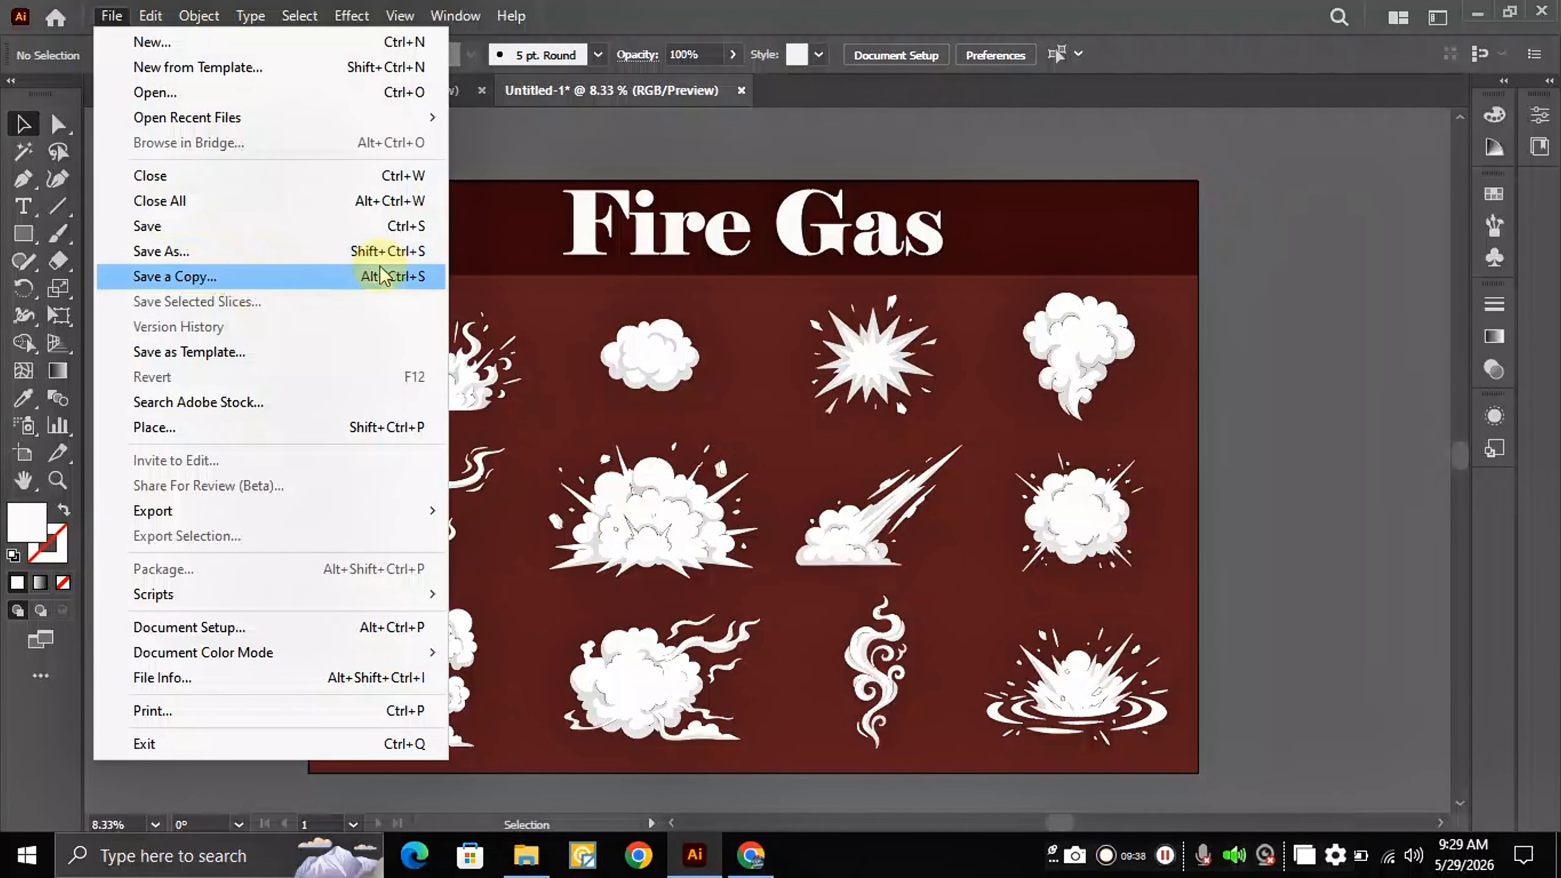
{"action": "key", "text": "ctrl+shift+s"}
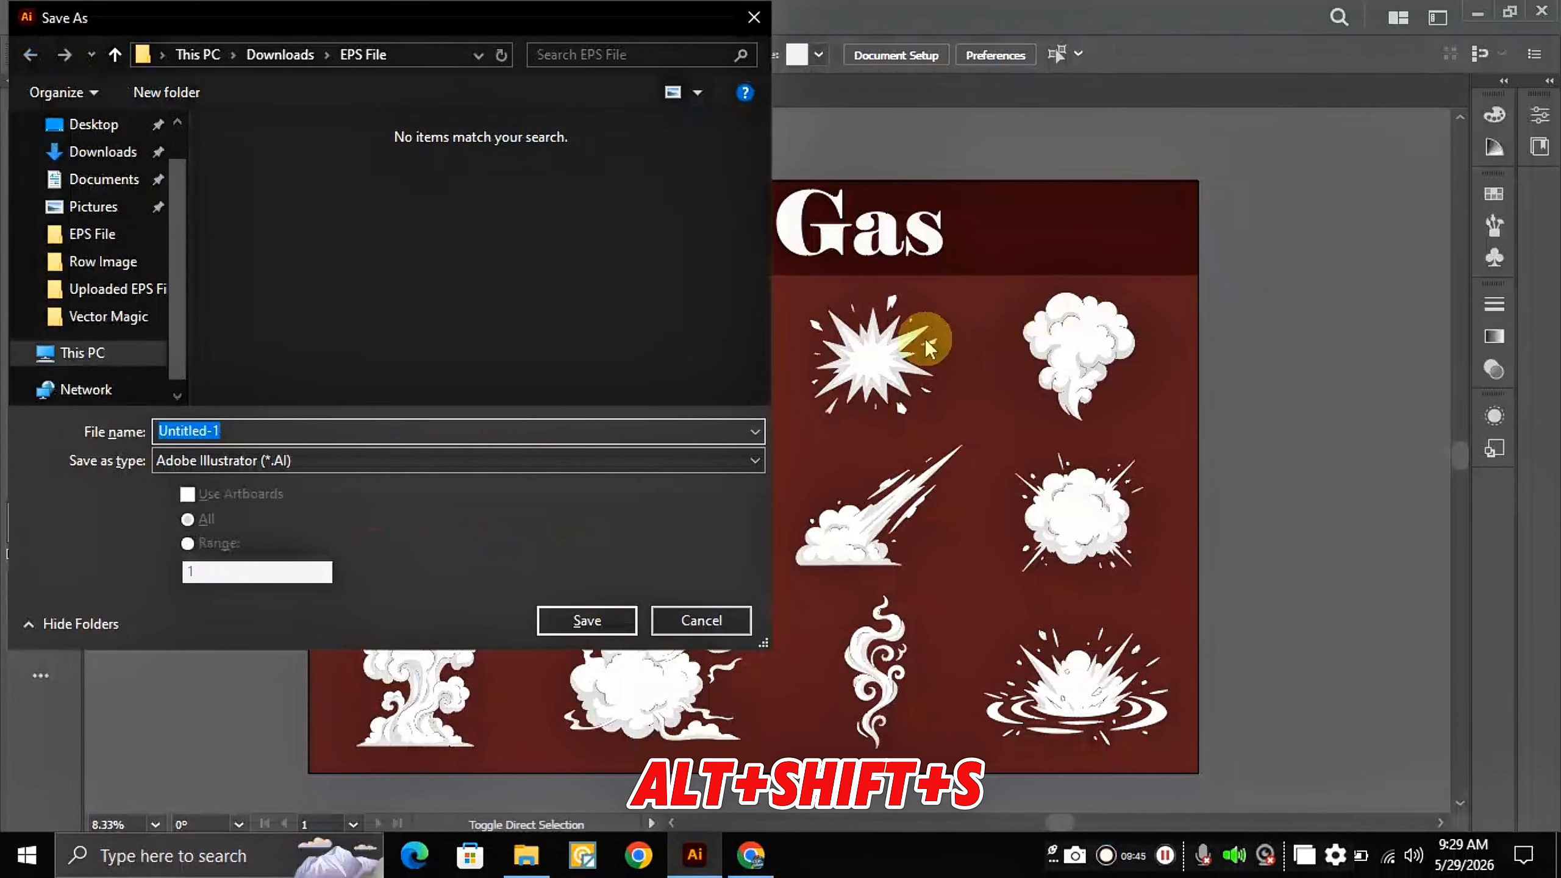
{"action": "key", "text": "super+v"}
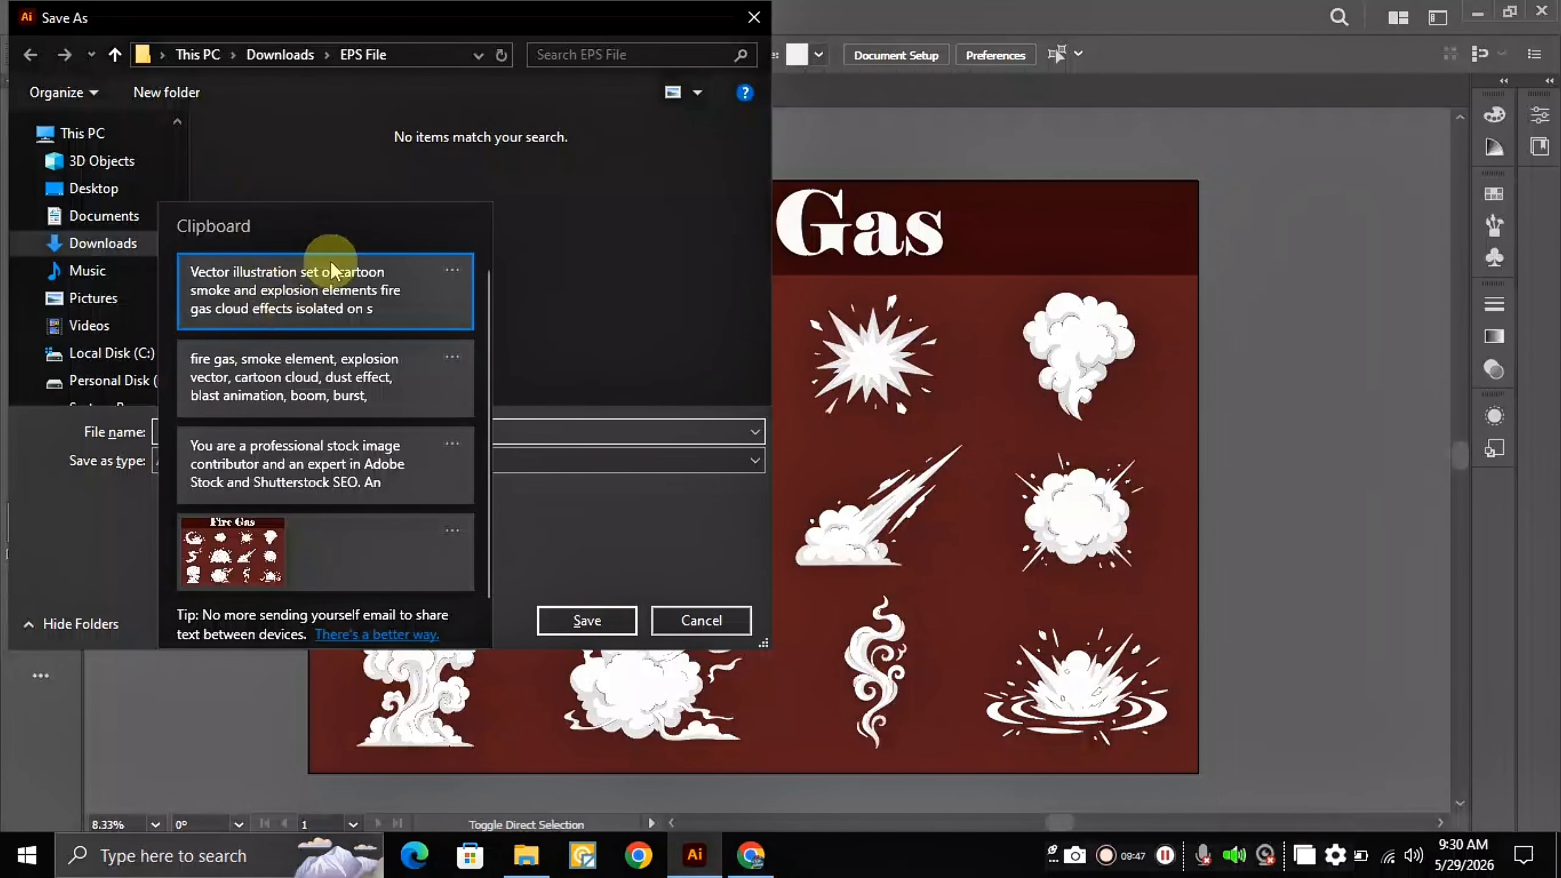
{"action": "left_click", "coordinate": [344, 295]}
{"action": "left_click", "coordinate": [220, 452]}
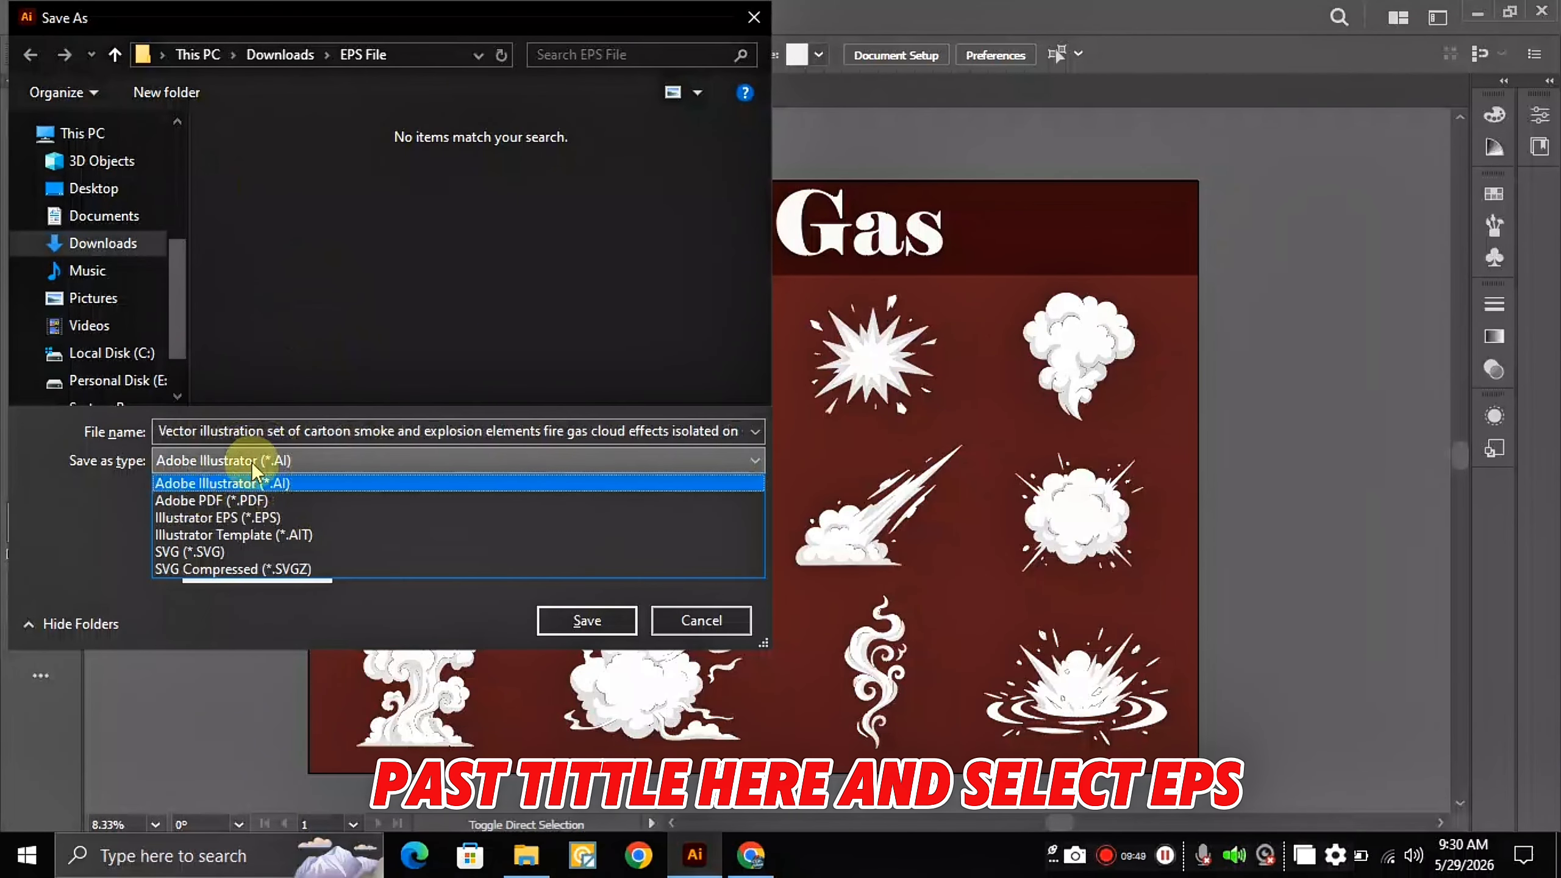
{"action": "left_click", "coordinate": [266, 516]}
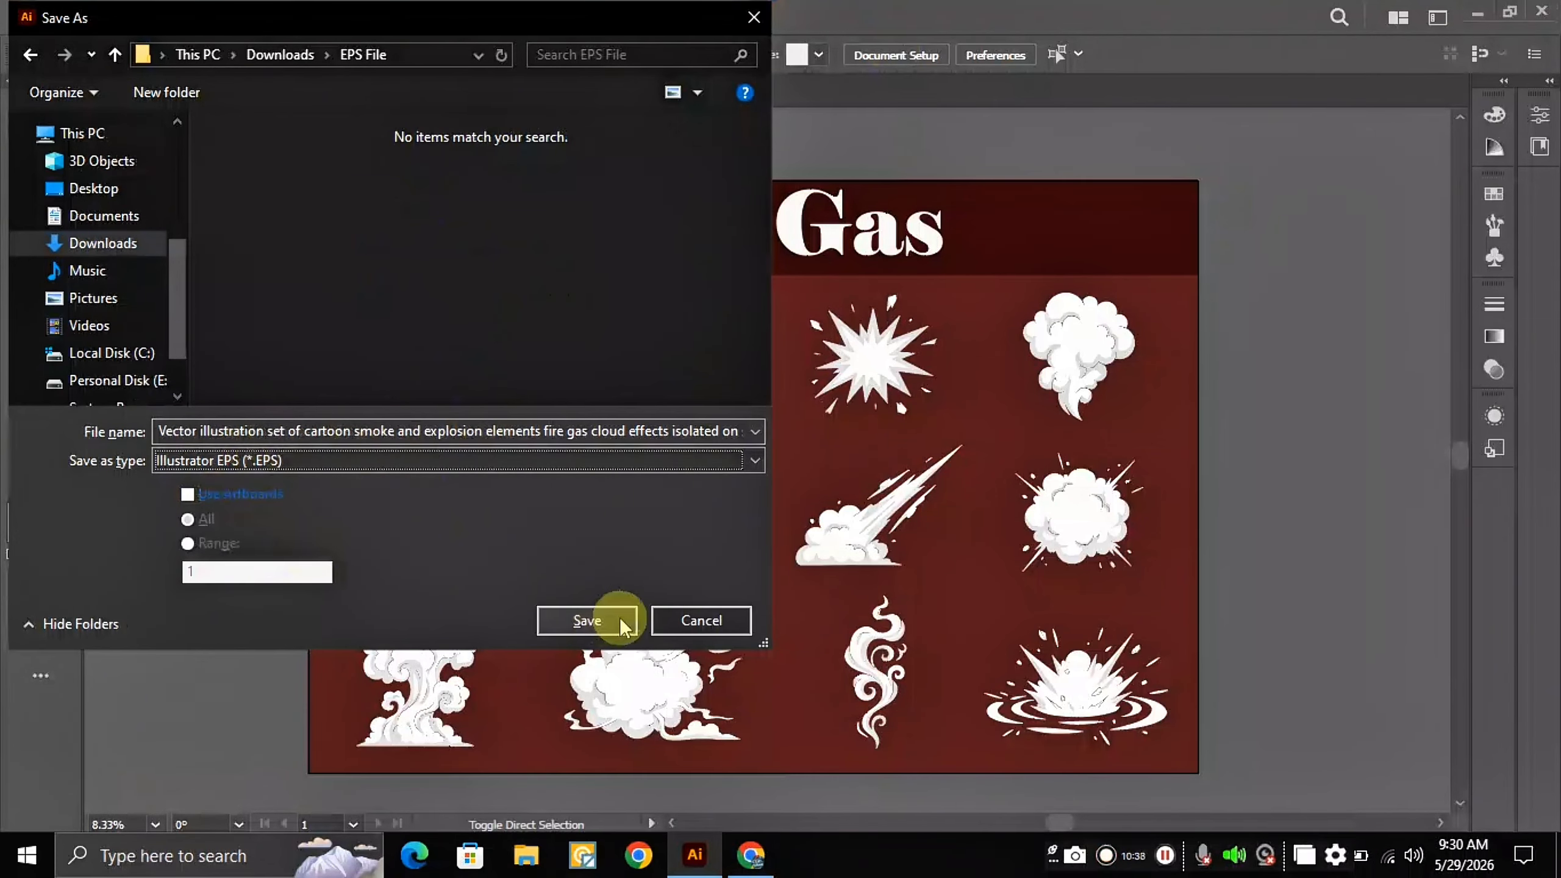
{"action": "left_click", "coordinate": [580, 619]}
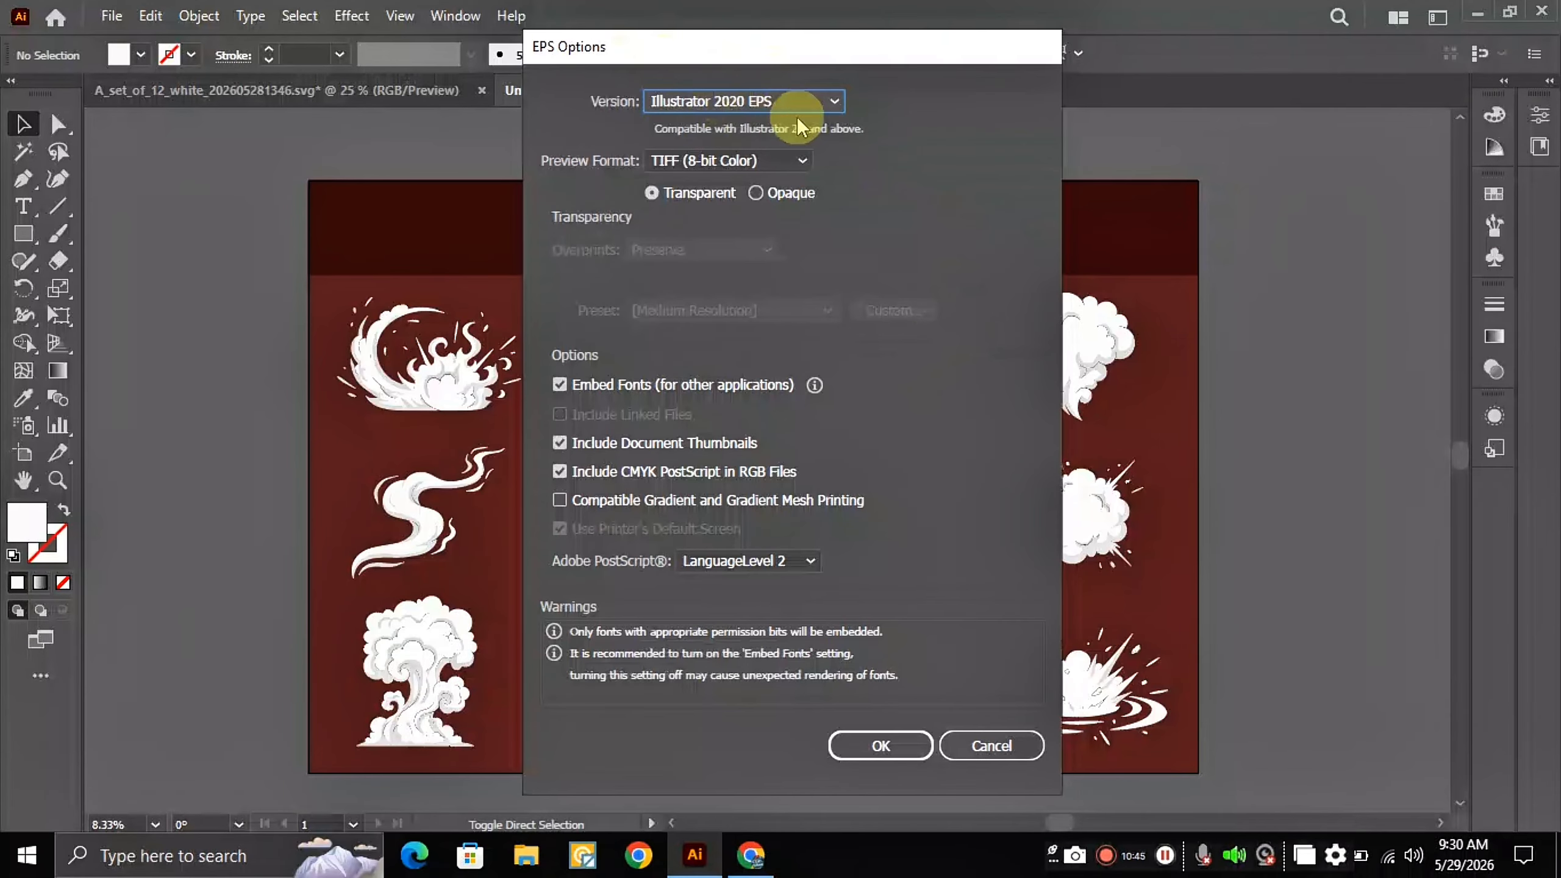
Step: Set the EPS version to Illustrator 10 EPS and write the file
{"action": "left_click", "coordinate": [787, 105]}
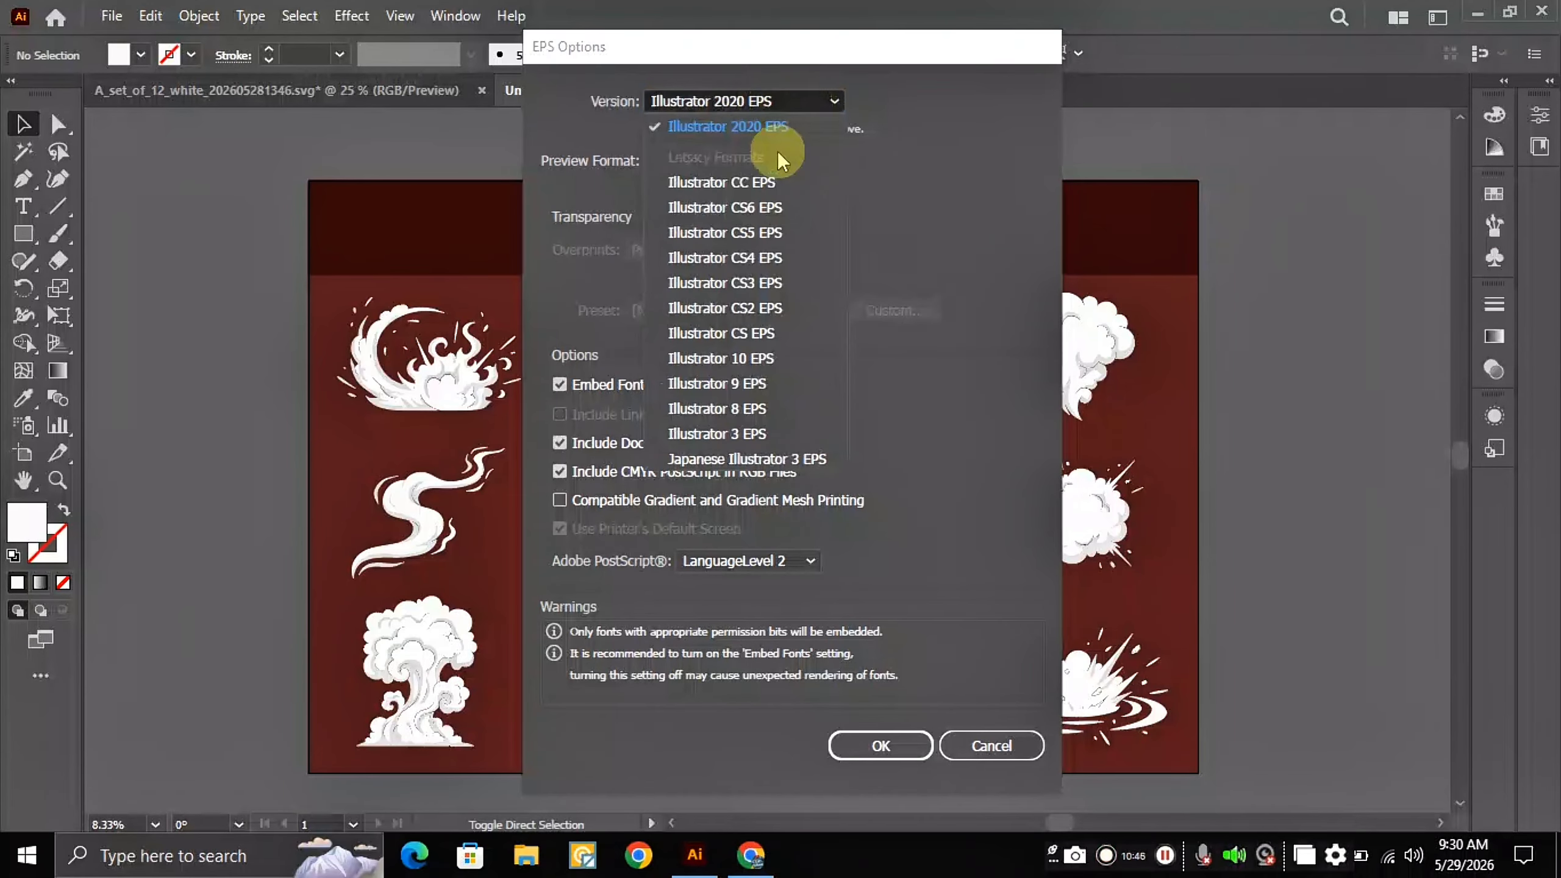
{"action": "left_click", "coordinate": [730, 359]}
{"action": "left_click", "coordinate": [891, 719]}
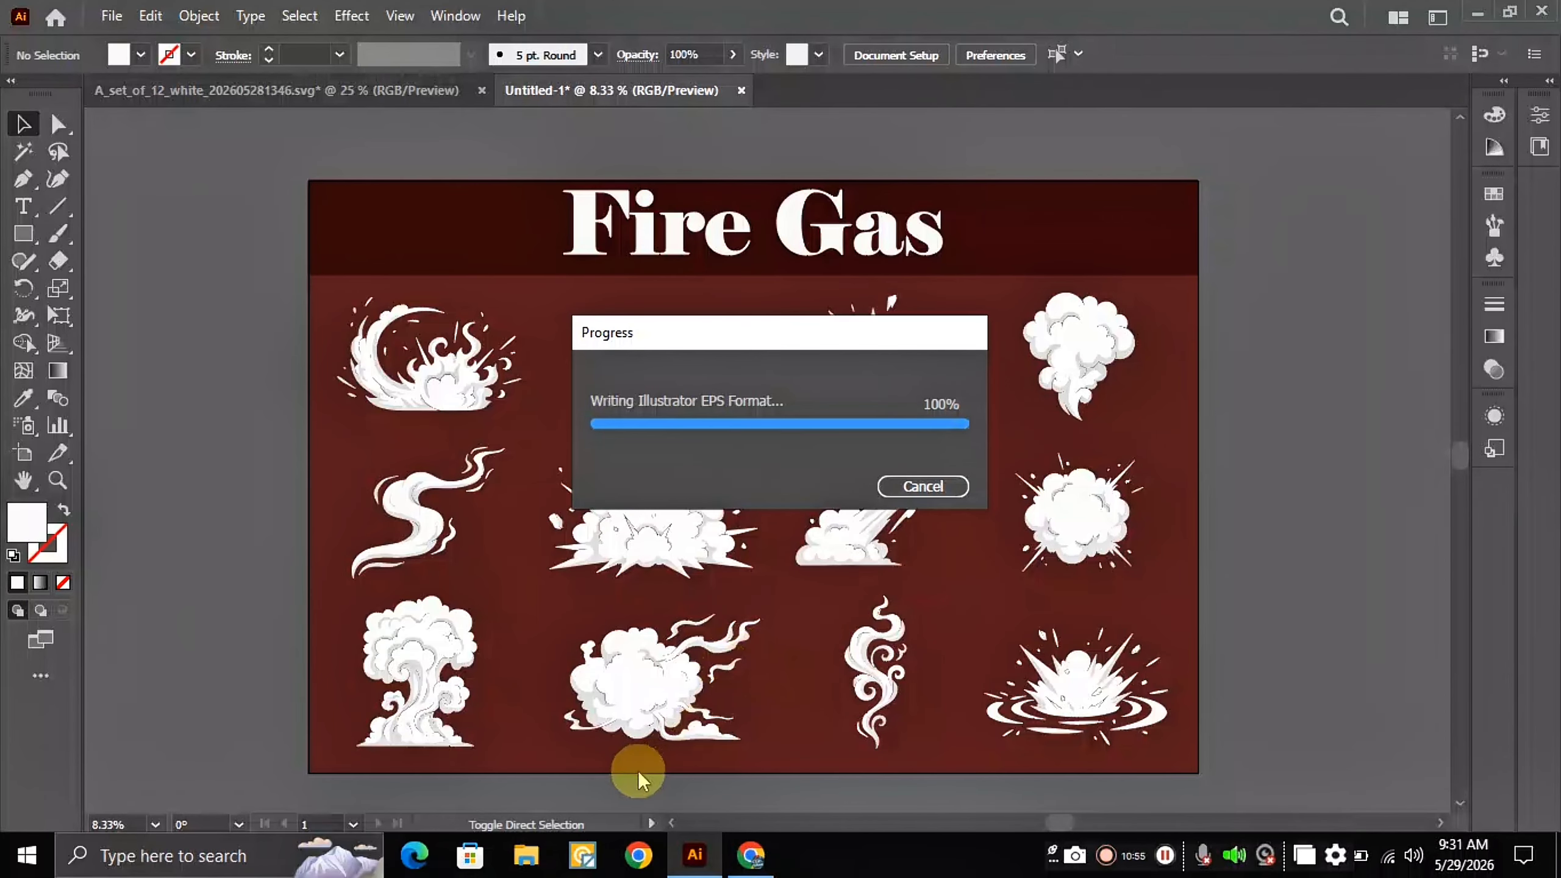
Step: Switch to File Explorer and open the EPS File folder inside Downloads to check the saved file
{"action": "left_click", "coordinate": [525, 856]}
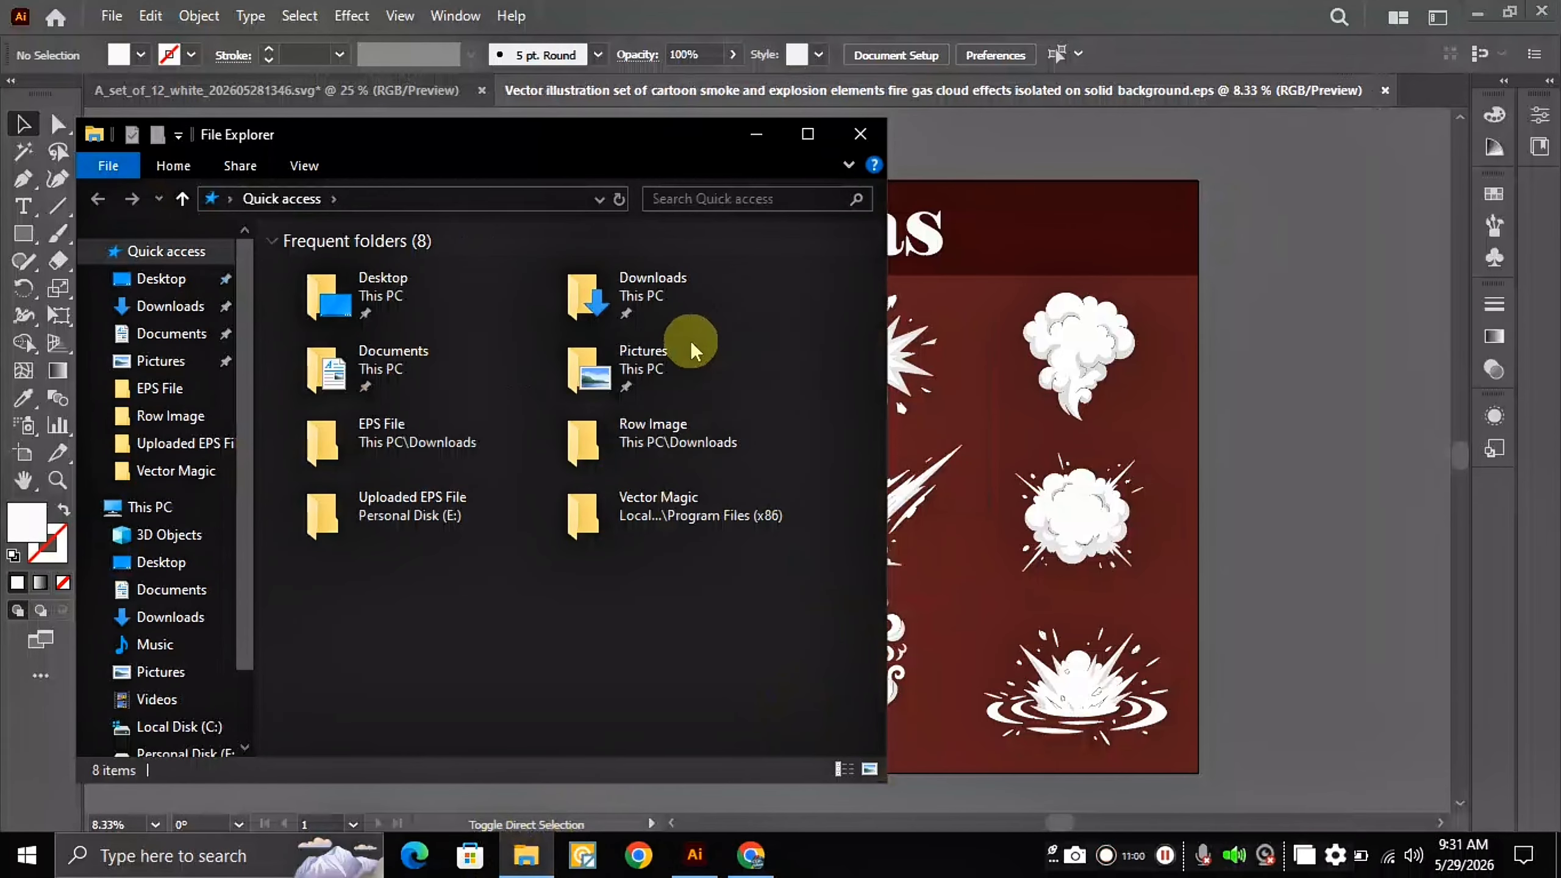
{"action": "left_click", "coordinate": [677, 318]}
{"action": "double_click", "coordinate": [677, 318]}
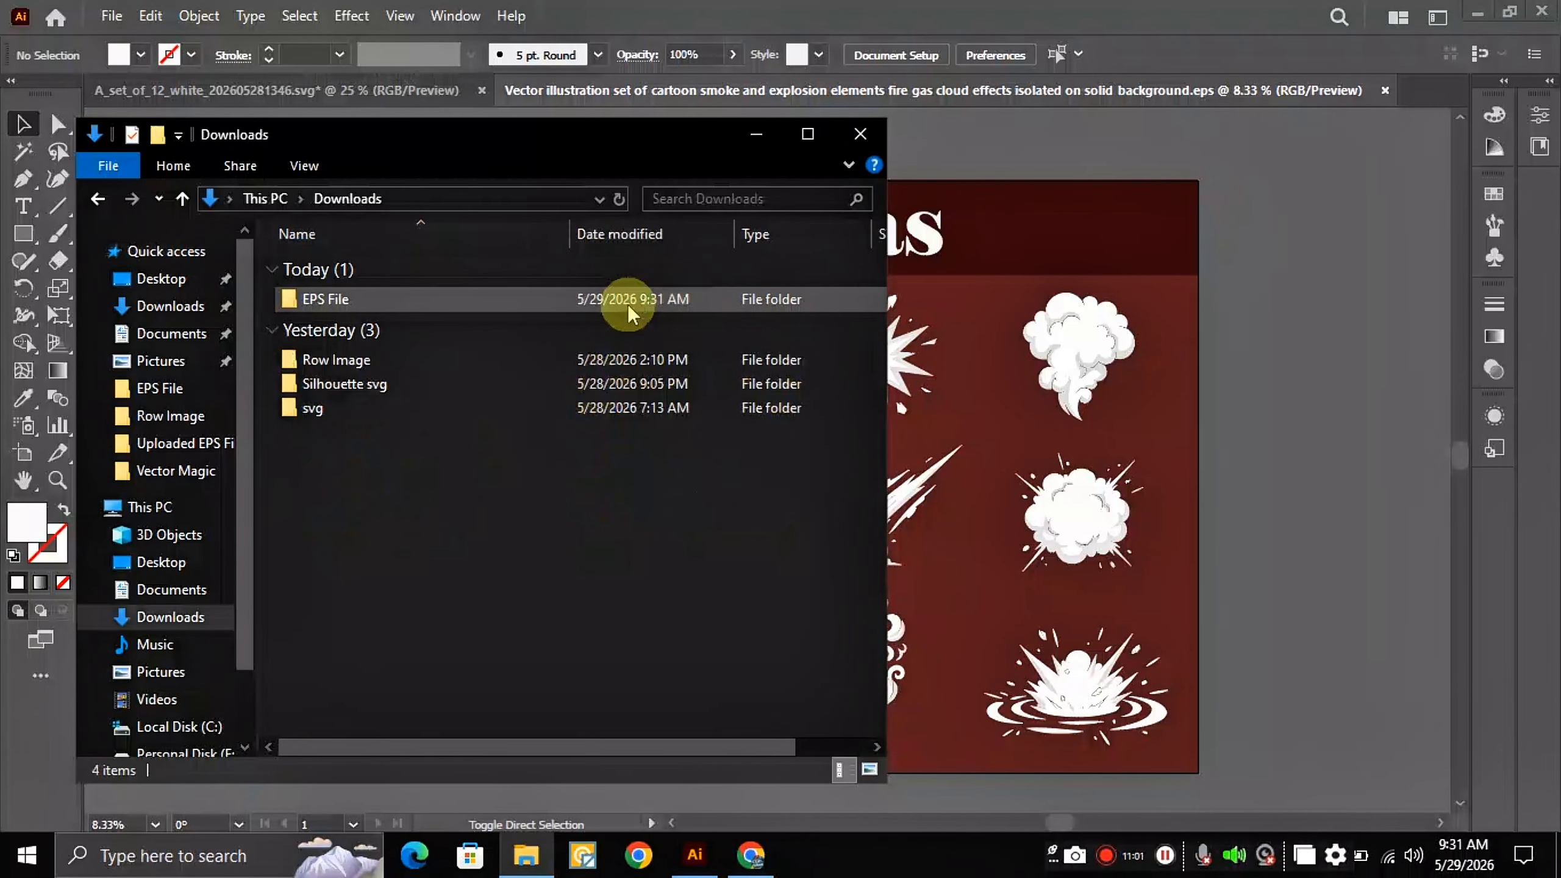
{"action": "double_click", "coordinate": [349, 303]}
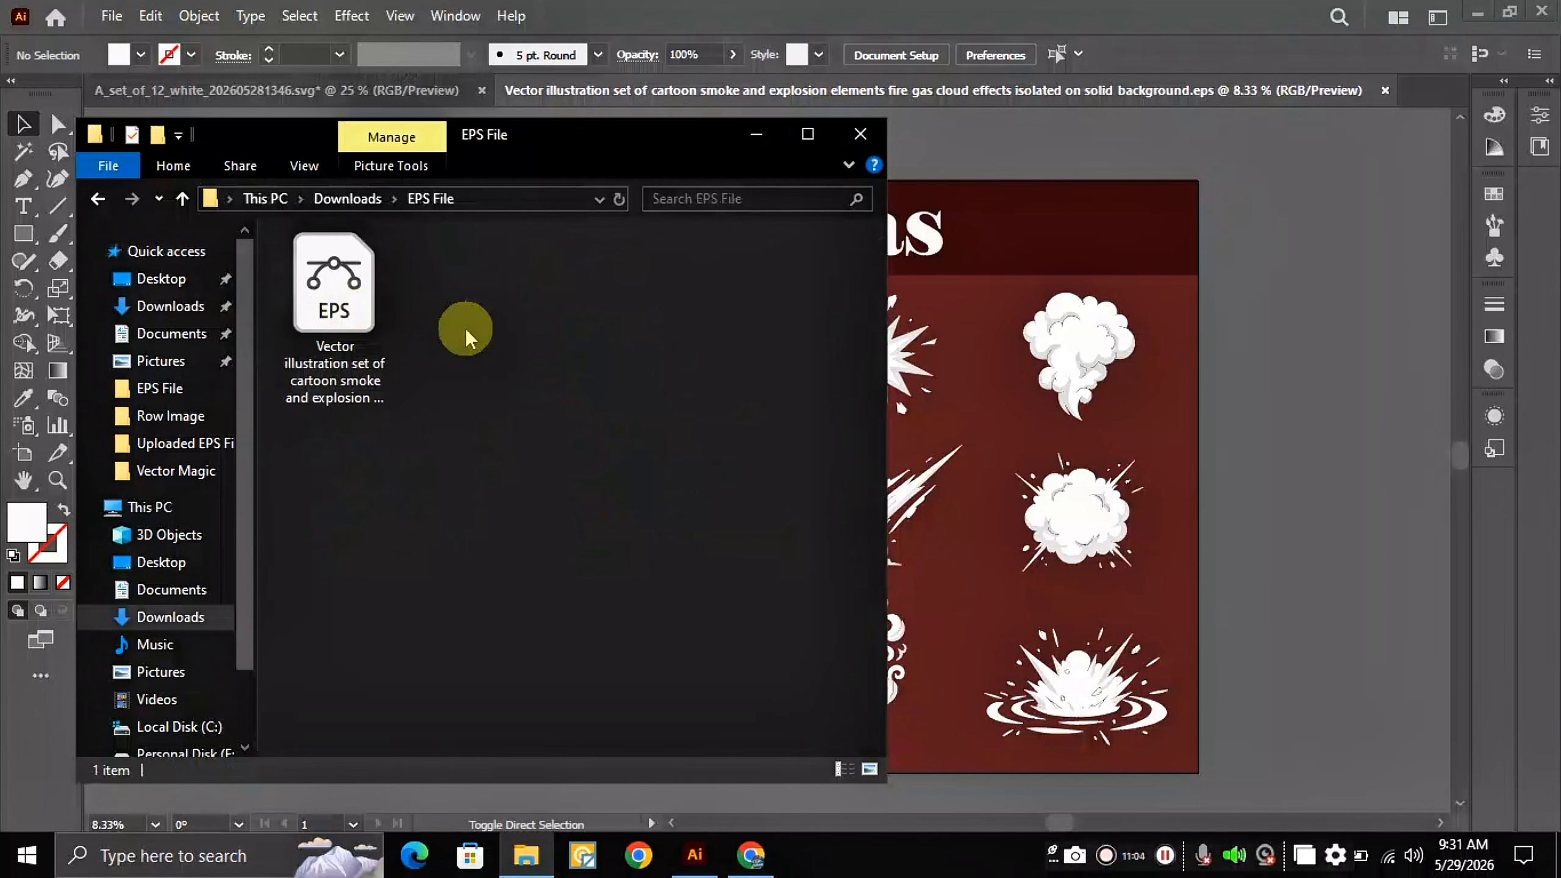